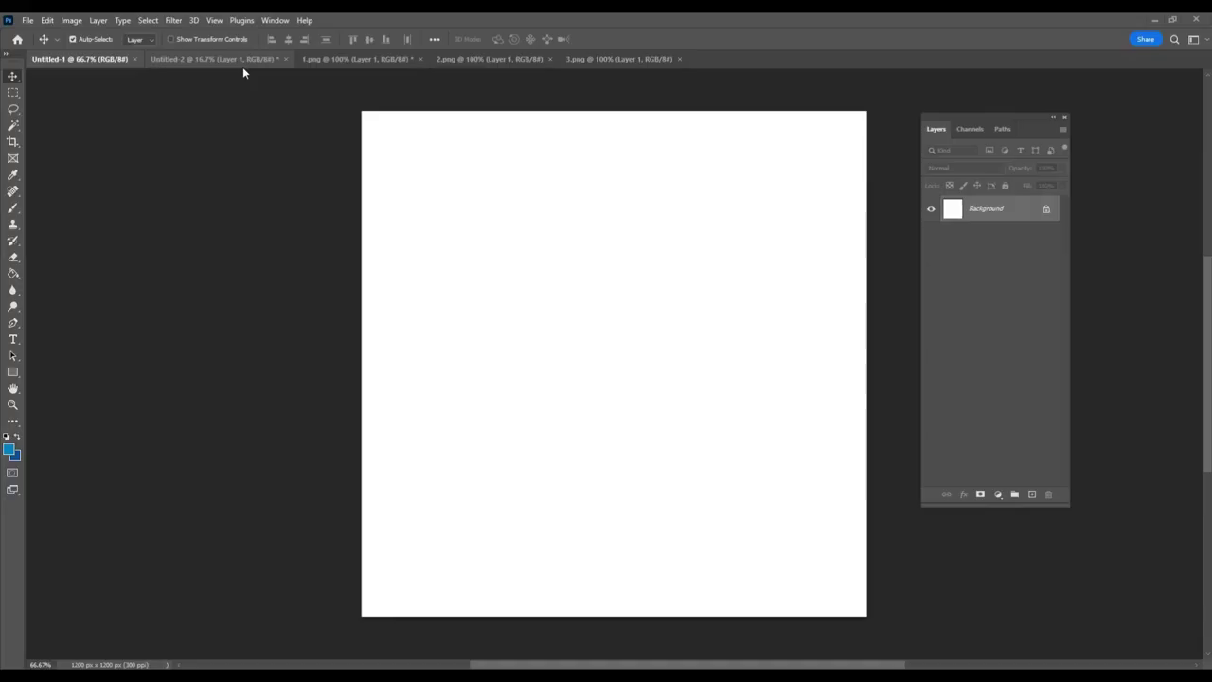
Step: Switch to the Untitled-2 document to show the scratched grey texture on Layer 1
{"action": "left_click", "coordinate": [242, 61]}
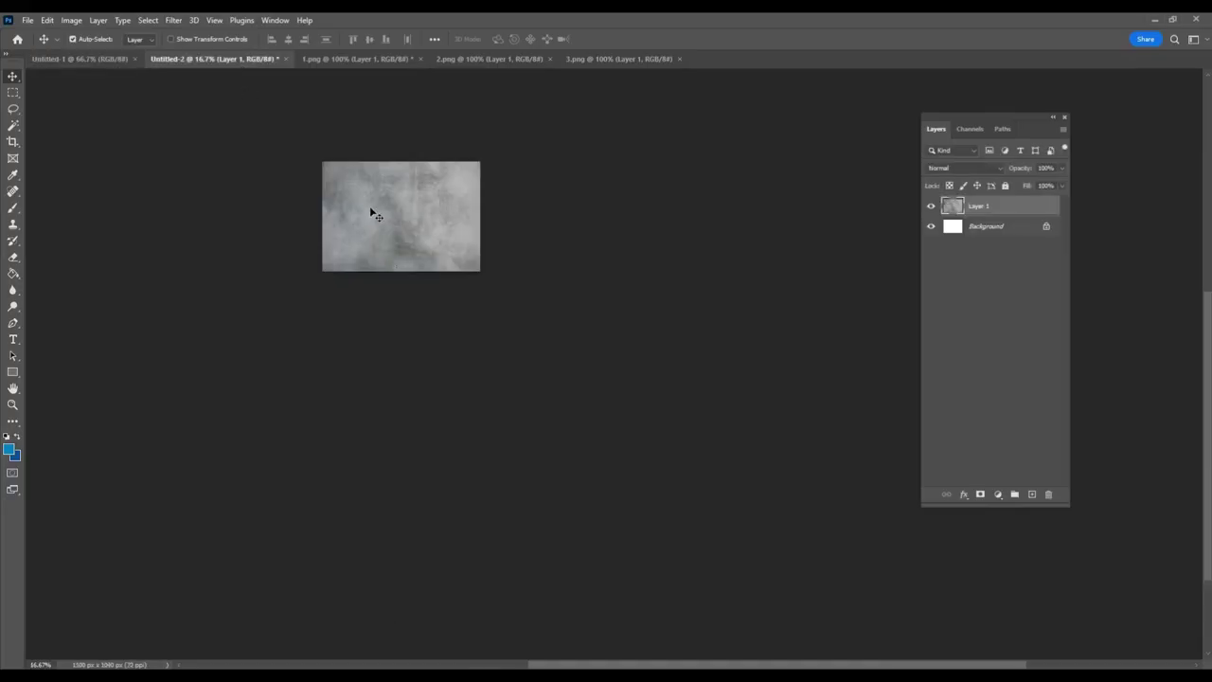
Step: Drag the grey texture into Untitled-1 and scale it to about 125% to fill the 1200 × 1200 canvas
{"action": "left_click_drag", "start_coordinate": [376, 216], "coordinate": [642, 416]}
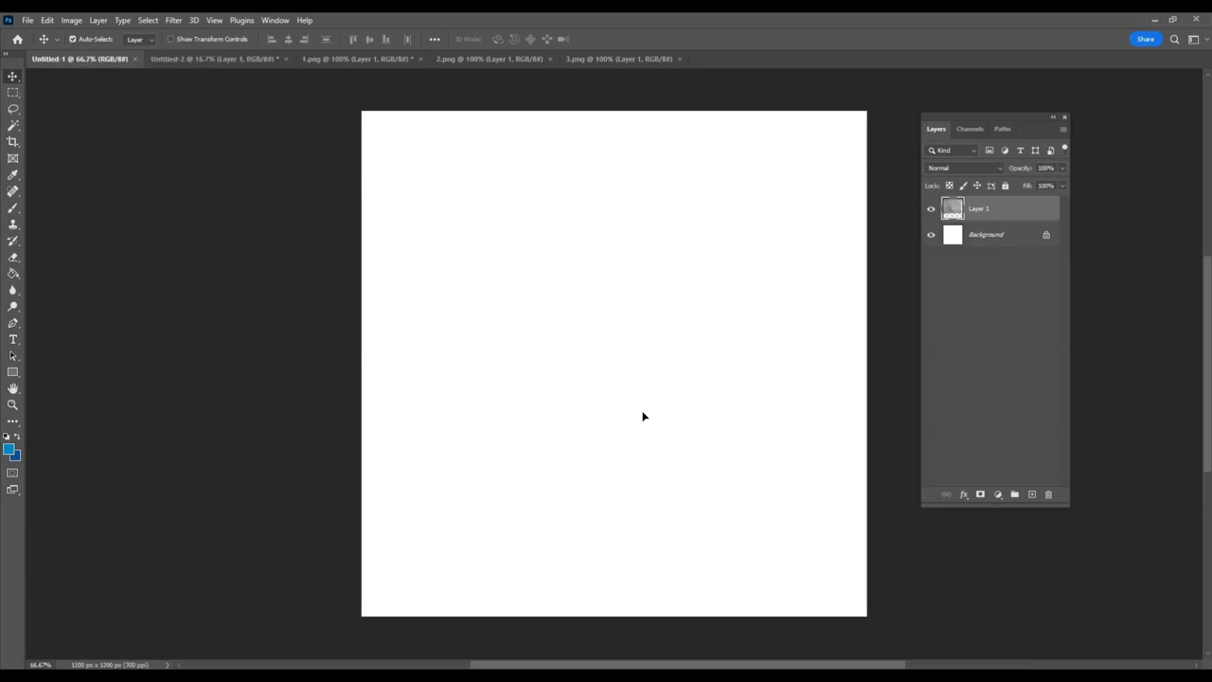
{"action": "left_click_drag", "start_coordinate": [617, 380], "coordinate": [657, 432]}
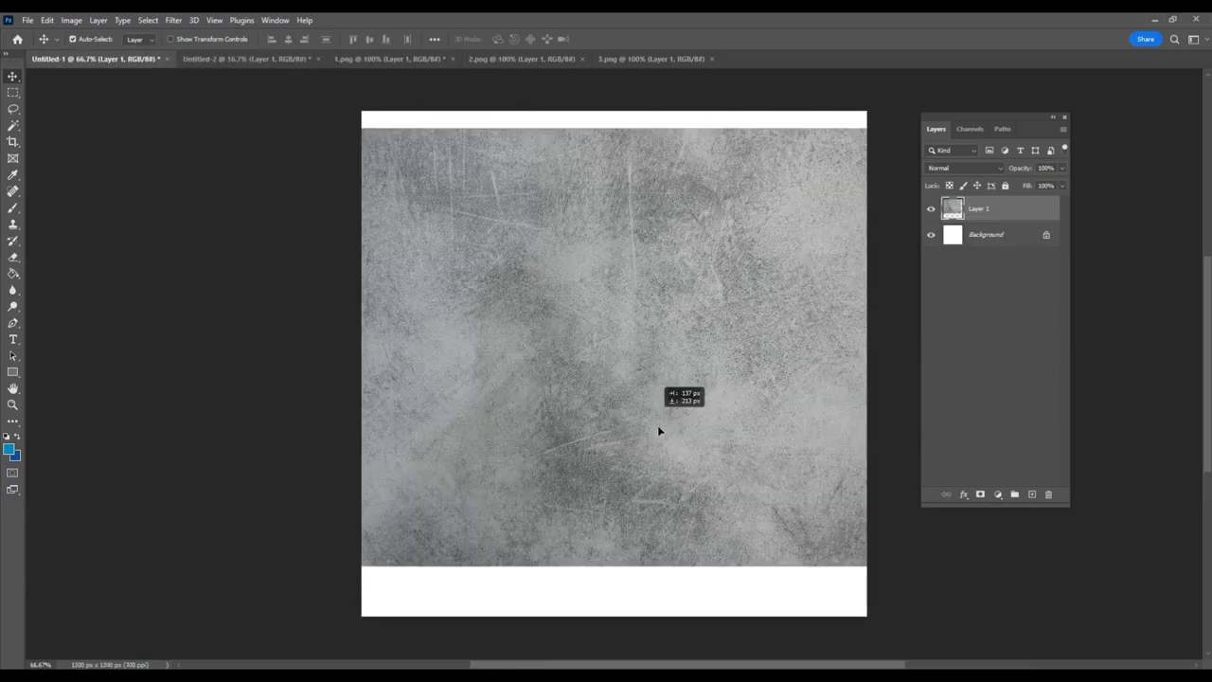
{"action": "left_click", "coordinate": [47, 20]}
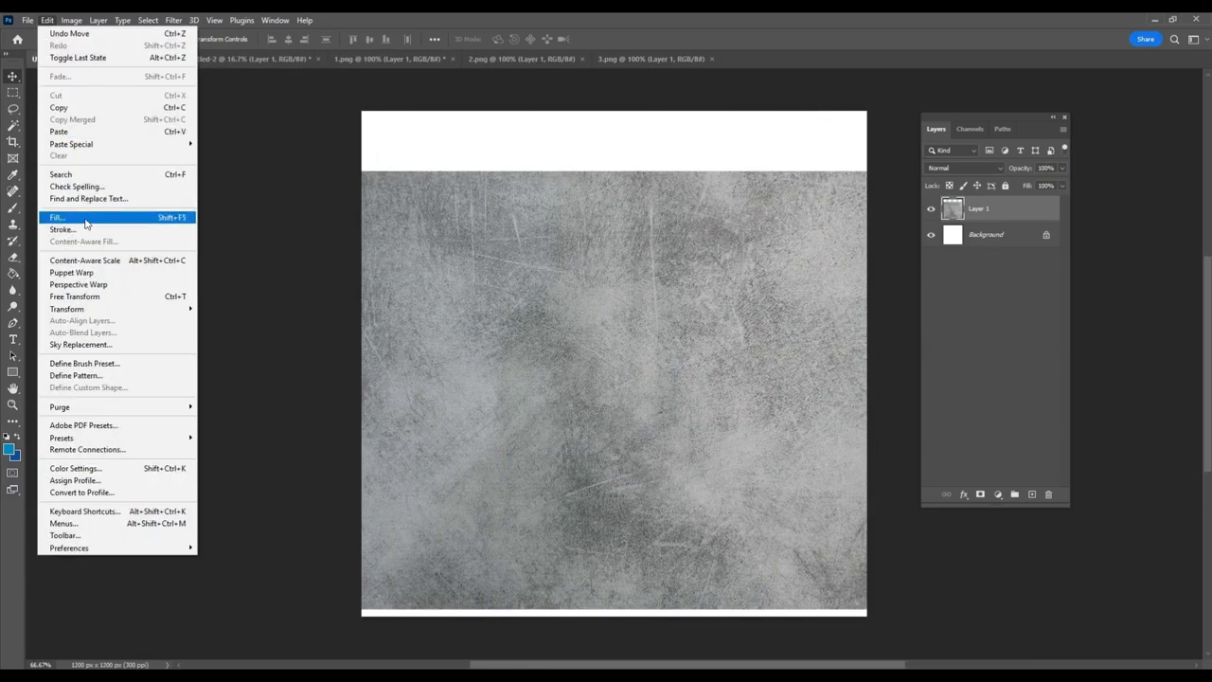
{"action": "left_click", "coordinate": [74, 297]}
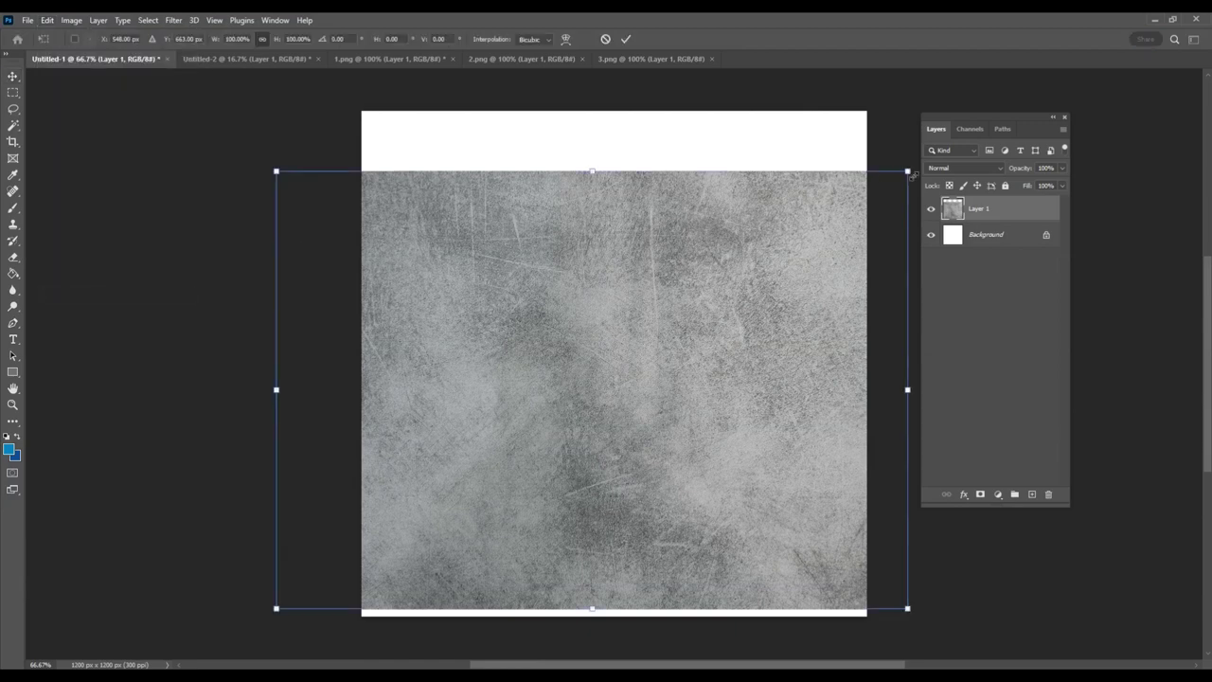
{"action": "left_click_drag", "start_coordinate": [930, 159], "coordinate": [994, 90]}
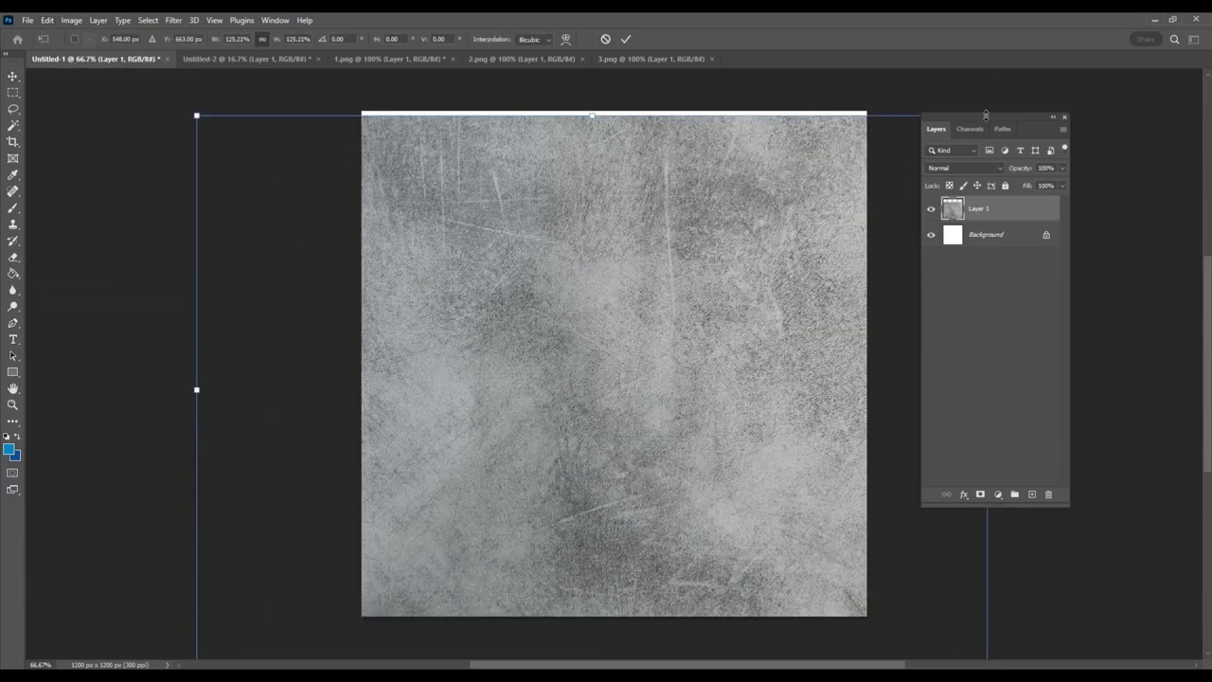
{"action": "left_click_drag", "start_coordinate": [606, 297], "coordinate": [605, 302]}
{"action": "key", "text": "Return"}
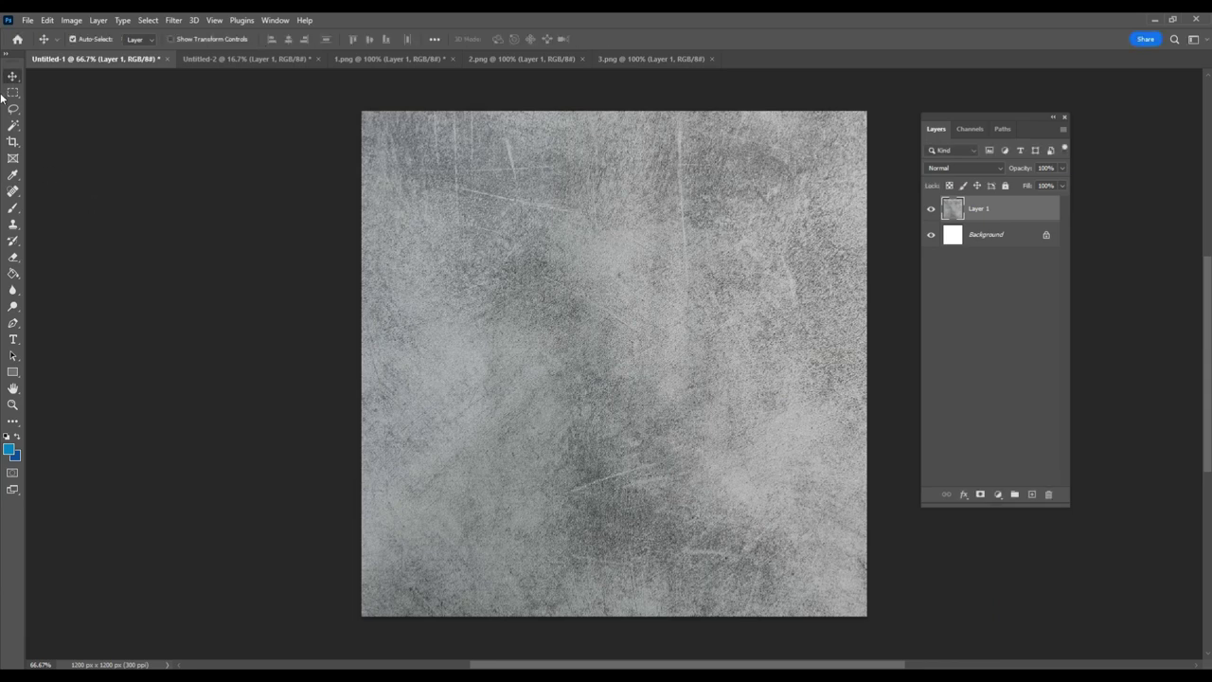
Step: Apply Levels to the texture with black input 25 and output white 187
{"action": "left_click", "coordinate": [72, 19]}
{"action": "mouse_move", "coordinate": [92, 53]}
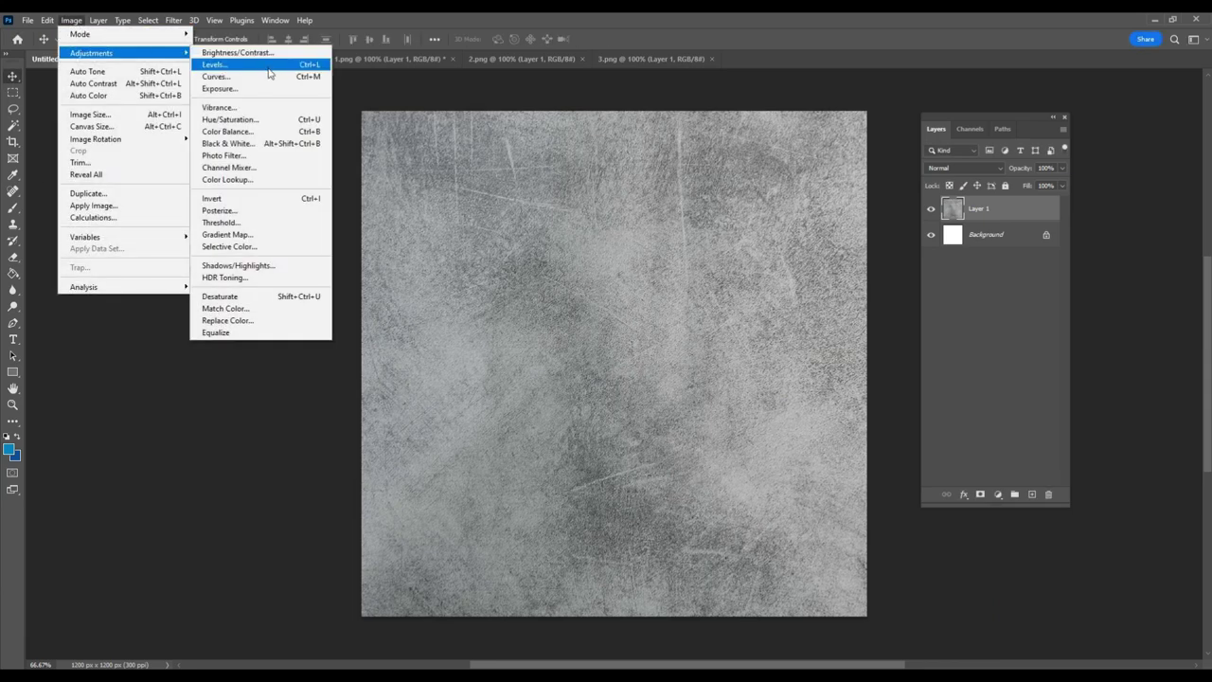
{"action": "left_click", "coordinate": [215, 64]}
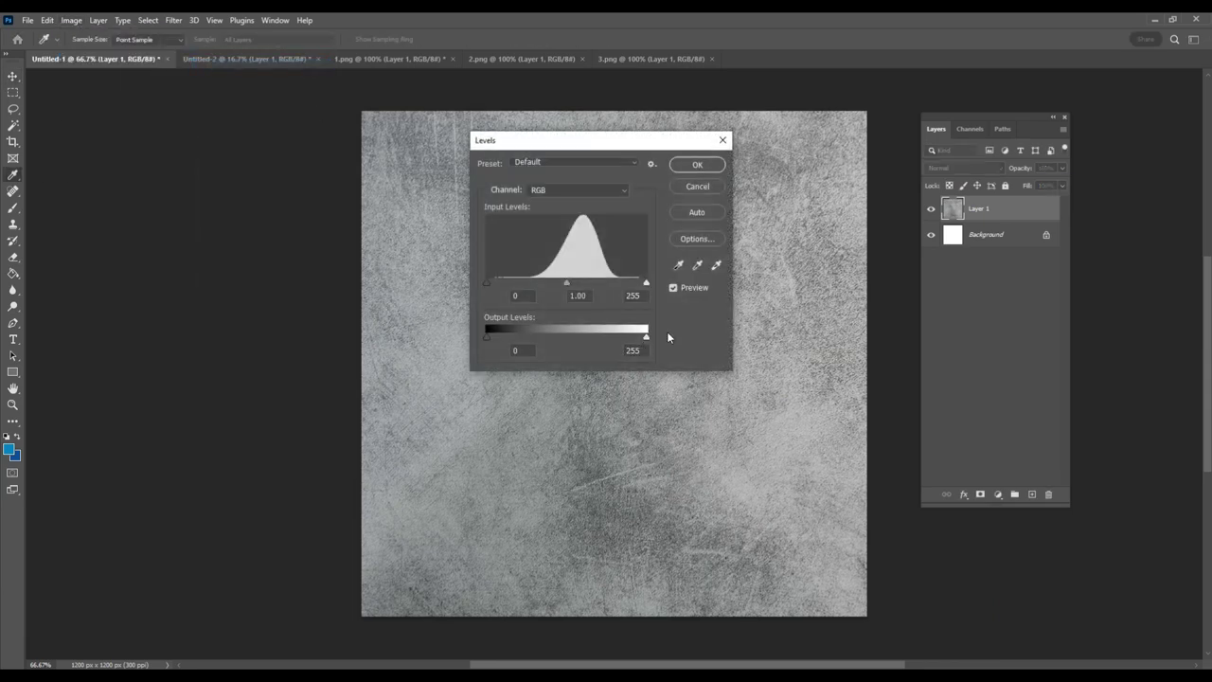
{"action": "mouse_move", "coordinate": [645, 283]}
{"action": "left_mouse_down"}
{"action": "mouse_move", "coordinate": [627, 285]}
{"action": "mouse_move", "coordinate": [668, 286]}
{"action": "left_mouse_up"}
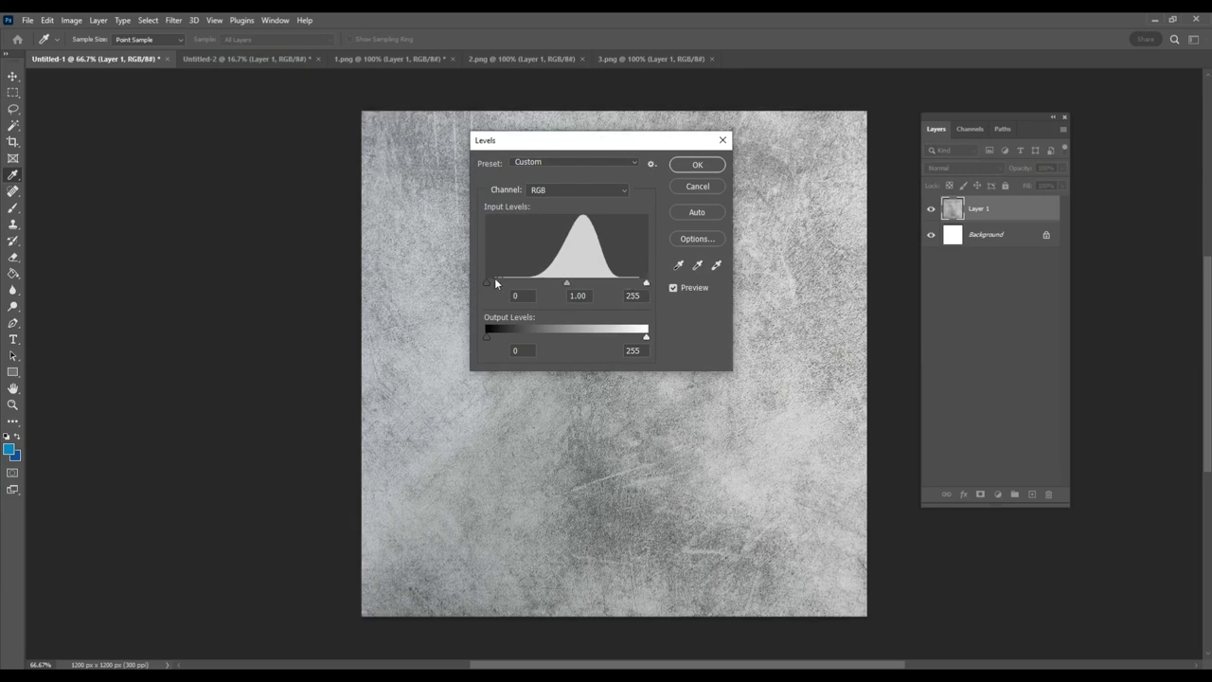
{"action": "mouse_move", "coordinate": [495, 282]}
{"action": "left_mouse_down"}
{"action": "mouse_move", "coordinate": [530, 282]}
{"action": "mouse_move", "coordinate": [502, 282]}
{"action": "left_mouse_up"}
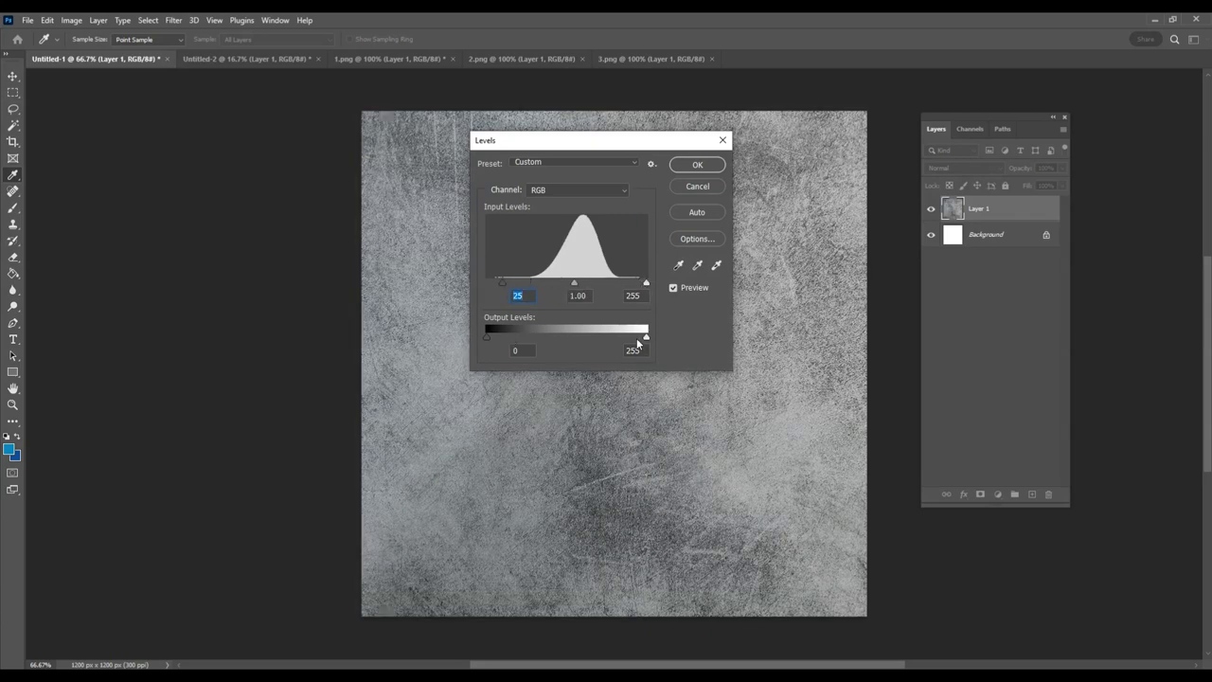
{"action": "left_click_drag", "start_coordinate": [645, 338], "coordinate": [603, 338]}
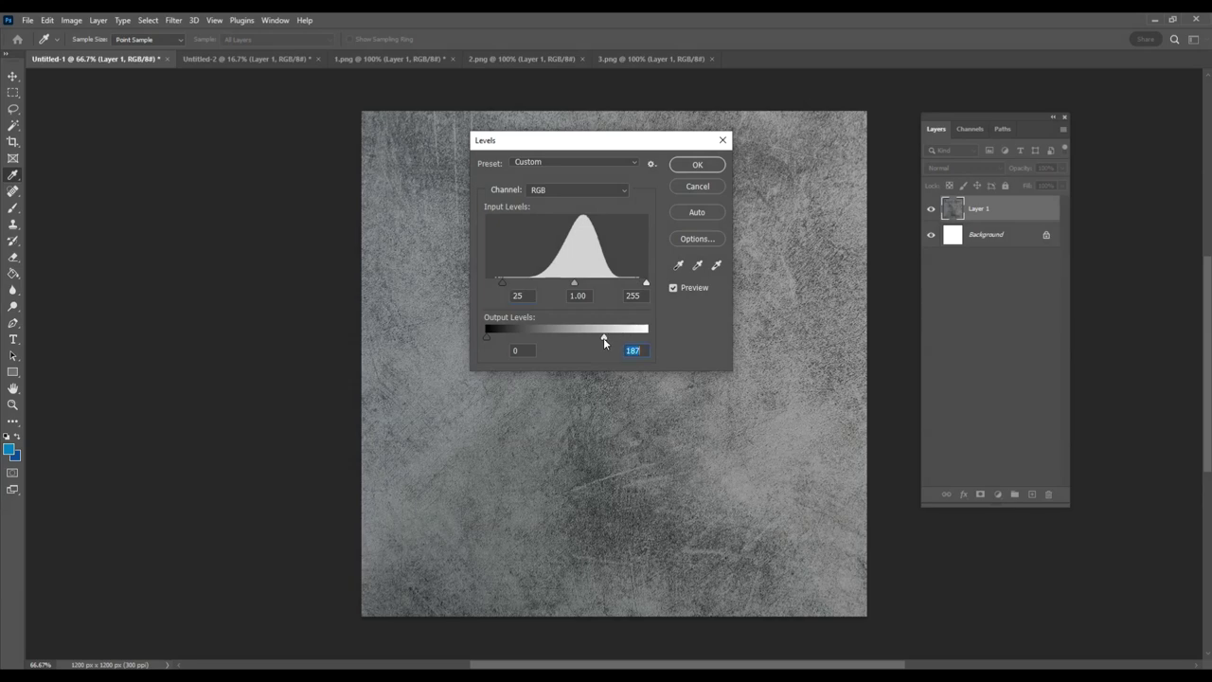
{"action": "key", "text": "Return"}
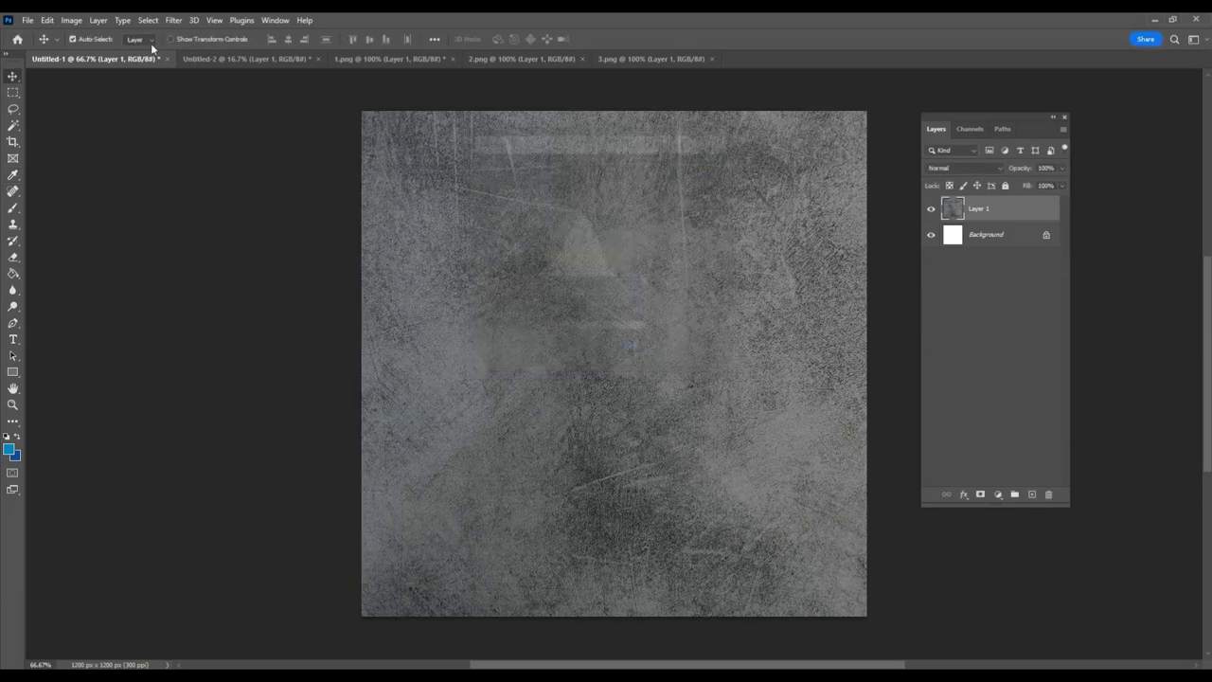
Step: Darken the texture further by pulling the Curves midpoint down
{"action": "left_click", "coordinate": [71, 20]}
{"action": "mouse_move", "coordinate": [91, 53]}
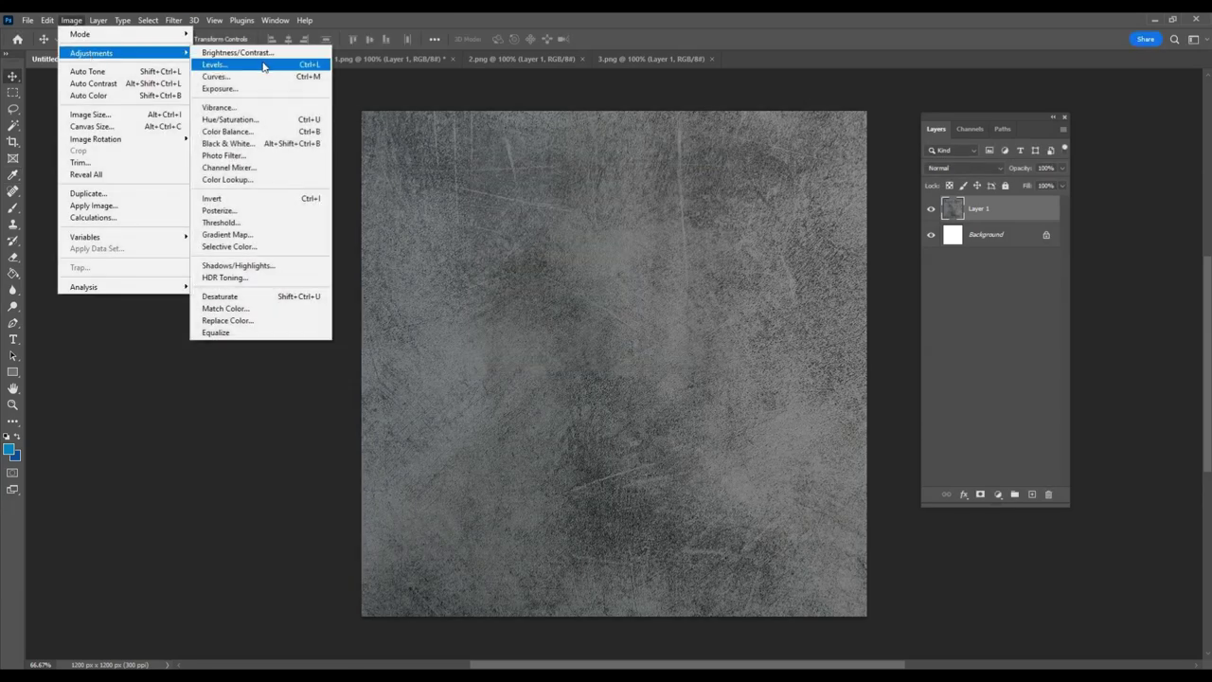
{"action": "left_click", "coordinate": [256, 77]}
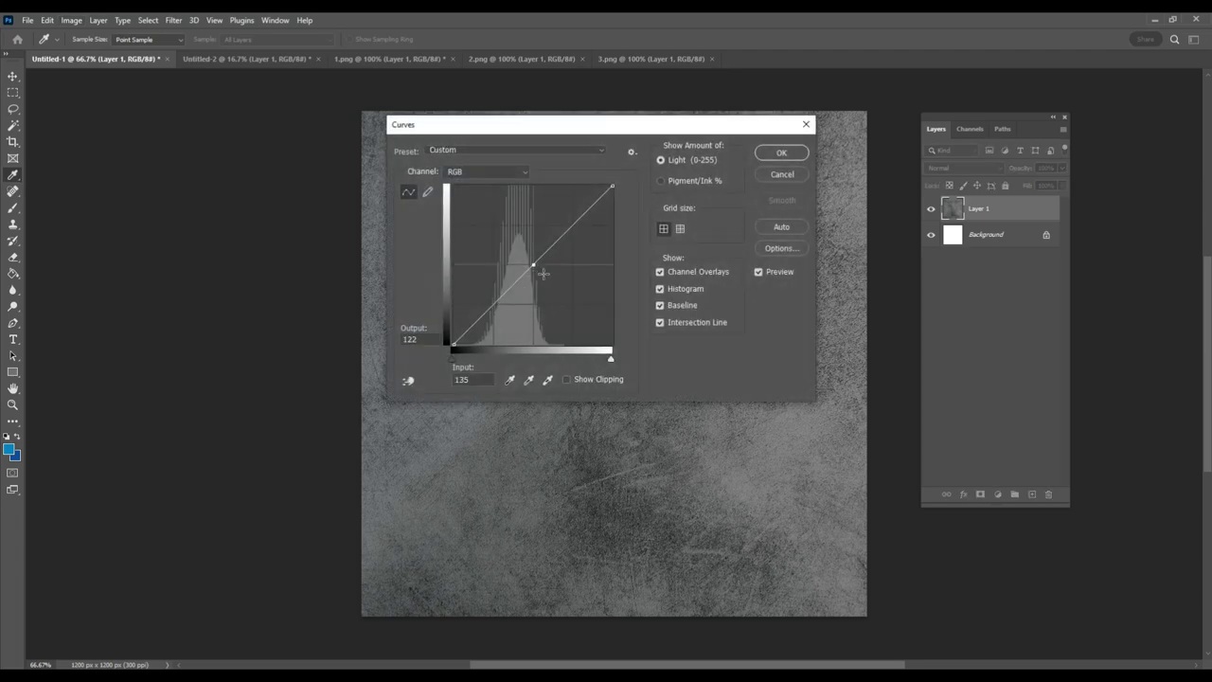
{"action": "left_click_drag", "start_coordinate": [535, 270], "coordinate": [547, 276]}
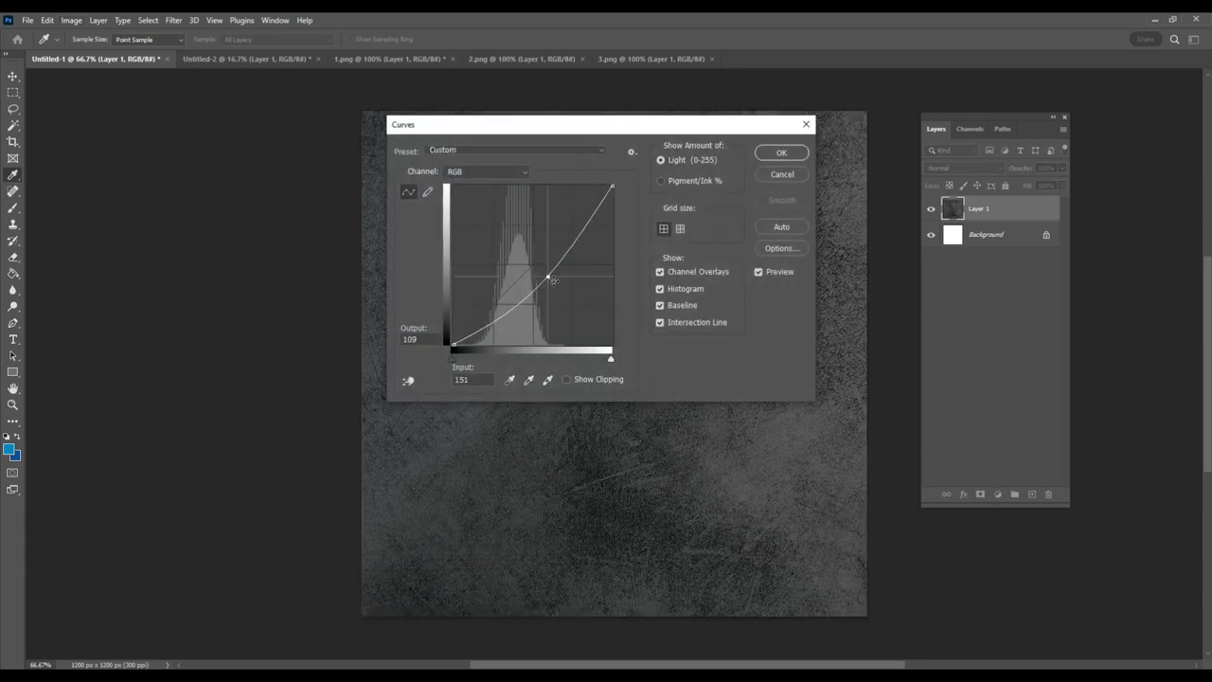
{"action": "left_click_drag", "start_coordinate": [554, 281], "coordinate": [550, 281]}
{"action": "left_click", "coordinate": [789, 151]}
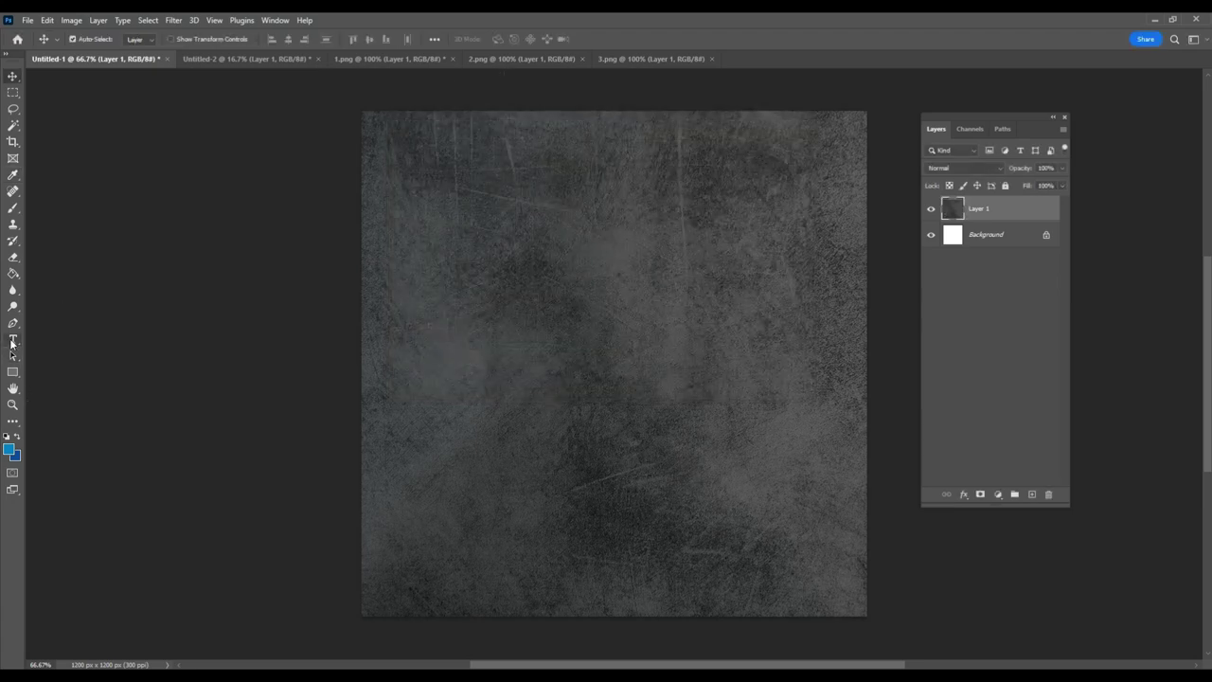
{"action": "left_click", "coordinate": [15, 341]}
Step: Add a text layer reading N9V on the canvas
{"action": "left_click", "coordinate": [489, 329]}
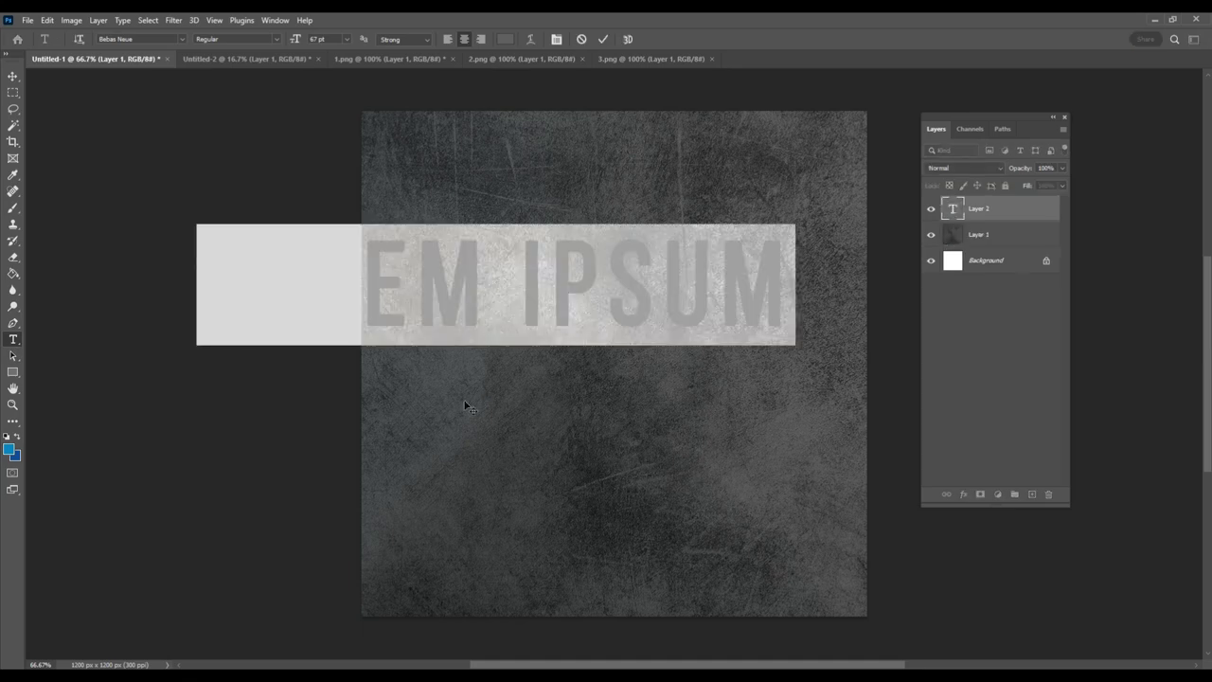
{"action": "type", "text": "N9"}
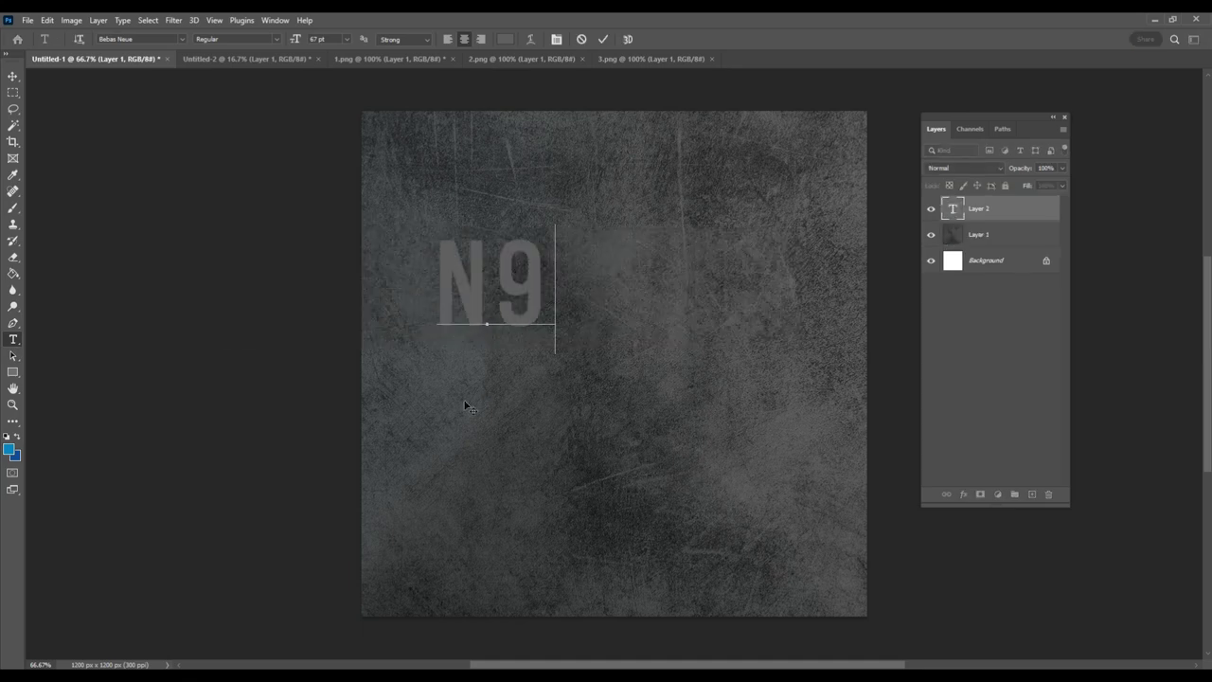
{"action": "type", "text": "V"}
{"action": "left_click", "coordinate": [13, 76]}
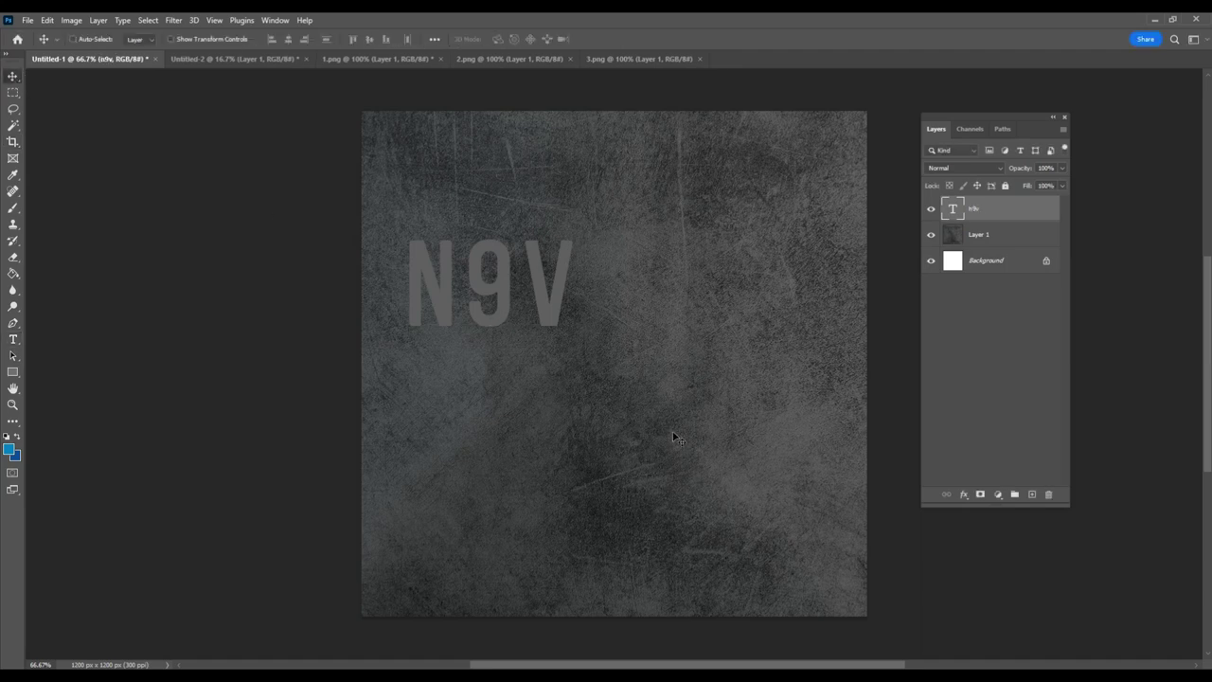
Step: Set the N9V text to KonsensUltrabold with All Caps enabled
{"action": "key", "text": "t"}
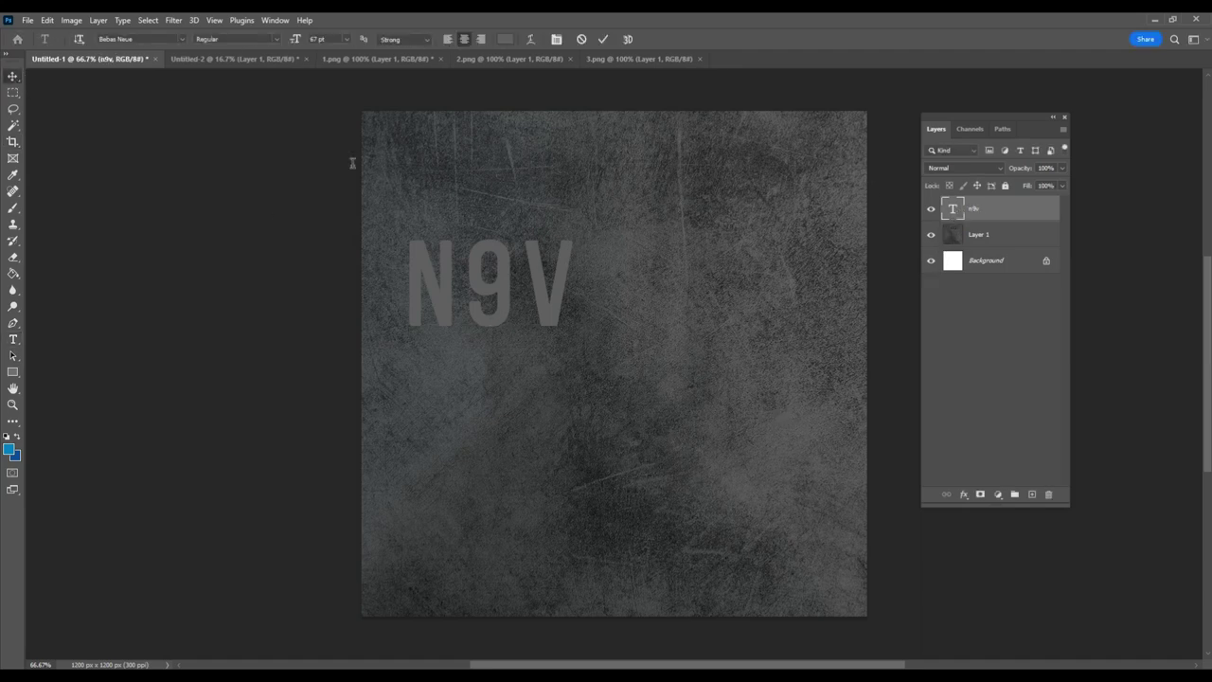
{"action": "left_click", "coordinate": [140, 40]}
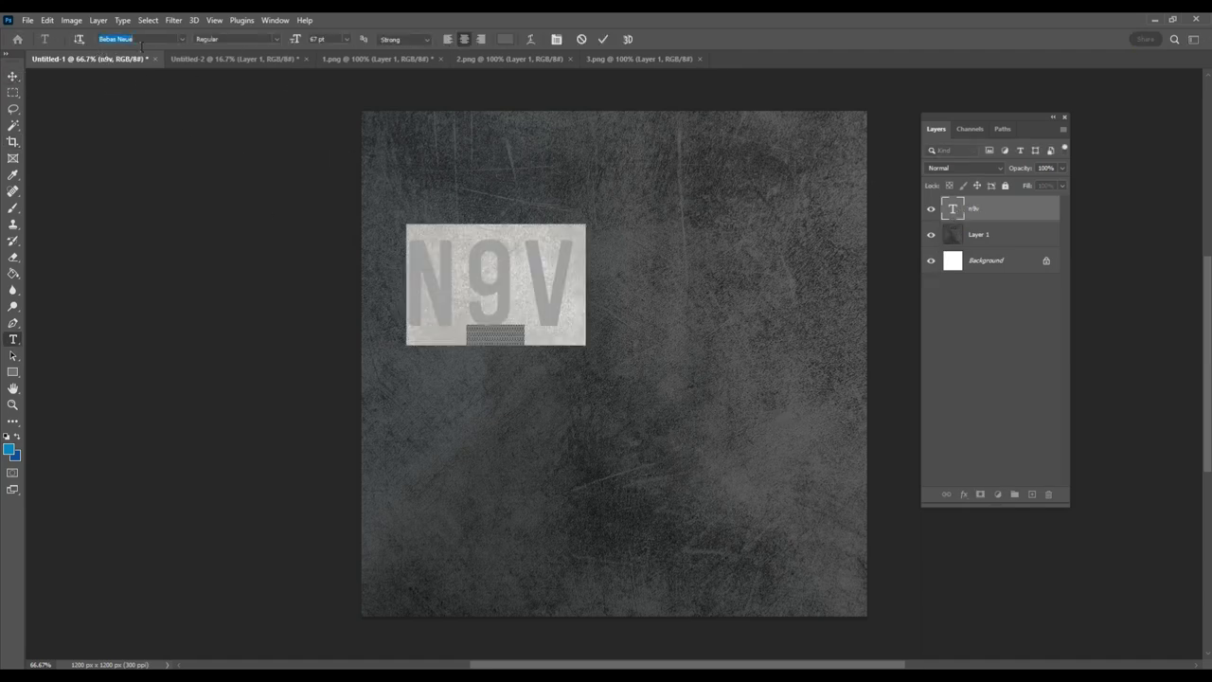
{"action": "type", "text": "kons"}
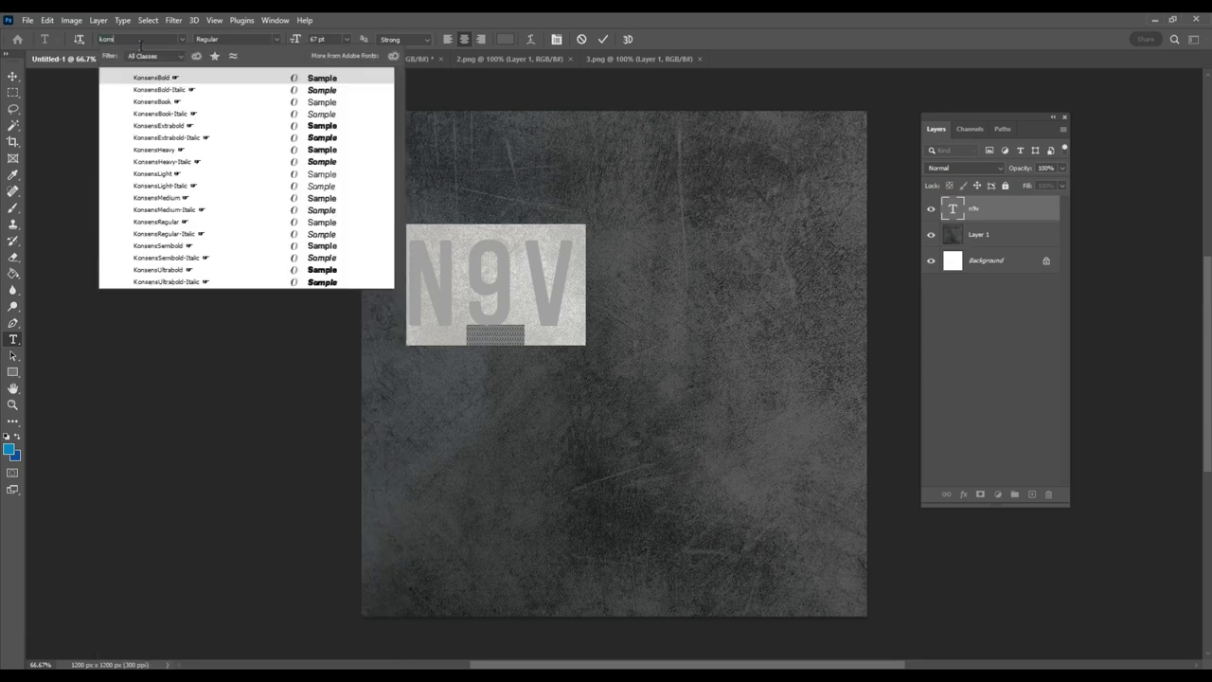
{"action": "left_click", "coordinate": [246, 273]}
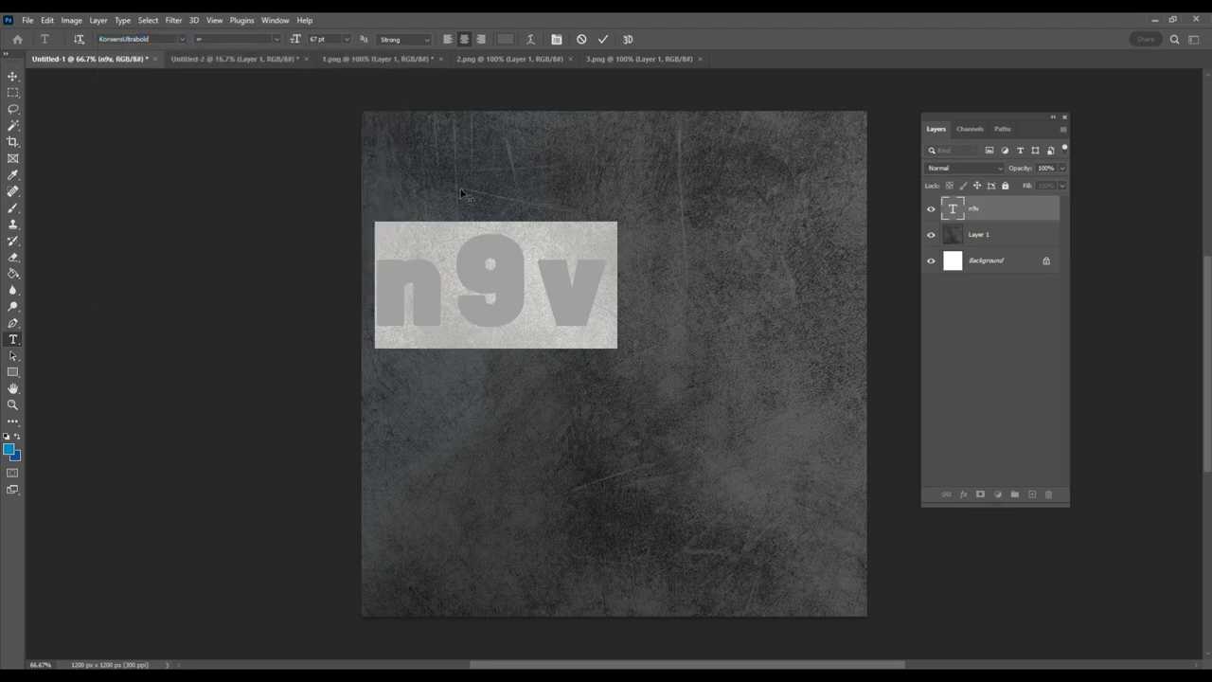
{"action": "left_click", "coordinate": [558, 40]}
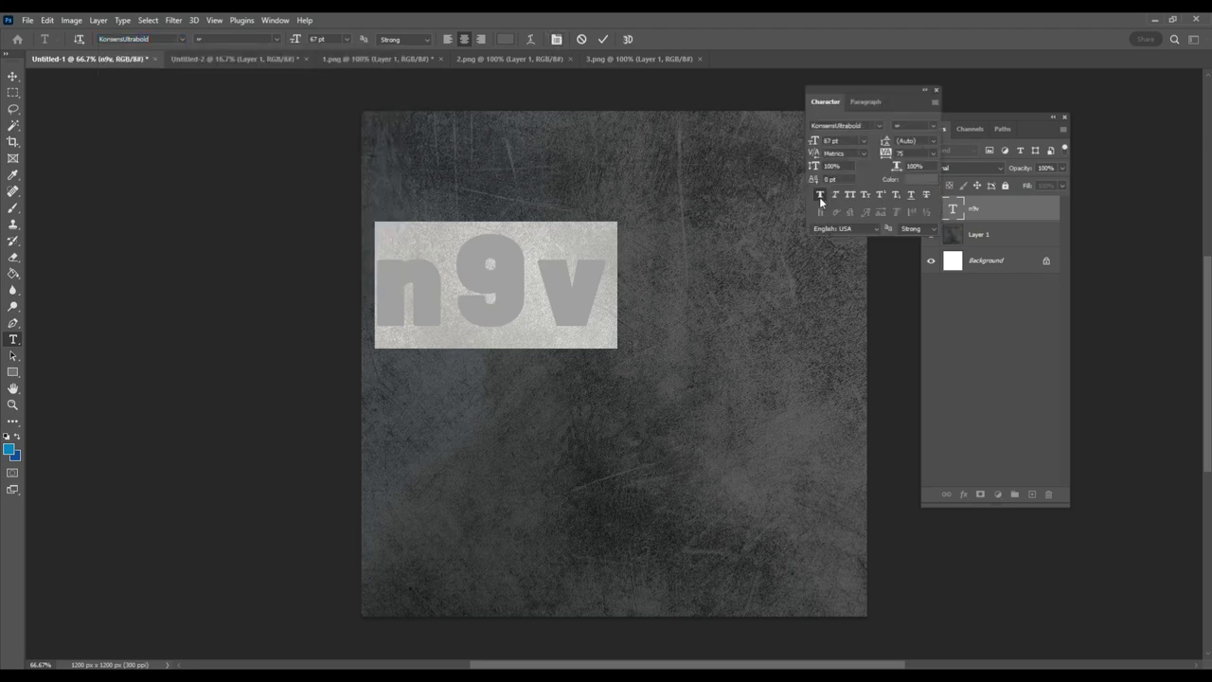
{"action": "left_click", "coordinate": [850, 195]}
{"action": "left_click", "coordinate": [536, 313]}
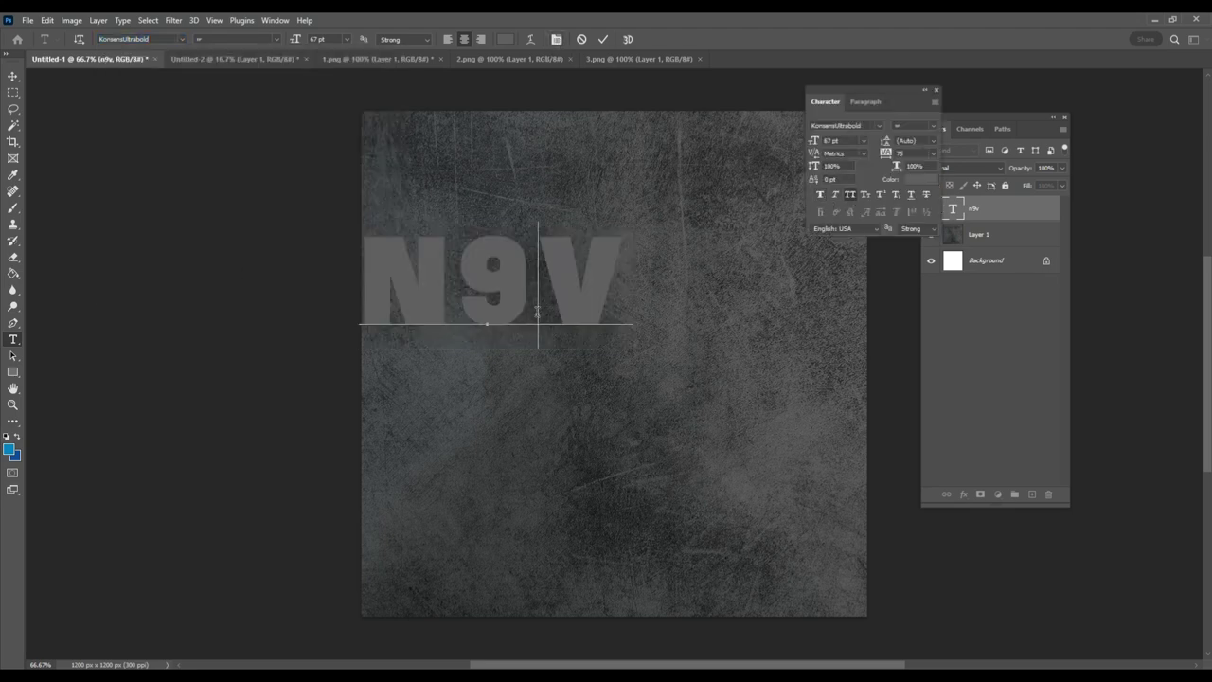
{"action": "left_click_drag", "start_coordinate": [478, 295], "coordinate": [683, 289]}
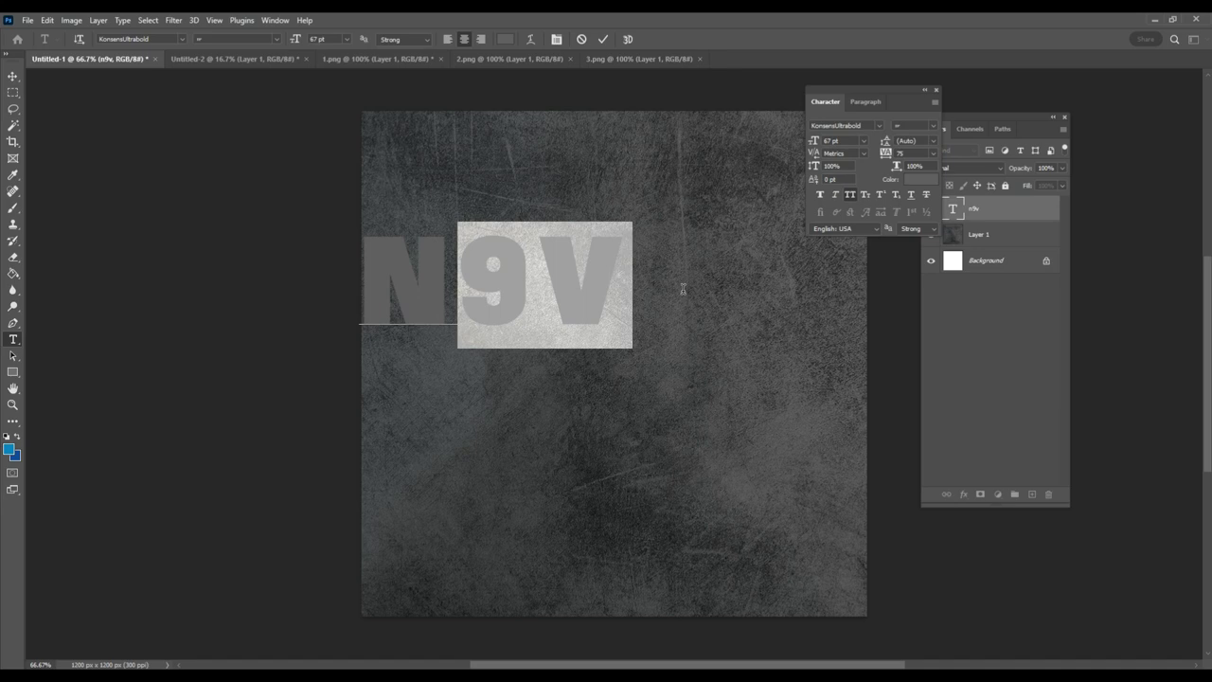
Step: Move N9V near the top of the poster and duplicate its layer
{"action": "left_click", "coordinate": [13, 77]}
{"action": "left_click_drag", "start_coordinate": [495, 289], "coordinate": [559, 248]}
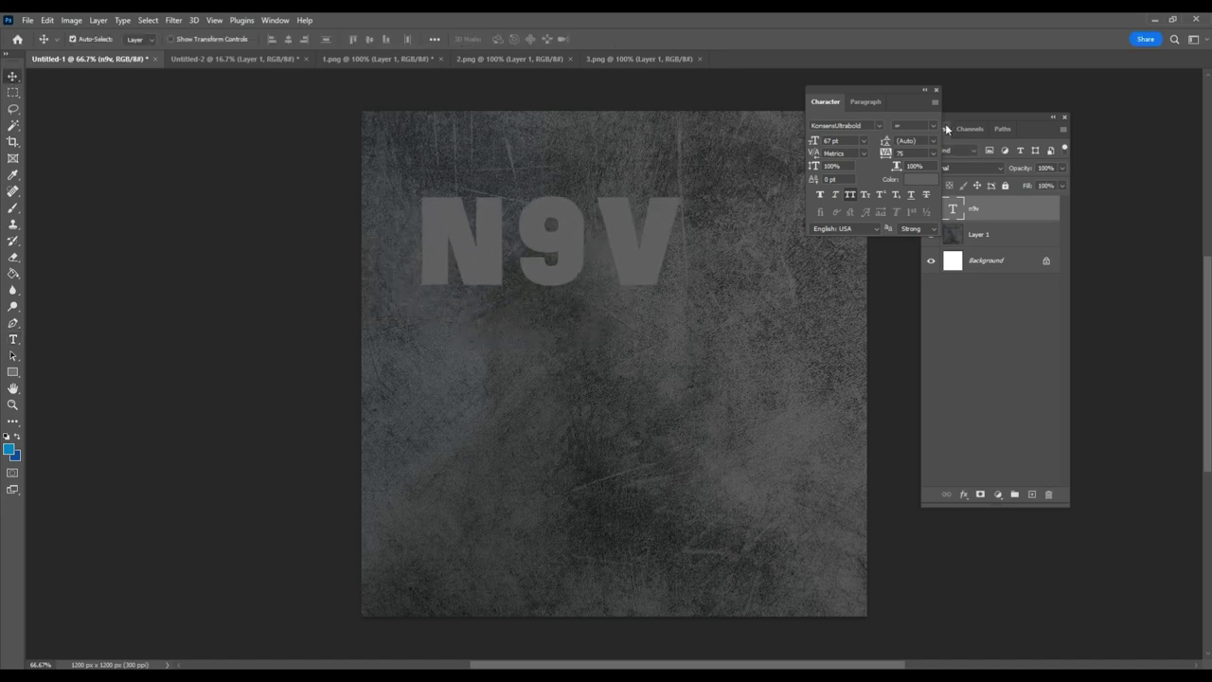
{"action": "left_click_drag", "start_coordinate": [1042, 219], "coordinate": [1031, 494]}
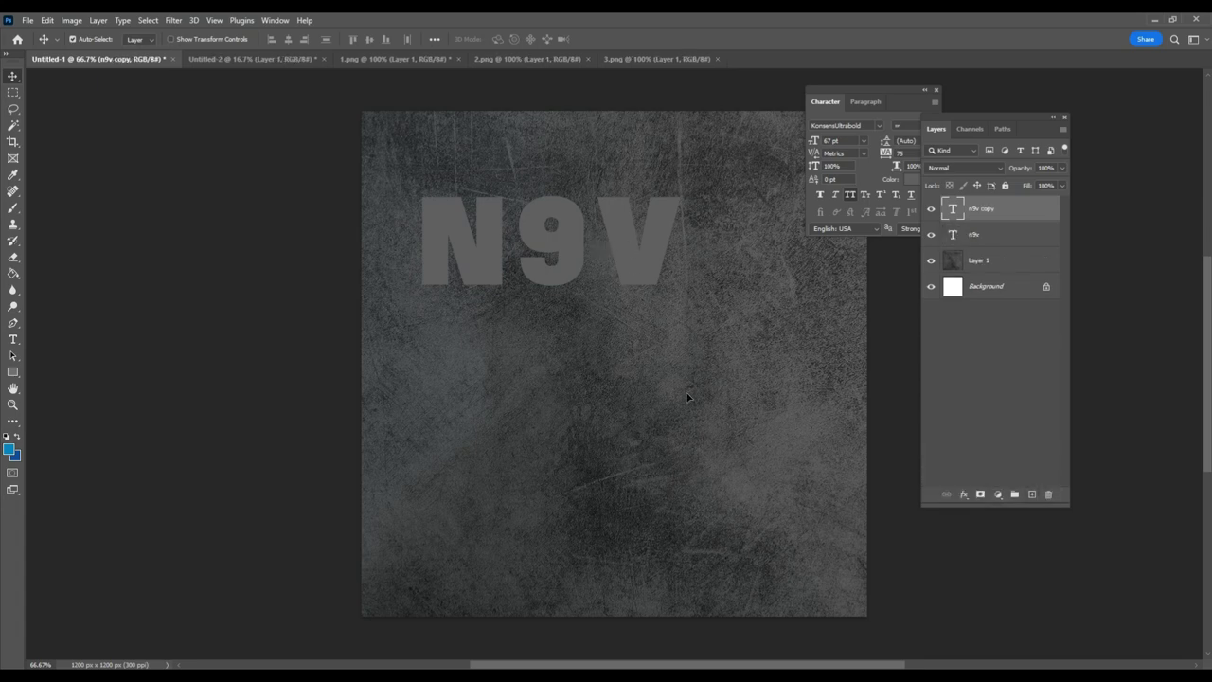
Step: Make a third N9V copy and stack the copies one below another
{"action": "left_click_drag", "start_coordinate": [687, 396], "coordinate": [686, 392]}
{"action": "mouse_move", "coordinate": [1011, 215]}
{"action": "left_mouse_down"}
{"action": "mouse_move", "coordinate": [1040, 502]}
{"action": "mouse_move", "coordinate": [1014, 493]}
{"action": "left_mouse_up"}
{"action": "mouse_move", "coordinate": [692, 417]}
{"action": "left_mouse_down"}
{"action": "mouse_move", "coordinate": [698, 460]}
{"action": "mouse_move", "coordinate": [657, 472]}
{"action": "left_mouse_up"}
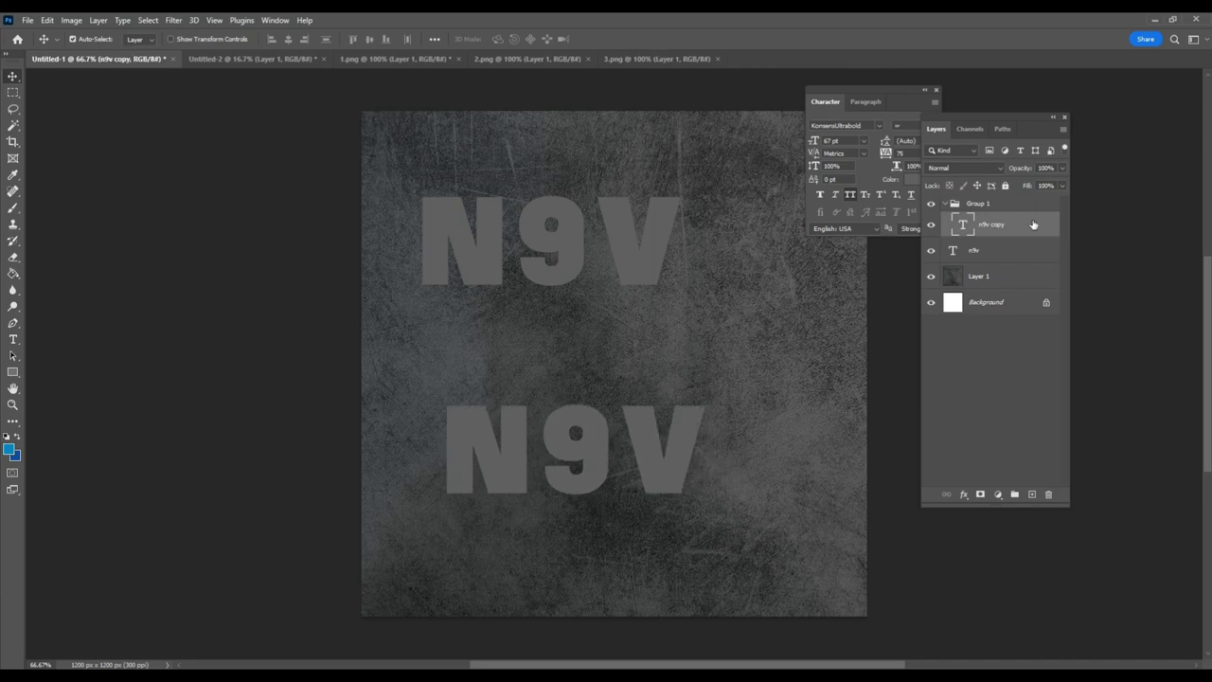
{"action": "key", "text": "ctrl+z"}
{"action": "key", "text": "ctrl+z"}
{"action": "mouse_move", "coordinate": [1009, 210]}
{"action": "left_mouse_down"}
{"action": "mouse_move", "coordinate": [1044, 499]}
{"action": "mouse_move", "coordinate": [1032, 495]}
{"action": "left_mouse_up"}
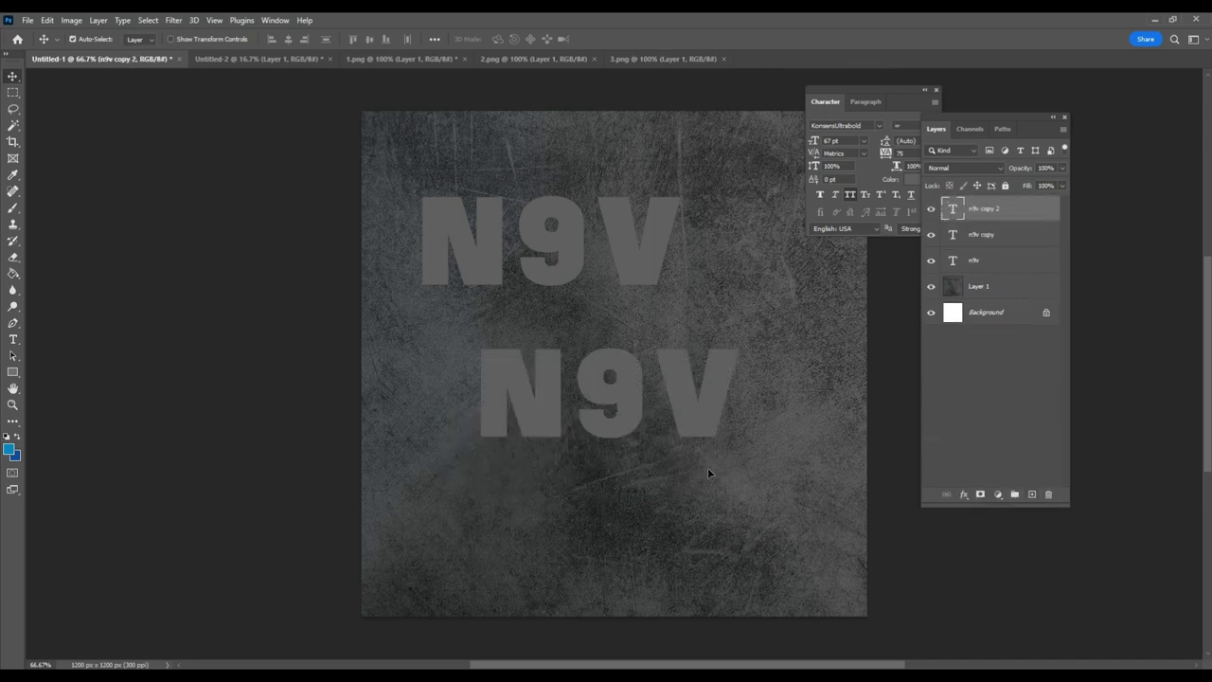
{"action": "left_click_drag", "start_coordinate": [707, 467], "coordinate": [717, 497]}
Step: Trim the bottom N9V copy down to just the letter N
{"action": "key", "text": "t"}
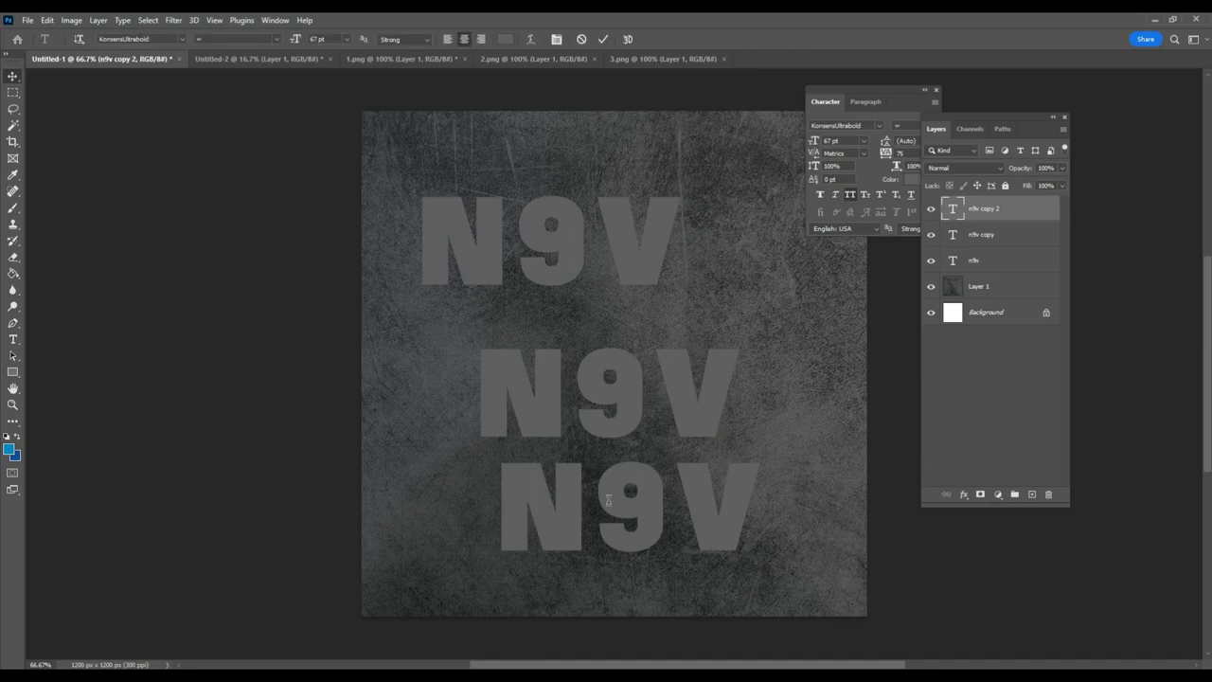
{"action": "left_click", "coordinate": [782, 489]}
{"action": "key", "text": "shift+Left"}
{"action": "key", "text": "shift+Left"}
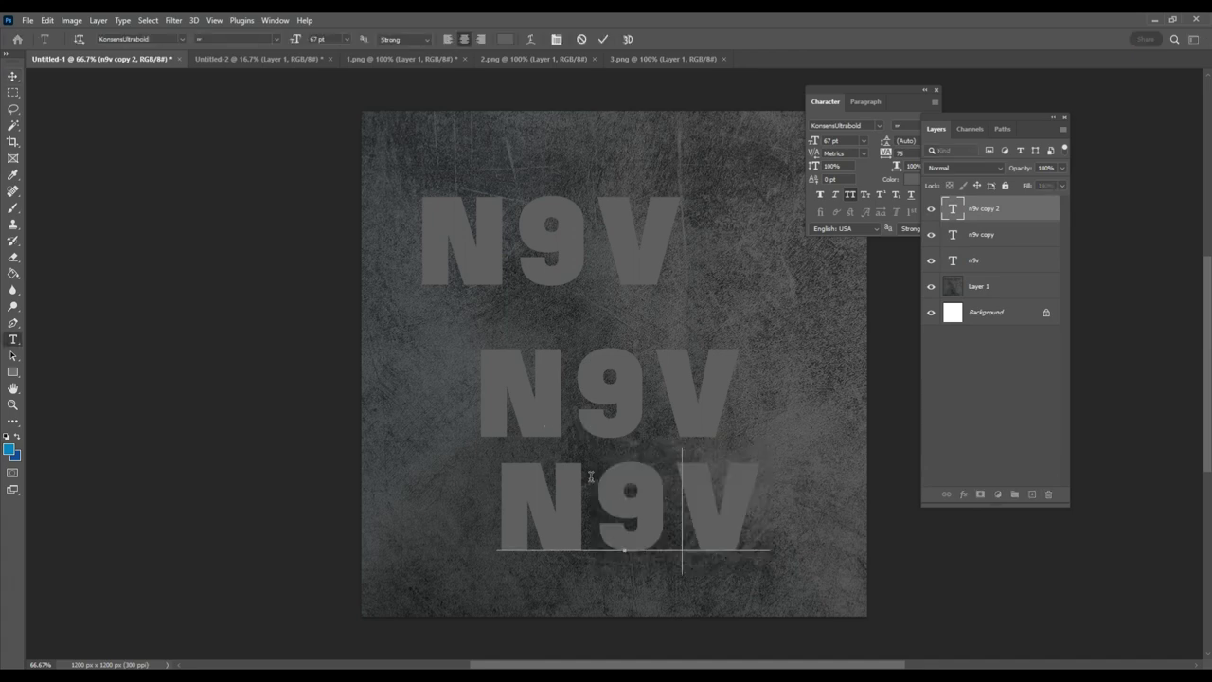
{"action": "key", "text": "BackSpace"}
{"action": "left_click", "coordinate": [676, 428]}
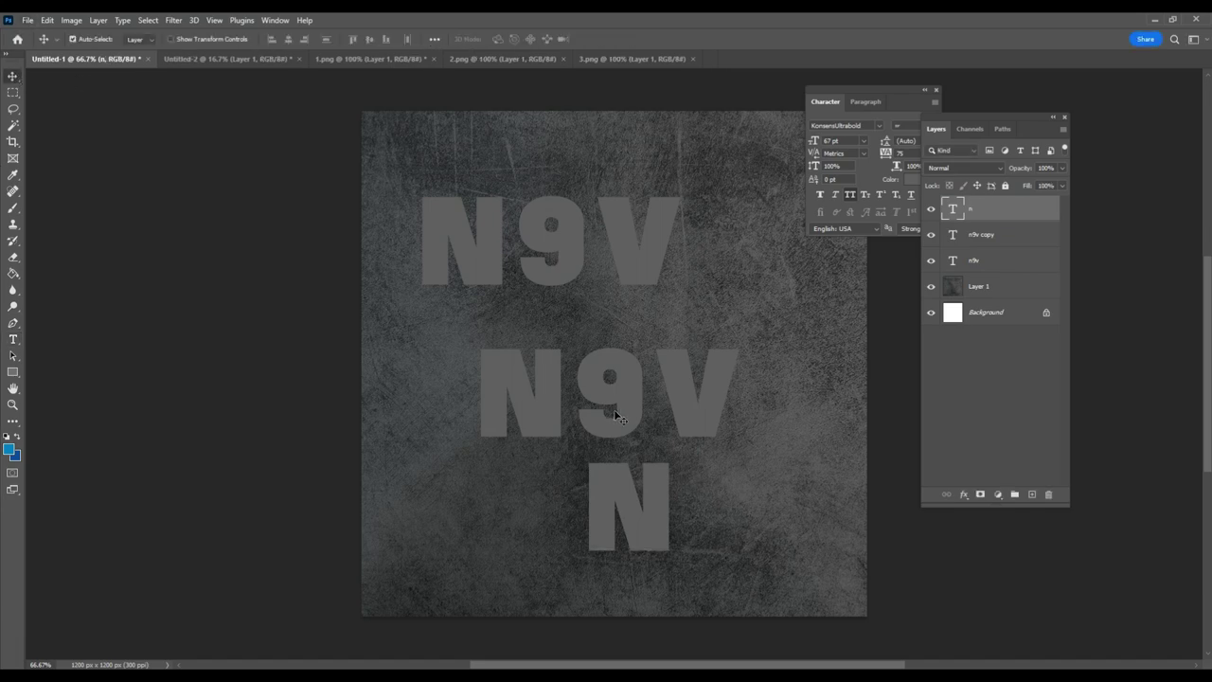
Step: Trim the middle N9V copy down to just the 9
{"action": "left_click", "coordinate": [663, 400]}
{"action": "key", "text": "shift+Right"}
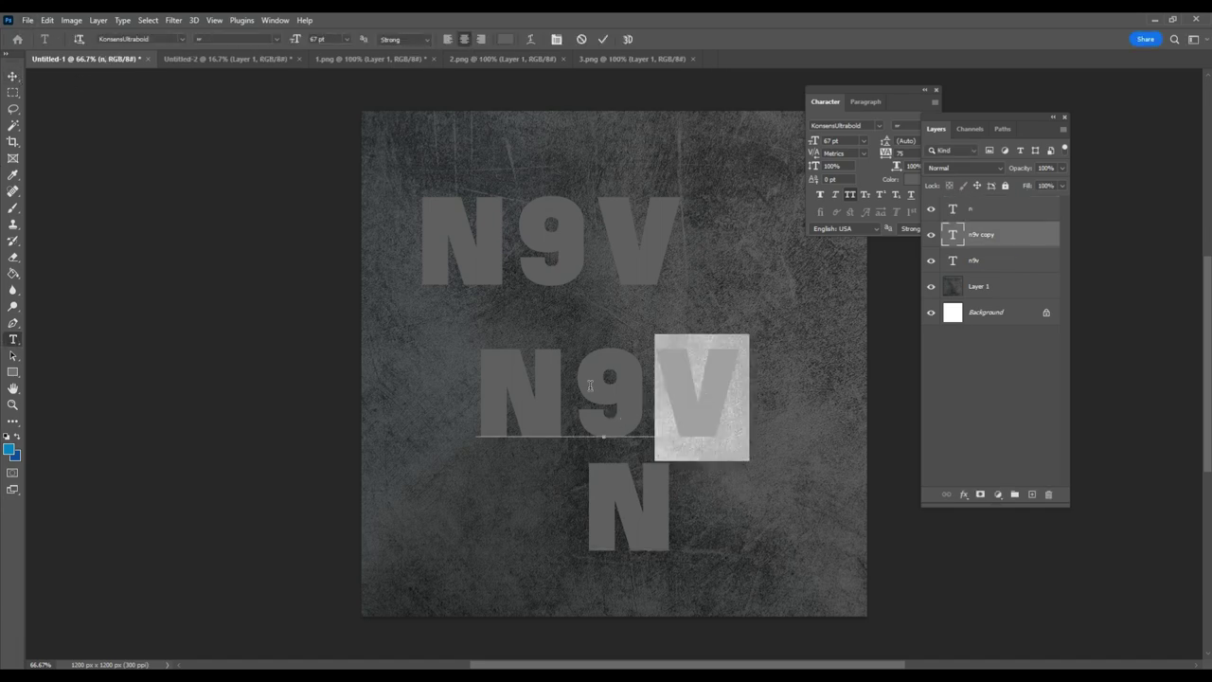
{"action": "key", "text": "BackSpace"}
{"action": "left_click_drag", "start_coordinate": [506, 389], "coordinate": [568, 397]}
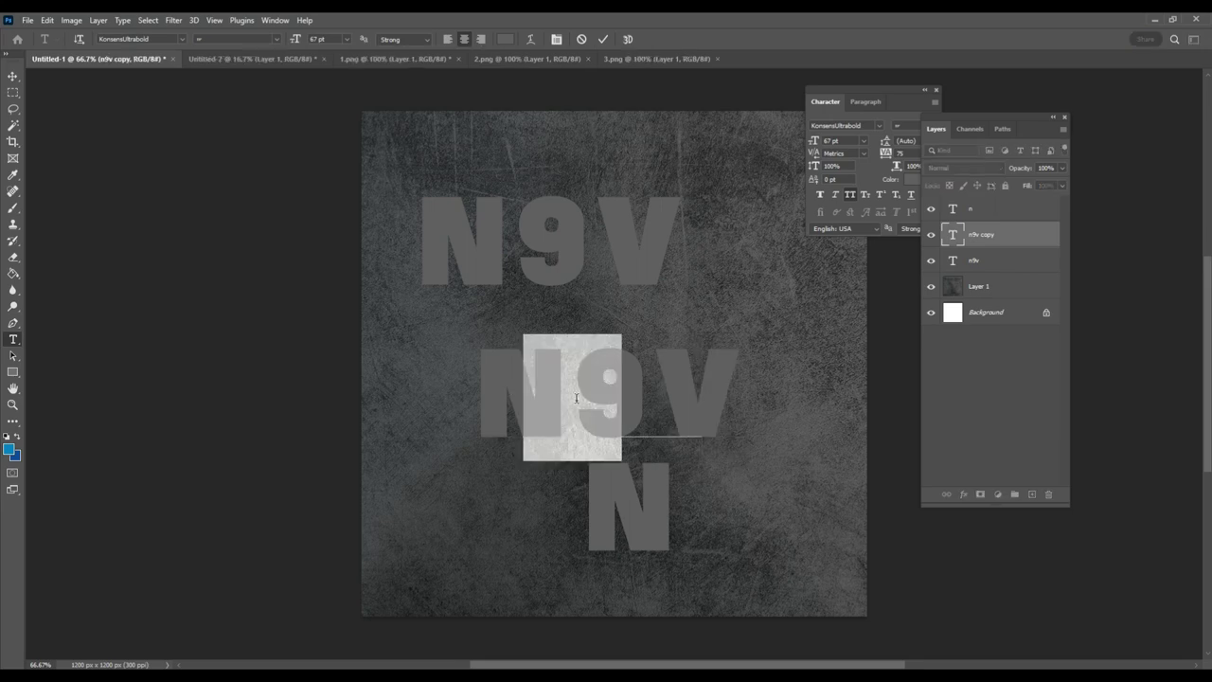
{"action": "key", "text": "BackSpace"}
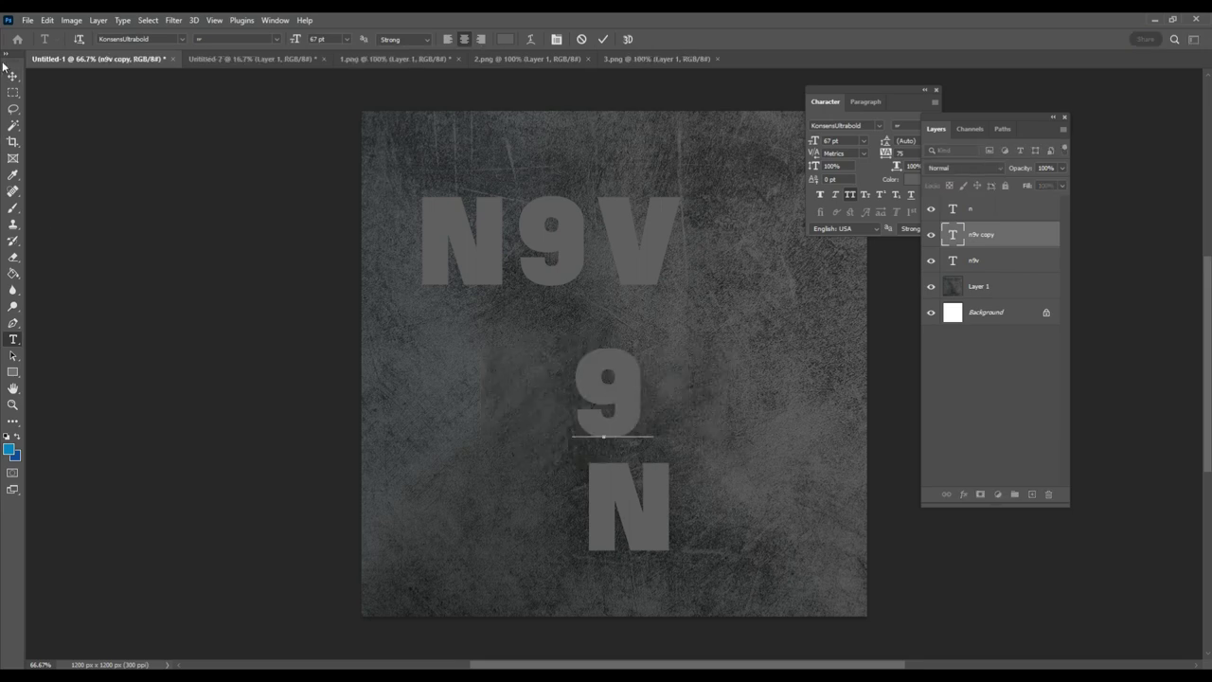
{"action": "left_click", "coordinate": [14, 75]}
Step: Trim the top N9V copy down to just the V
{"action": "left_click", "coordinate": [554, 258]}
{"action": "key", "text": "t"}
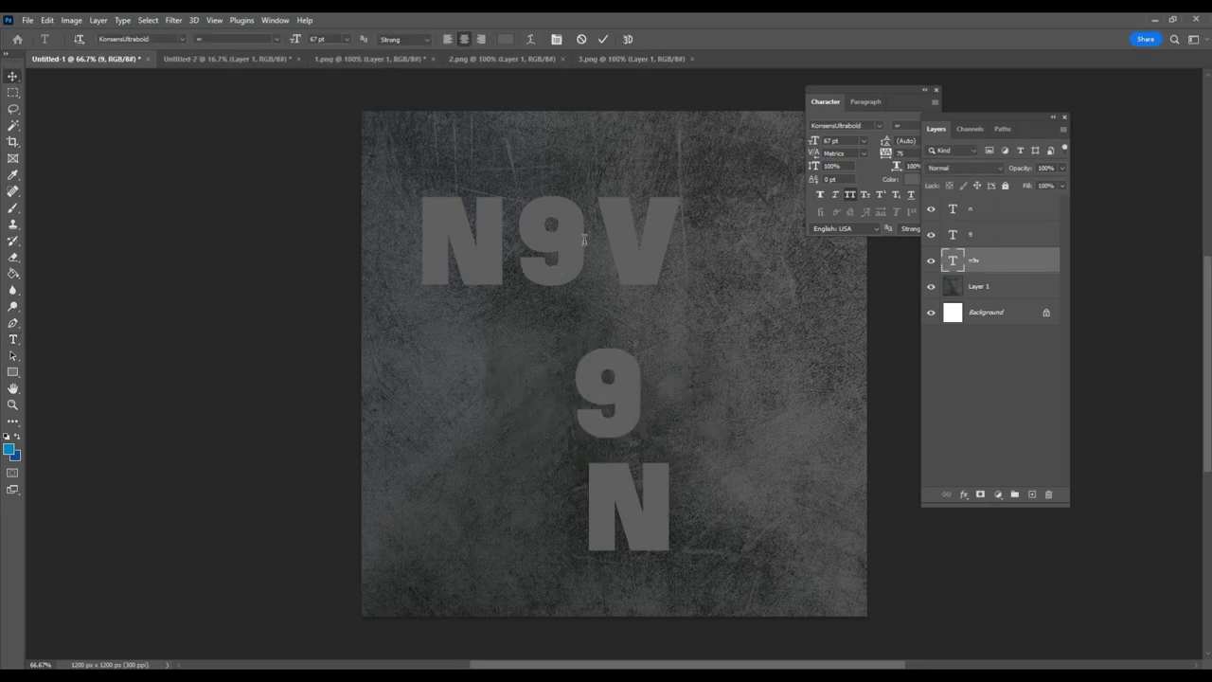
{"action": "double_click", "coordinate": [583, 247]}
{"action": "left_click_drag", "start_coordinate": [583, 247], "coordinate": [417, 244]}
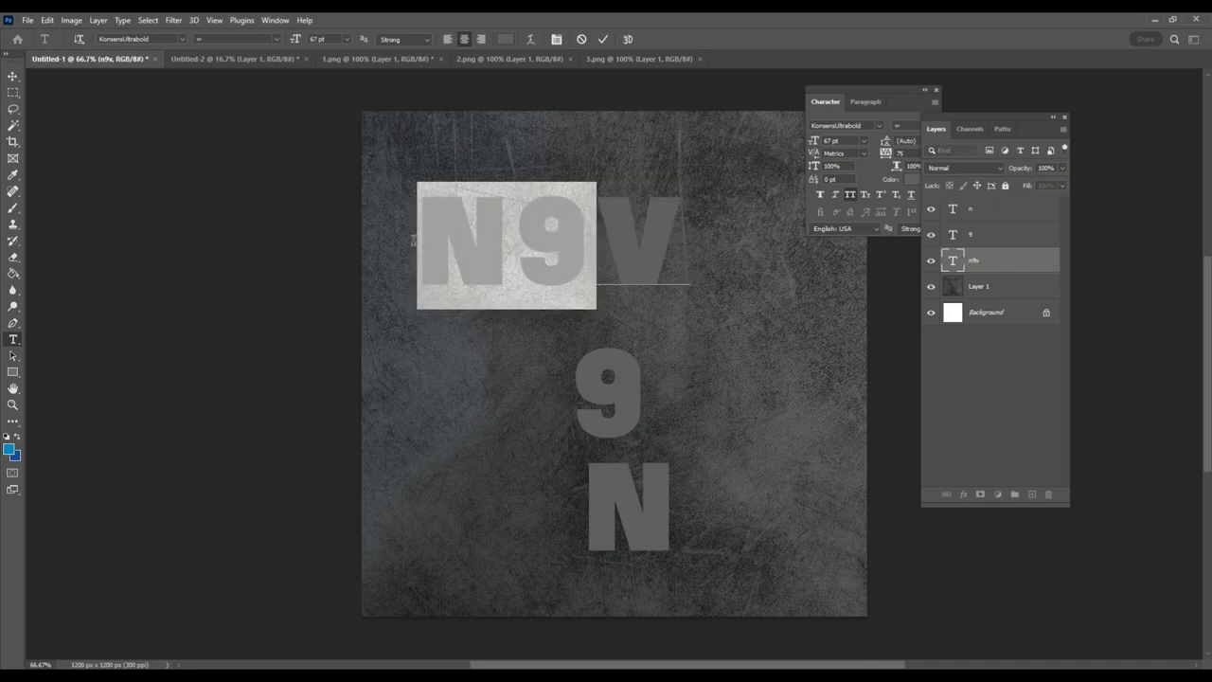
{"action": "key", "text": "BackSpace"}
{"action": "left_click", "coordinate": [12, 79]}
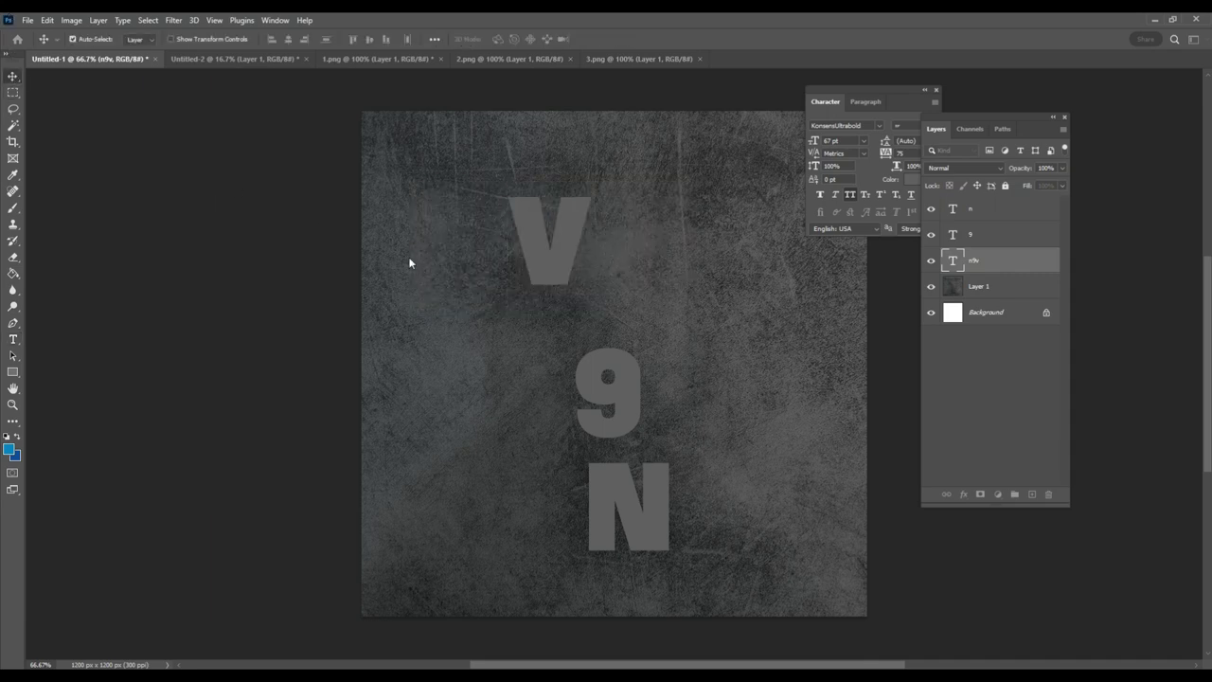
Step: Move the N left with the 9 beside it, then scale the 9 to about 220%
{"action": "left_click_drag", "start_coordinate": [615, 447], "coordinate": [640, 412]}
{"action": "left_click_drag", "start_coordinate": [621, 475], "coordinate": [443, 321]}
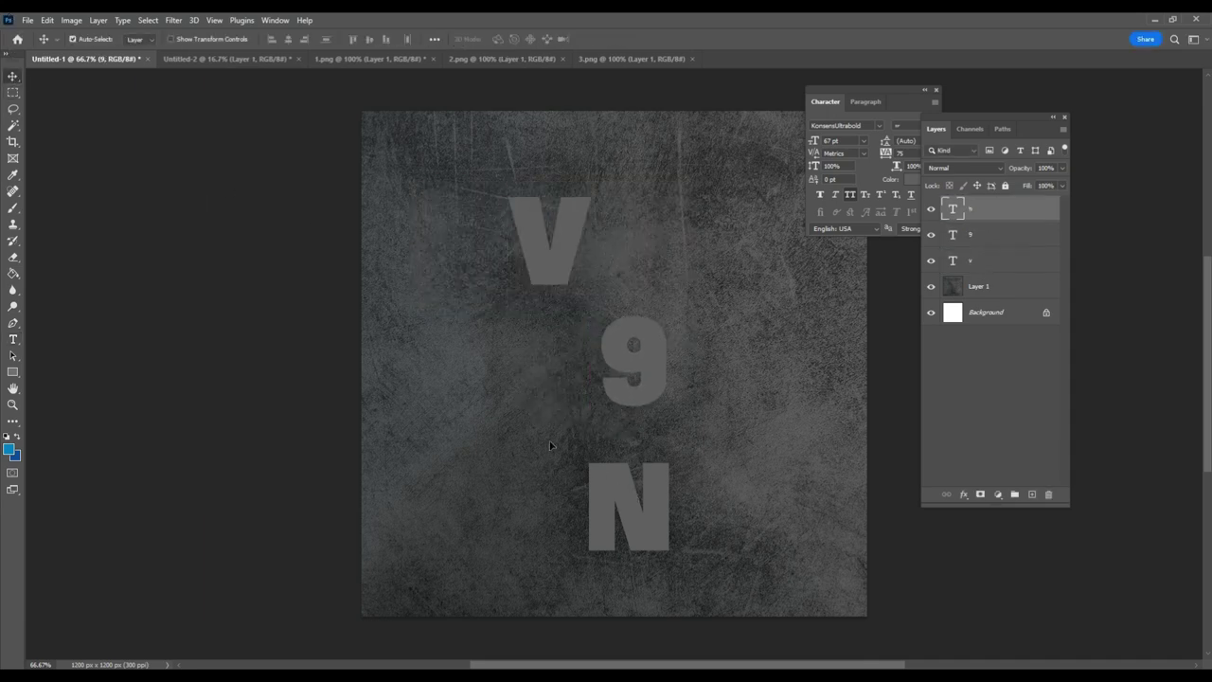
{"action": "left_click_drag", "start_coordinate": [645, 366], "coordinate": [545, 387]}
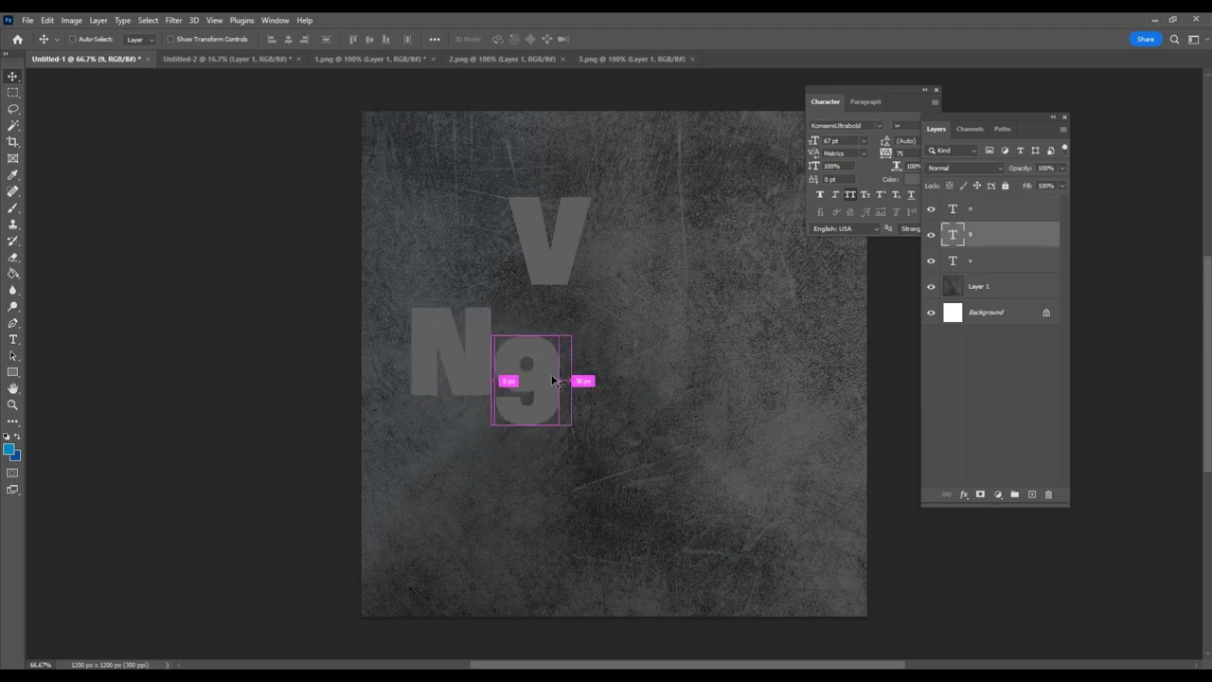
{"action": "left_click", "coordinate": [47, 19]}
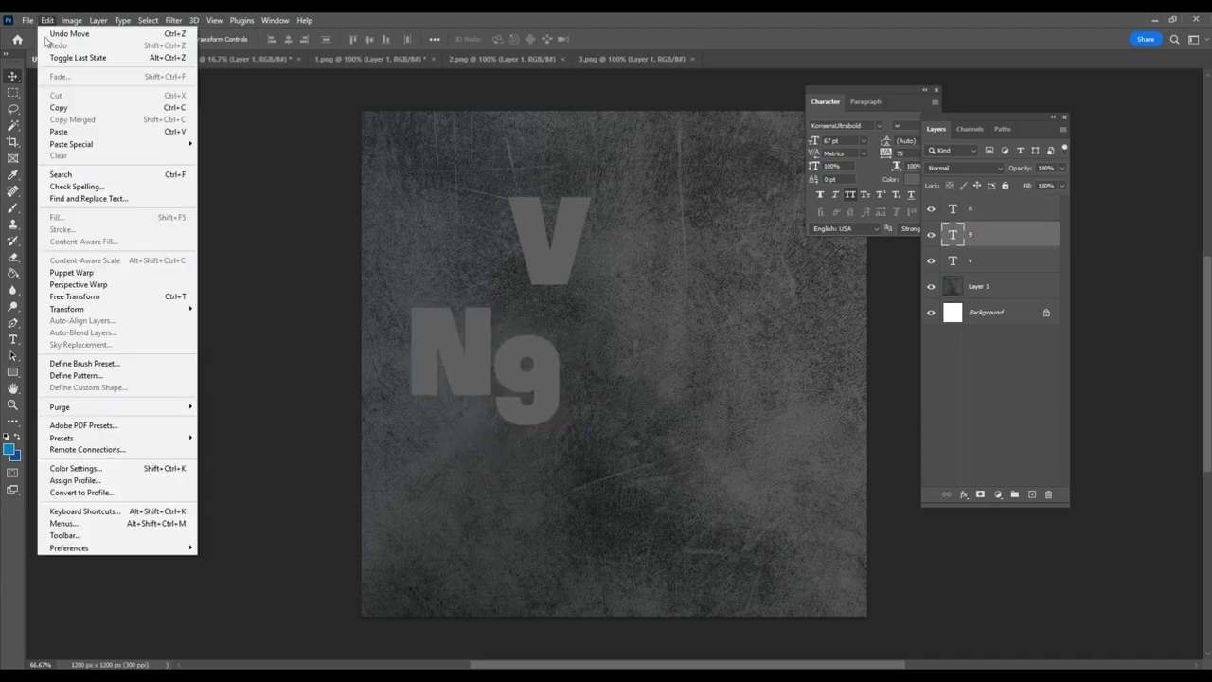
{"action": "left_click", "coordinate": [94, 296]}
{"action": "left_click_drag", "start_coordinate": [580, 332], "coordinate": [653, 306]}
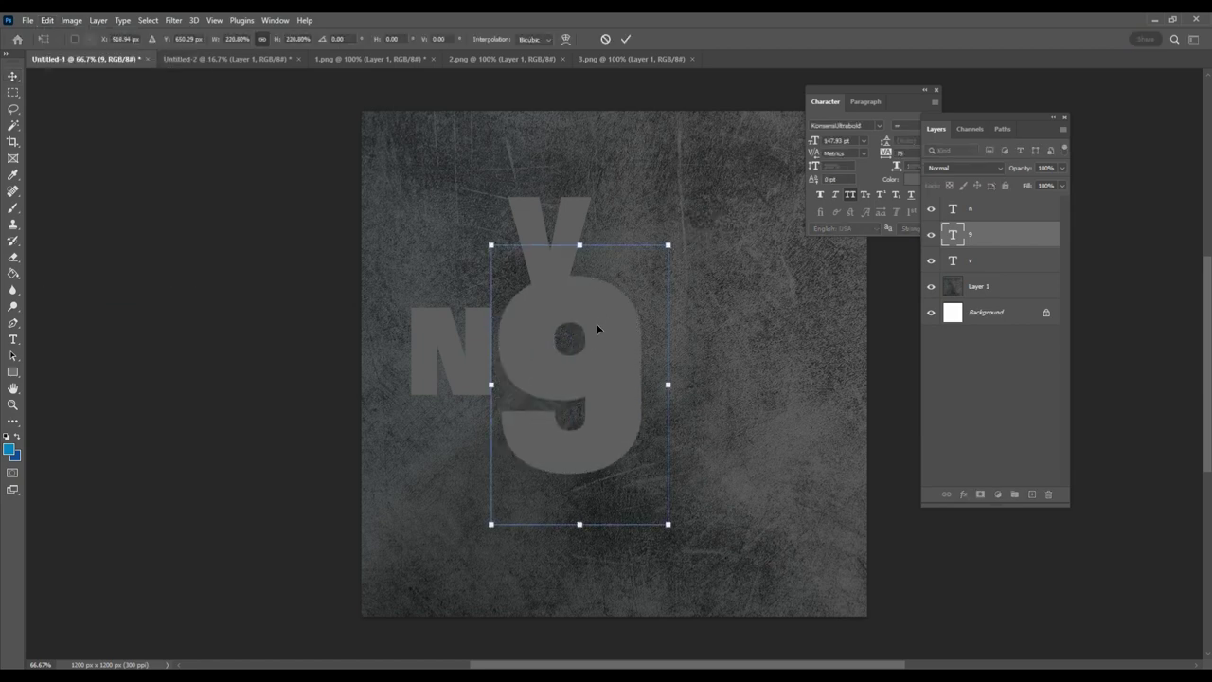
{"action": "key", "text": "Return"}
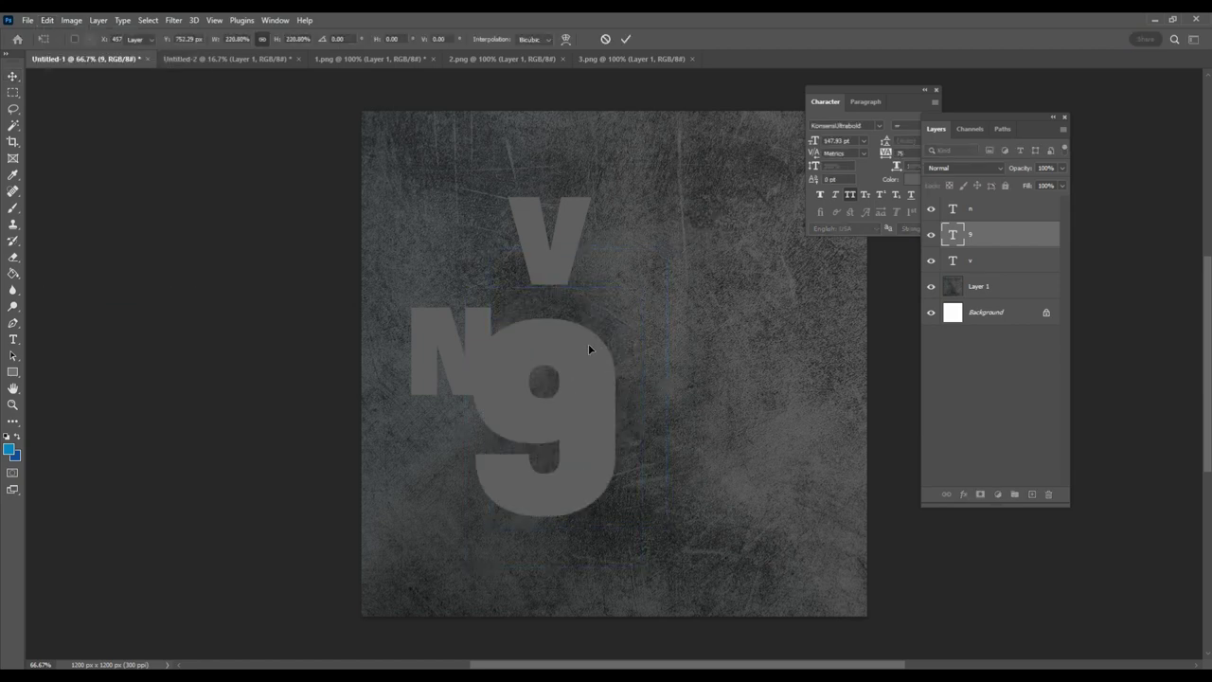
Step: Set the 9 to Century Gothic Bold
{"action": "key", "text": "t"}
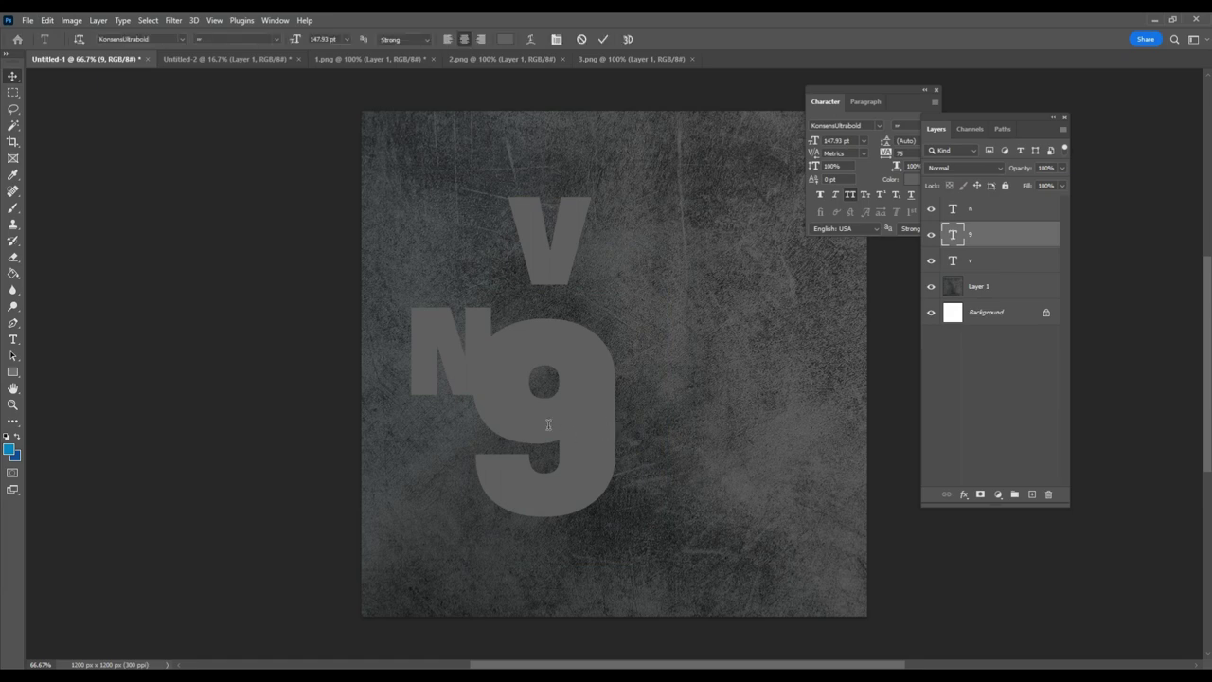
{"action": "double_click", "coordinate": [579, 408]}
{"action": "left_click", "coordinate": [161, 42]}
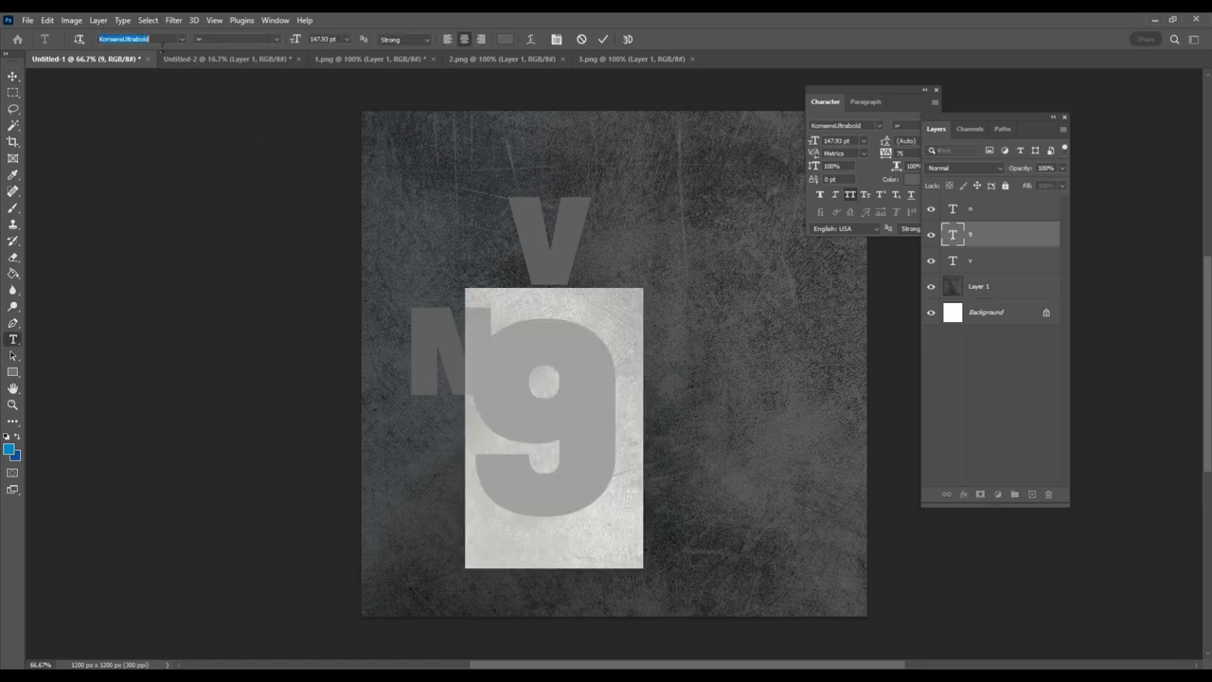
{"action": "type", "text": "centu"}
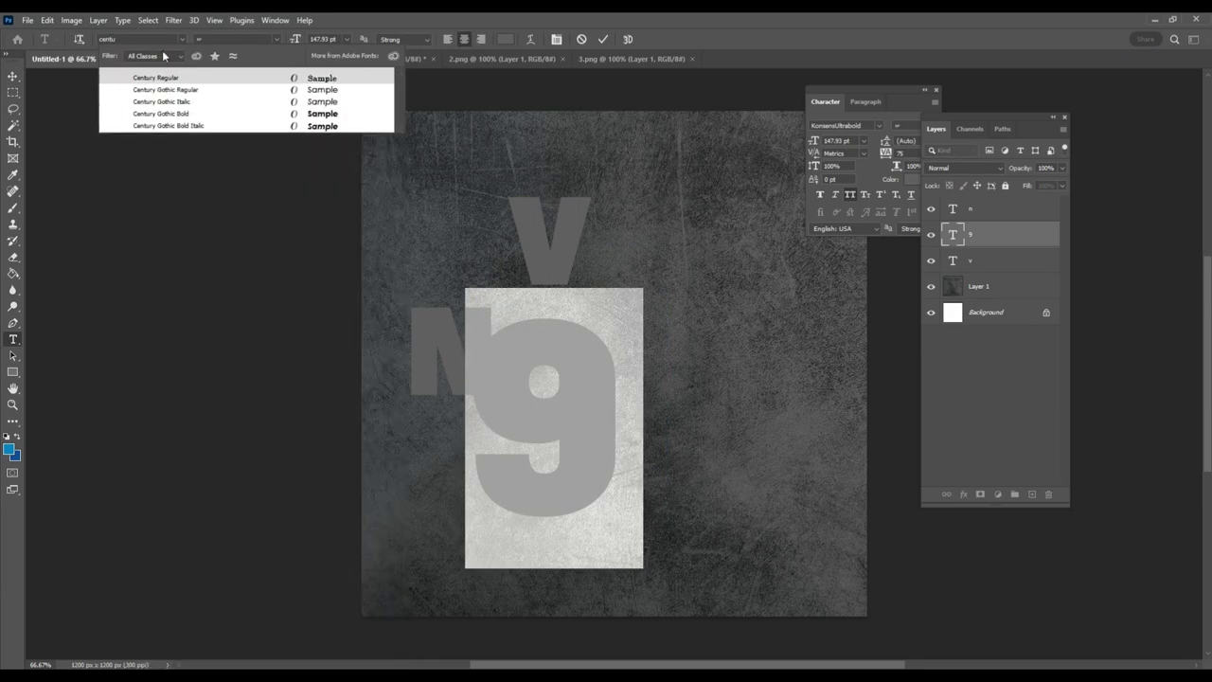
{"action": "key", "text": "Down"}
{"action": "key", "text": "Down"}
{"action": "key", "text": "Down"}
{"action": "key", "text": "Return"}
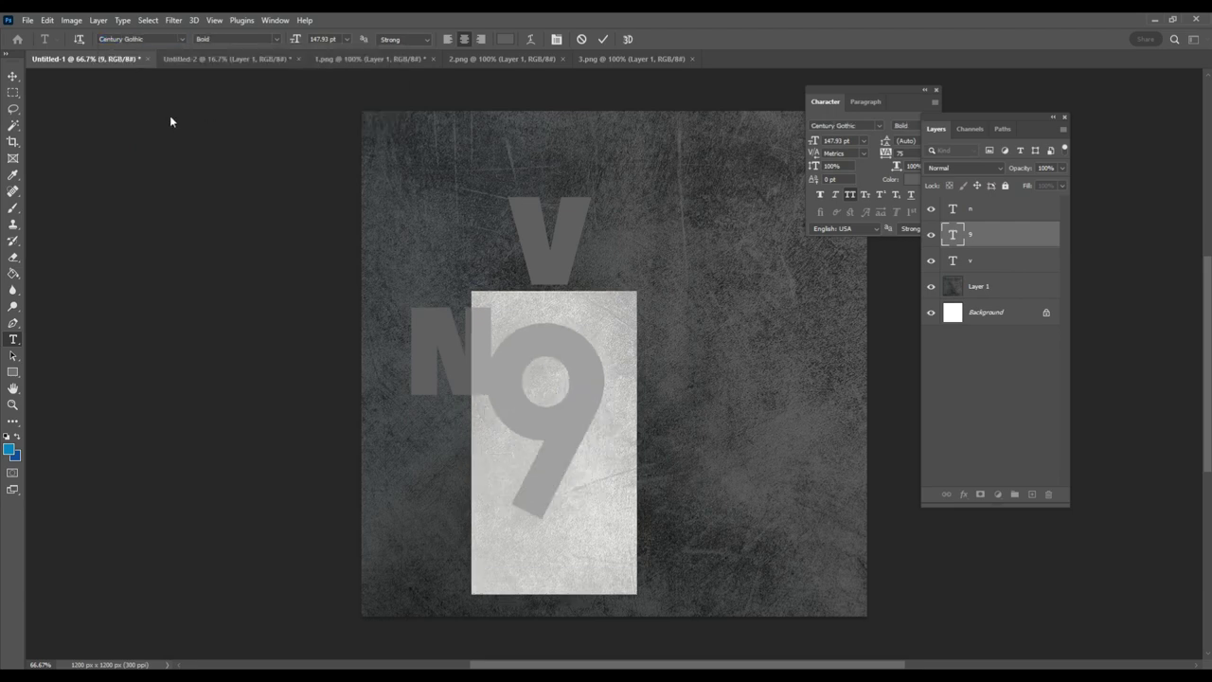
{"action": "left_click", "coordinate": [316, 278]}
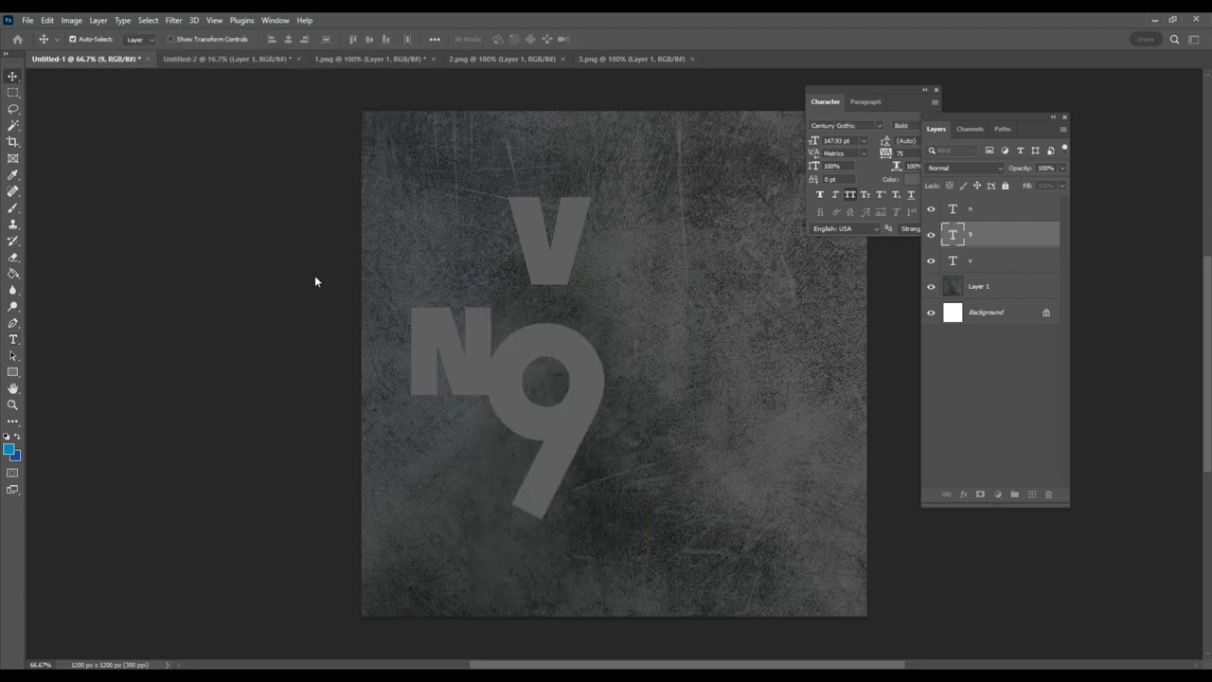
Step: Set the N to Century Gothic Bold
{"action": "left_click", "coordinate": [459, 348]}
{"action": "key", "text": "ctrl+a"}
{"action": "left_click", "coordinate": [142, 39]}
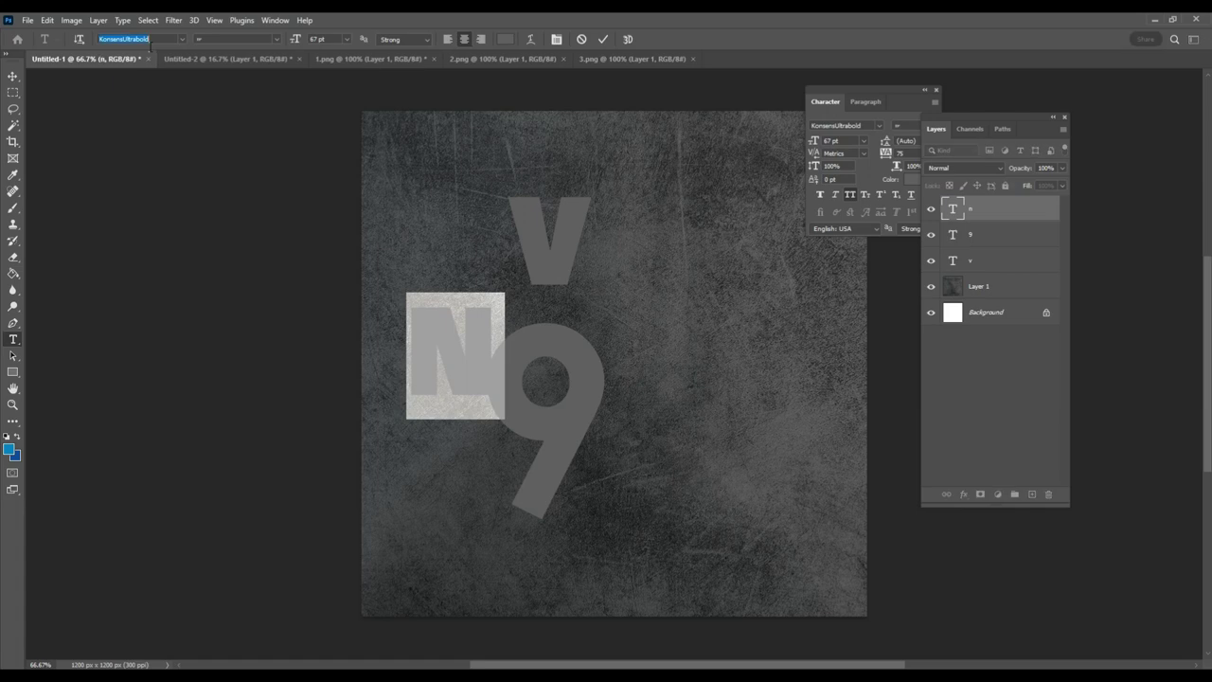
{"action": "type", "text": "cen"}
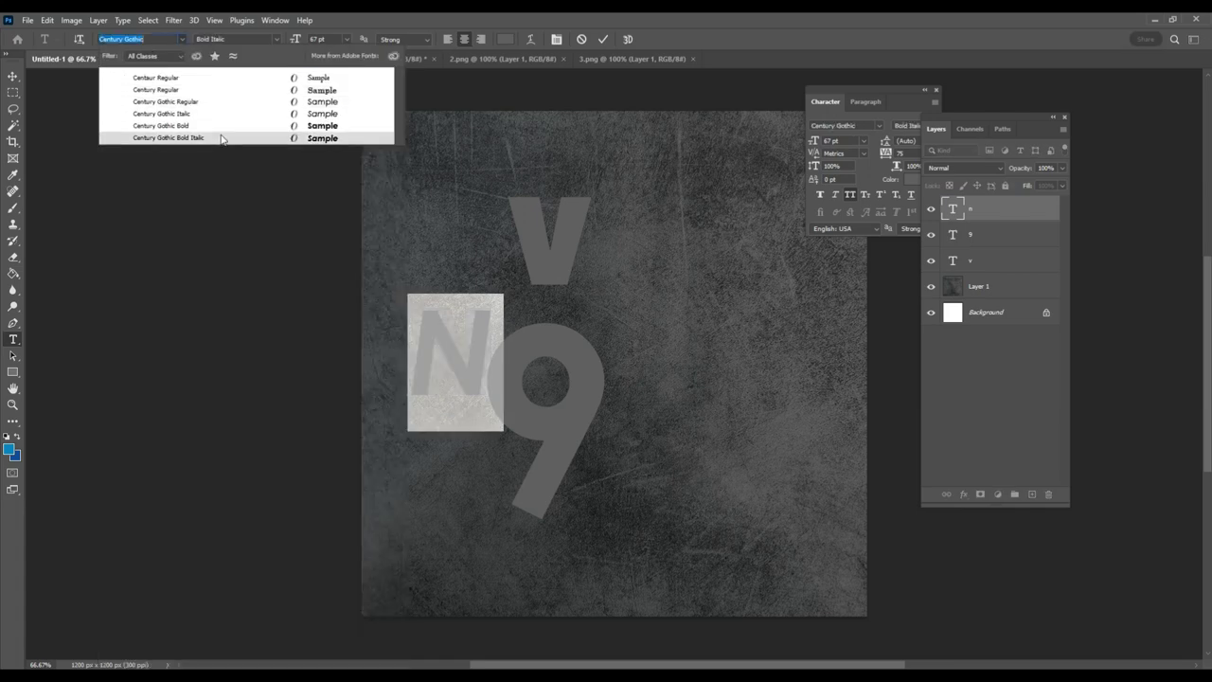
{"action": "left_click", "coordinate": [227, 126]}
{"action": "left_click", "coordinate": [12, 76]}
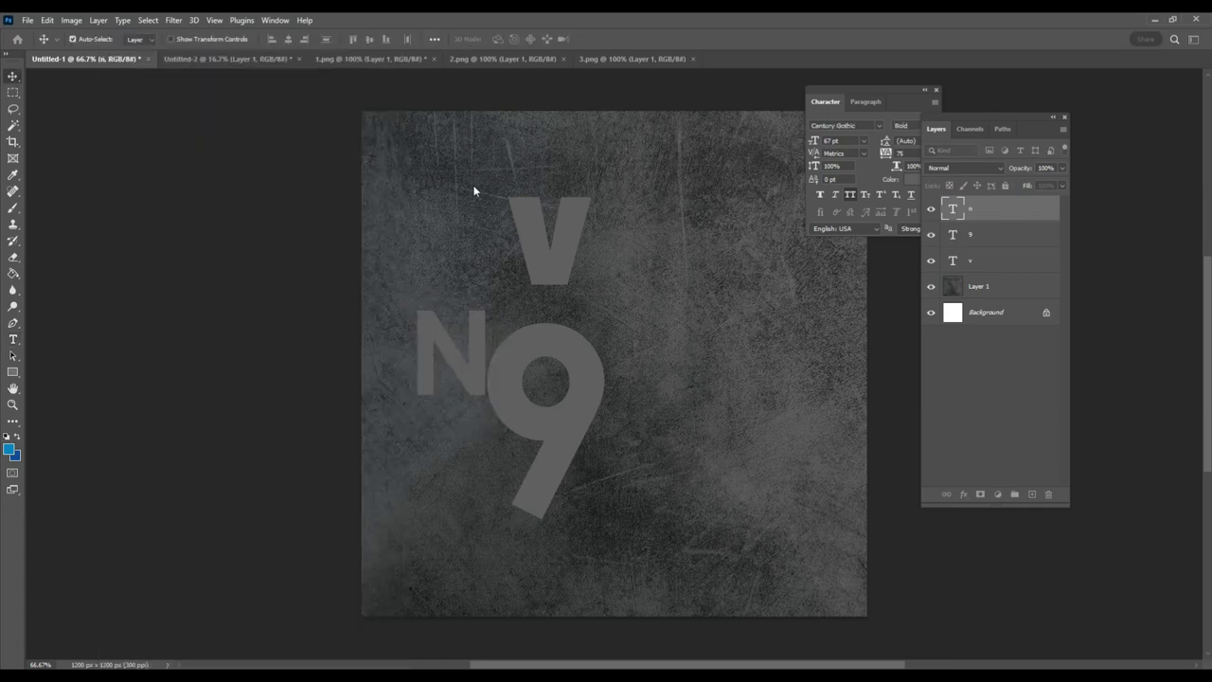
Step: Set the V to Century Gothic Bold
{"action": "left_click", "coordinate": [555, 240]}
{"action": "key", "text": "t"}
{"action": "double_click", "coordinate": [540, 244]}
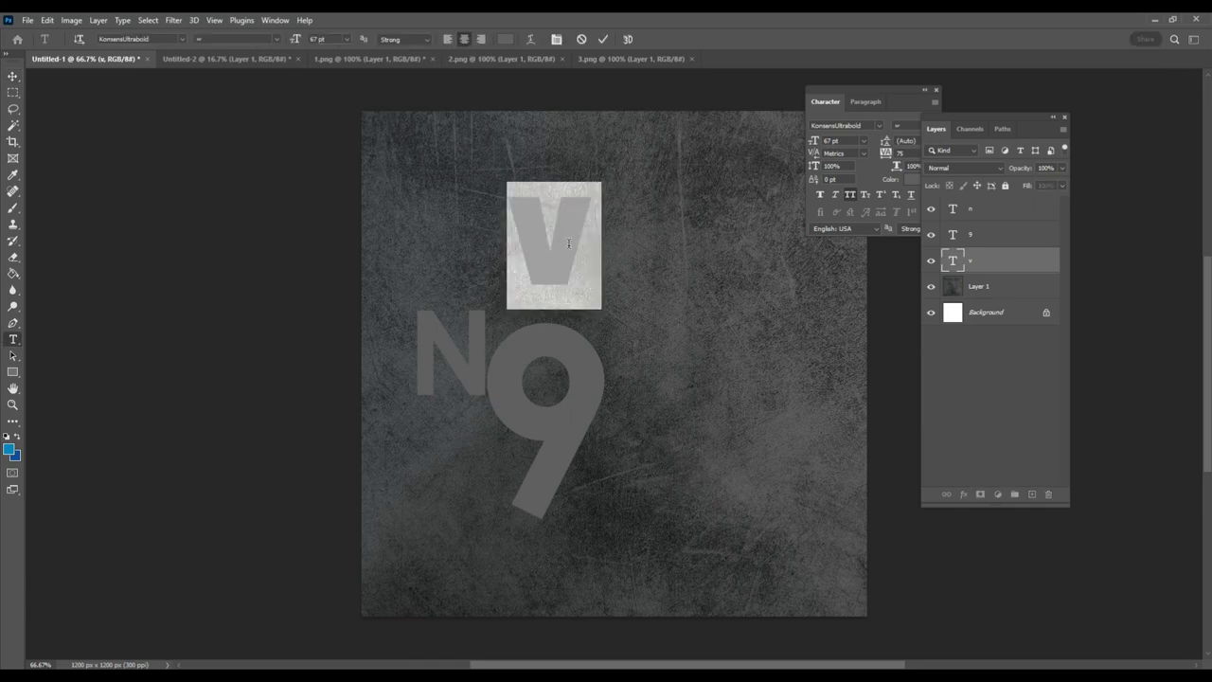
{"action": "left_click", "coordinate": [157, 41]}
{"action": "type", "text": "Century Gothic"}
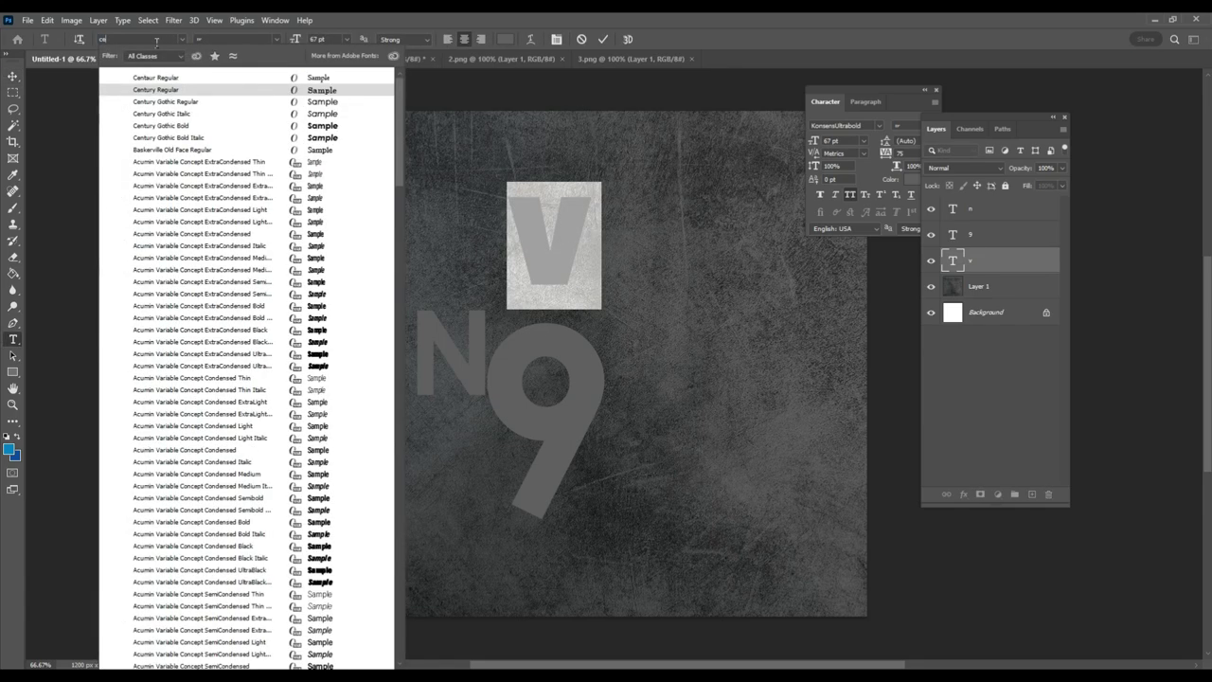
{"action": "left_click", "coordinate": [159, 131]}
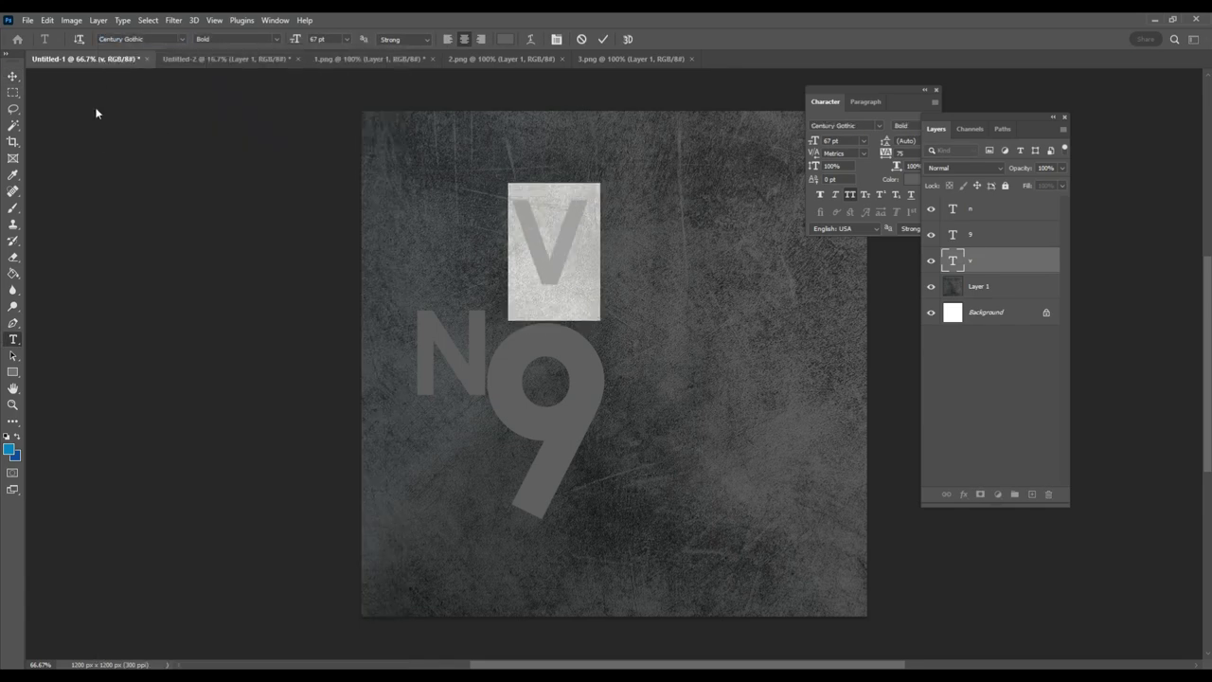
{"action": "left_click", "coordinate": [11, 78]}
Step: Push the 9 up against the N and fit the V snugly beside the 9's loop
{"action": "left_click_drag", "start_coordinate": [512, 354], "coordinate": [506, 329]}
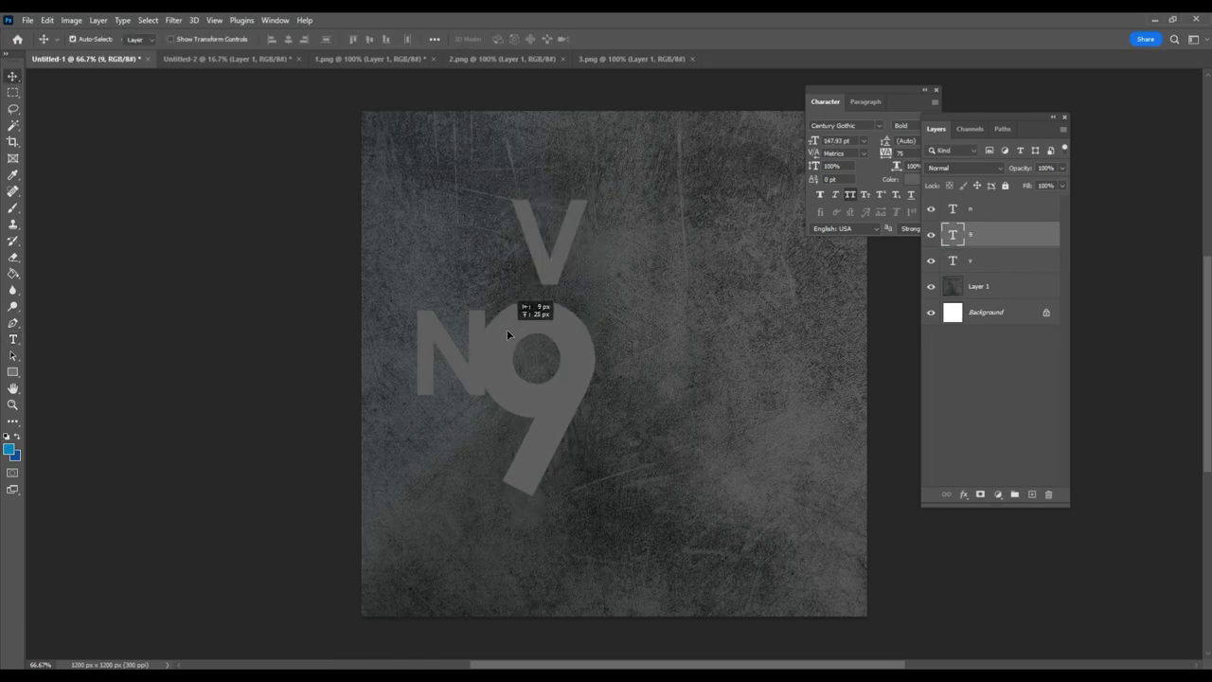
{"action": "mouse_move", "coordinate": [563, 253]}
{"action": "left_mouse_down"}
{"action": "mouse_move", "coordinate": [653, 356]}
{"action": "mouse_move", "coordinate": [620, 369]}
{"action": "left_mouse_up"}
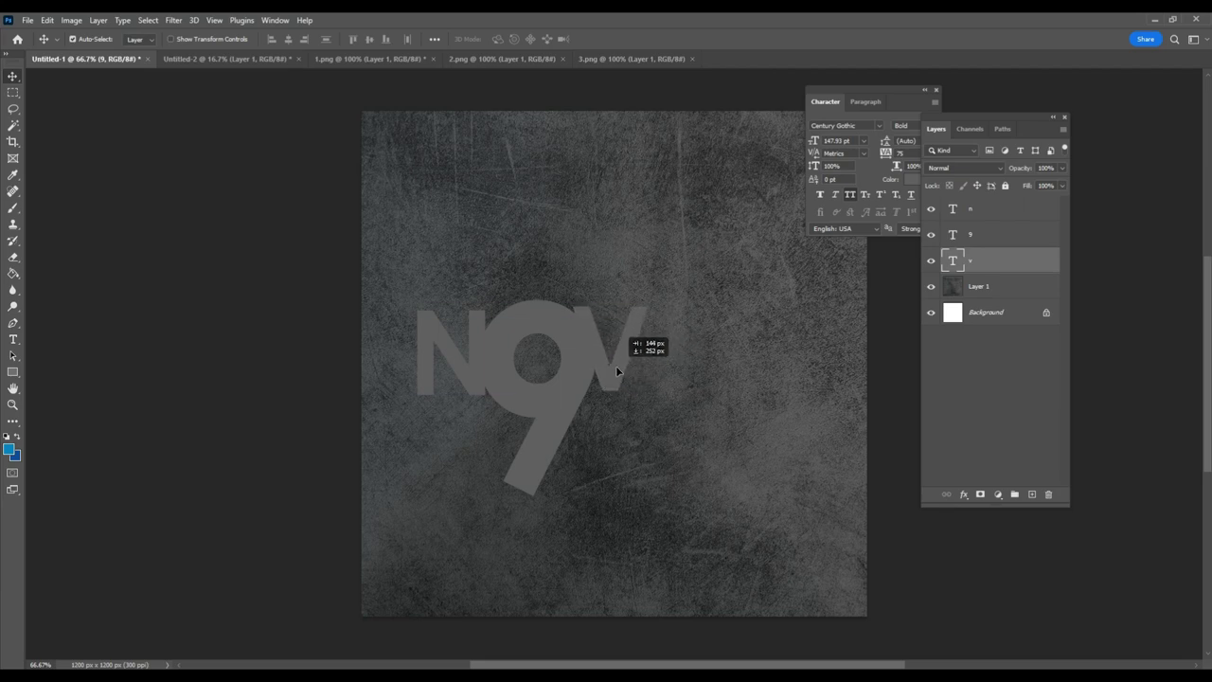
{"action": "left_click_drag", "start_coordinate": [620, 371], "coordinate": [566, 413]}
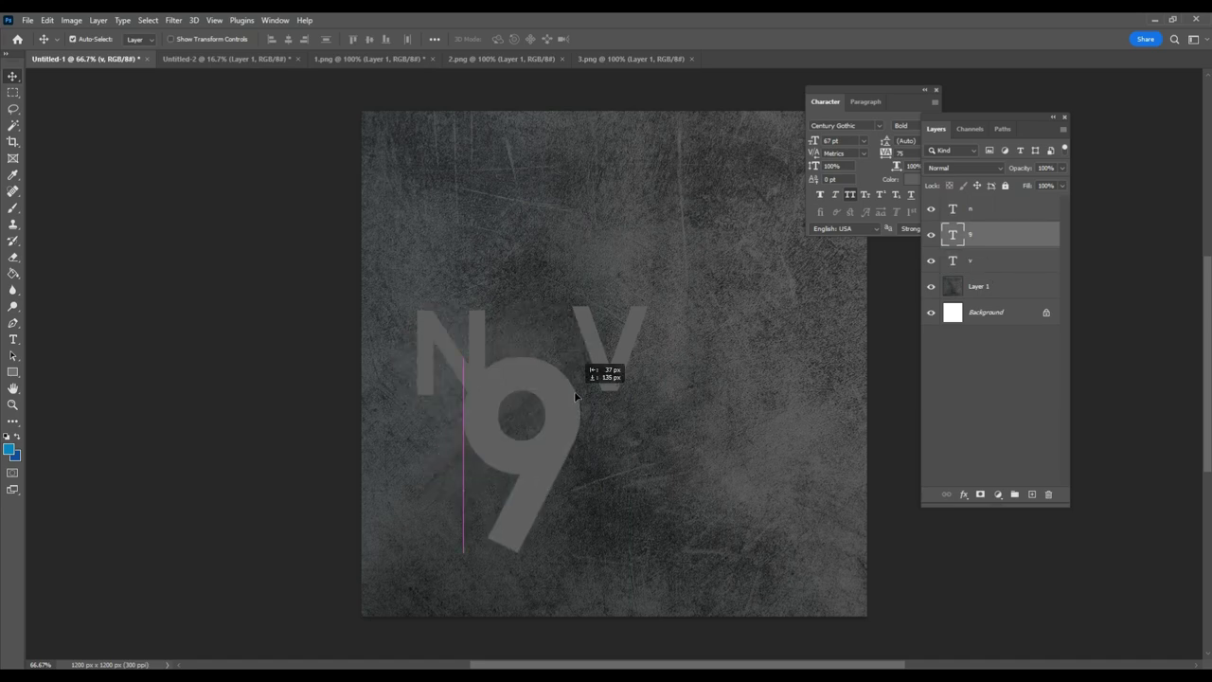
{"action": "left_click_drag", "start_coordinate": [587, 332], "coordinate": [620, 333]}
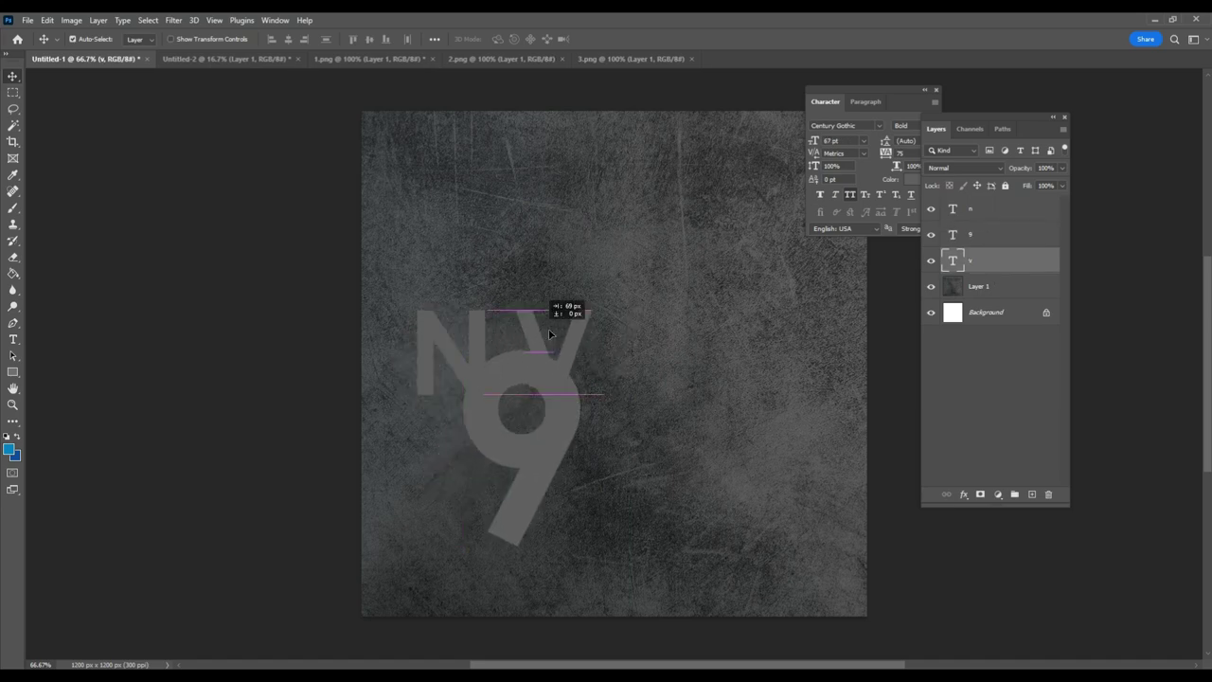
{"action": "left_click_drag", "start_coordinate": [514, 360], "coordinate": [515, 311]}
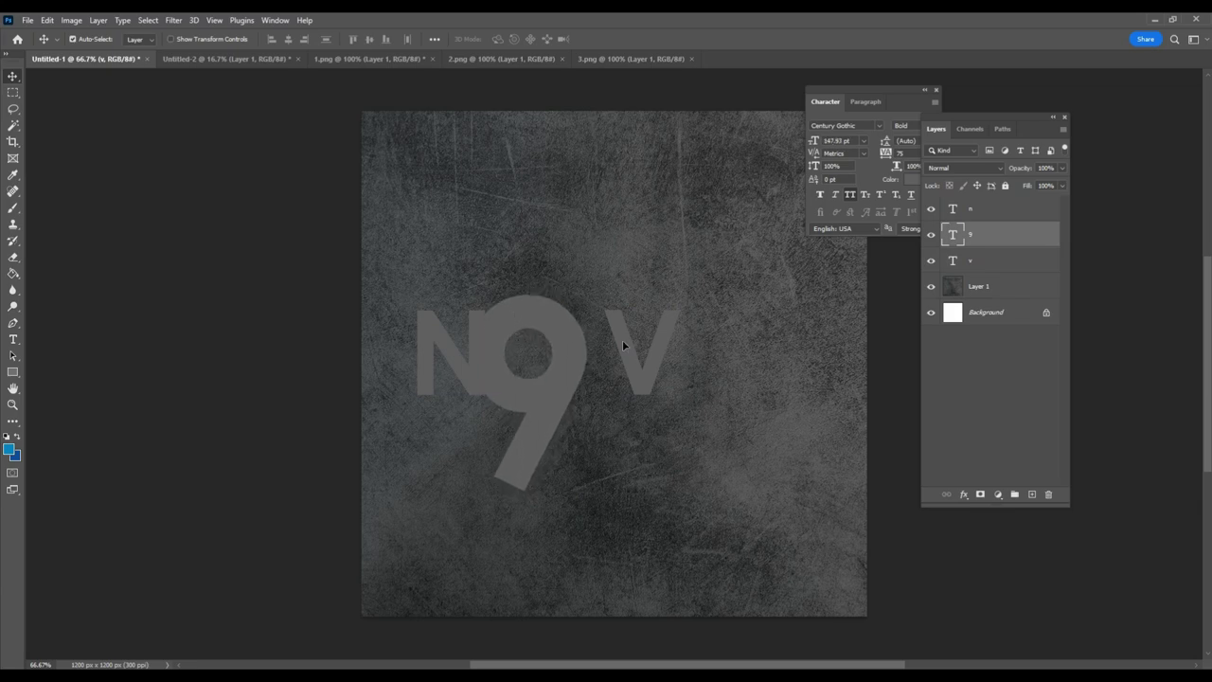
{"action": "left_click_drag", "start_coordinate": [624, 346], "coordinate": [594, 341]}
Step: Select all three letters, shift them right and scale them to about 137.5%, centred on the poster
{"action": "left_click", "coordinate": [464, 372], "text": "shift"}
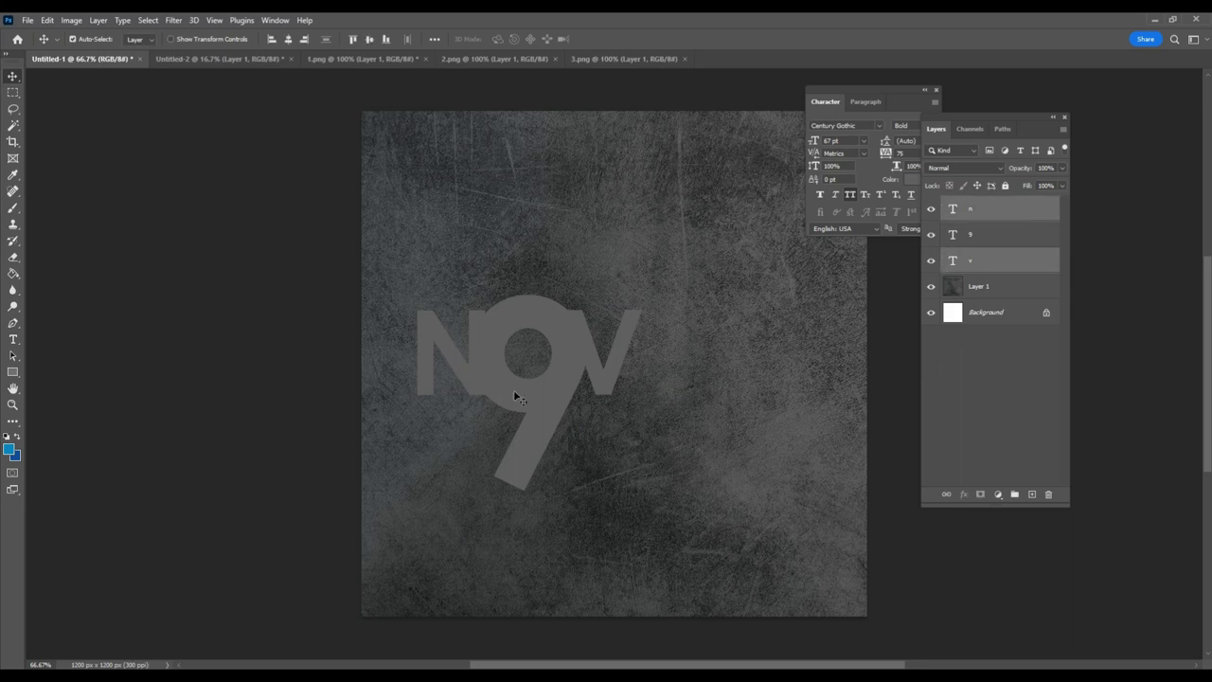
{"action": "left_click", "coordinate": [514, 397], "text": "shift"}
{"action": "left_click_drag", "start_coordinate": [545, 390], "coordinate": [614, 392]}
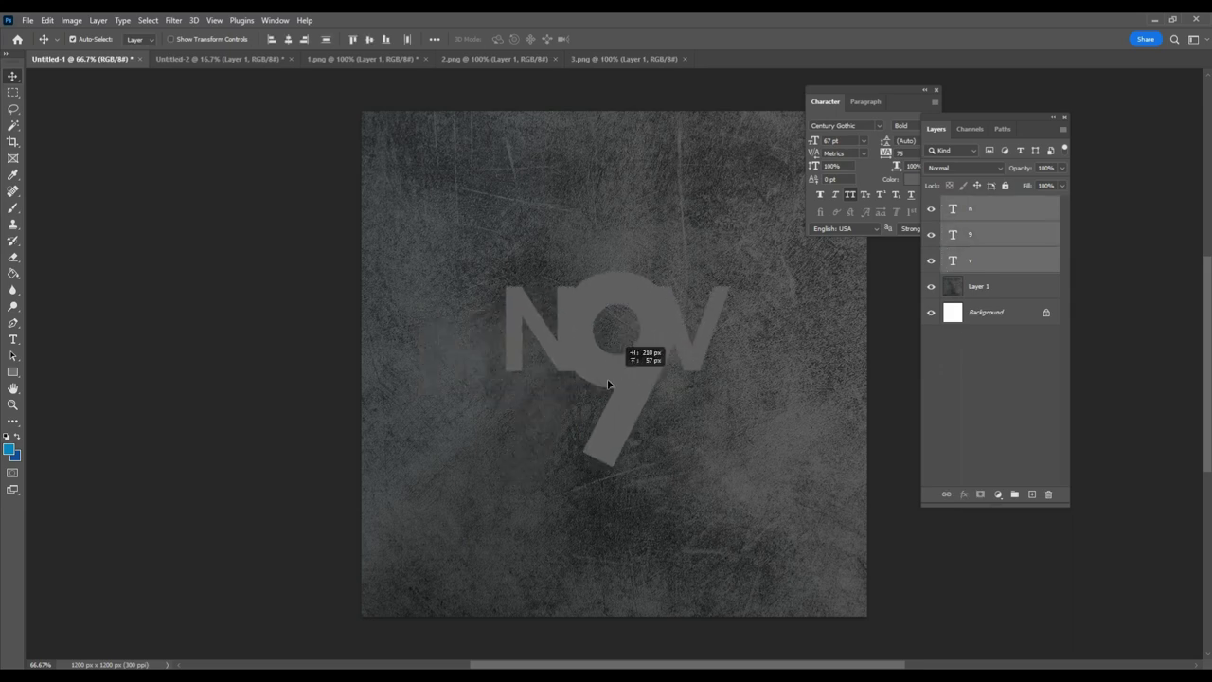
{"action": "left_click", "coordinate": [47, 20]}
{"action": "left_click", "coordinate": [134, 298]}
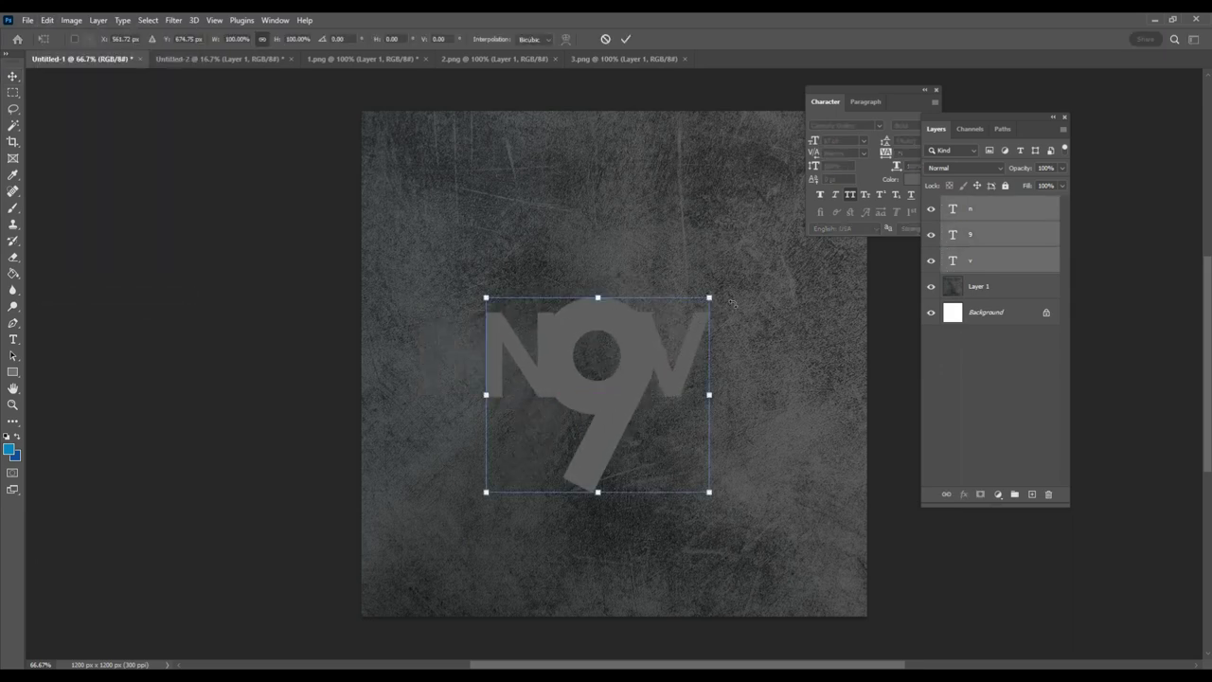
{"action": "left_click_drag", "start_coordinate": [725, 297], "coordinate": [759, 322]}
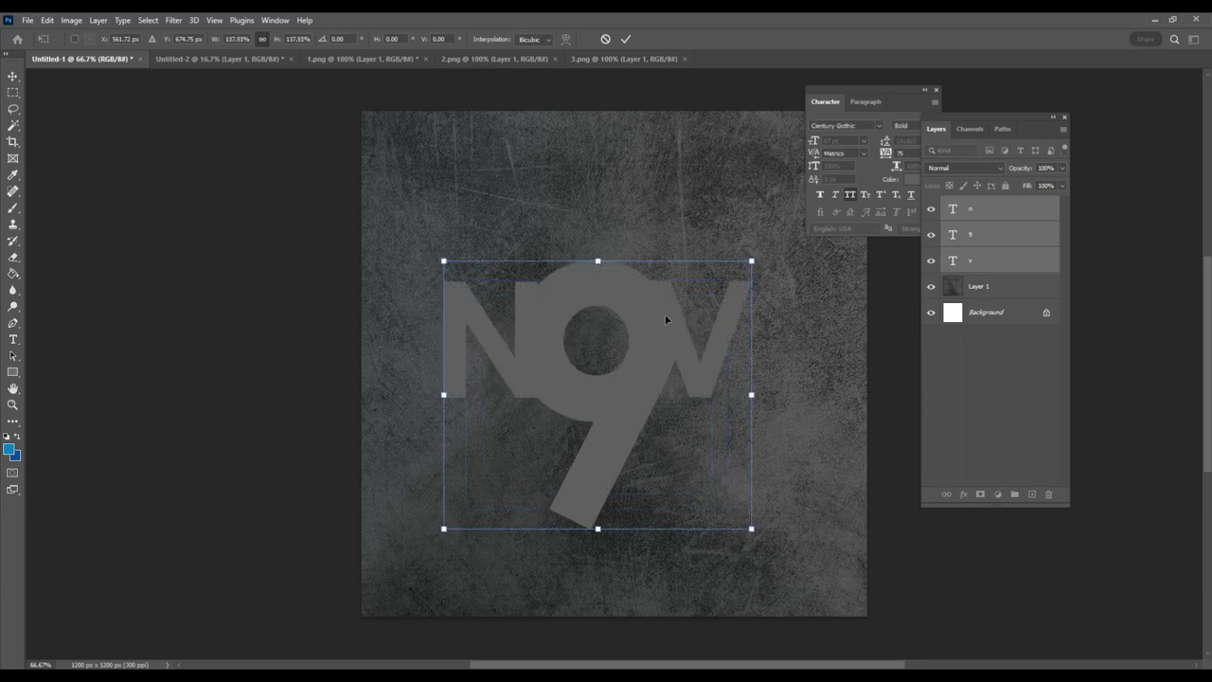
{"action": "left_click_drag", "start_coordinate": [665, 319], "coordinate": [666, 305]}
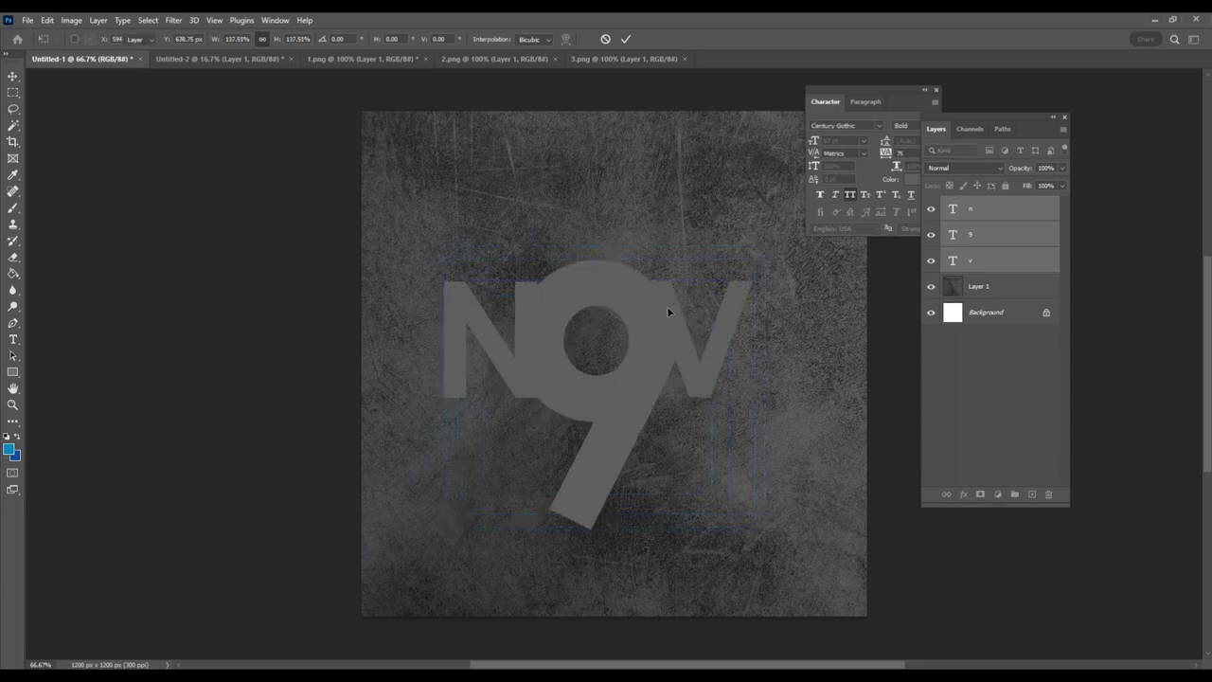
{"action": "left_click", "coordinate": [972, 379]}
Step: Select the v layer and add a light grey Color Overlay in its Blending Options
{"action": "left_click", "coordinate": [1013, 264]}
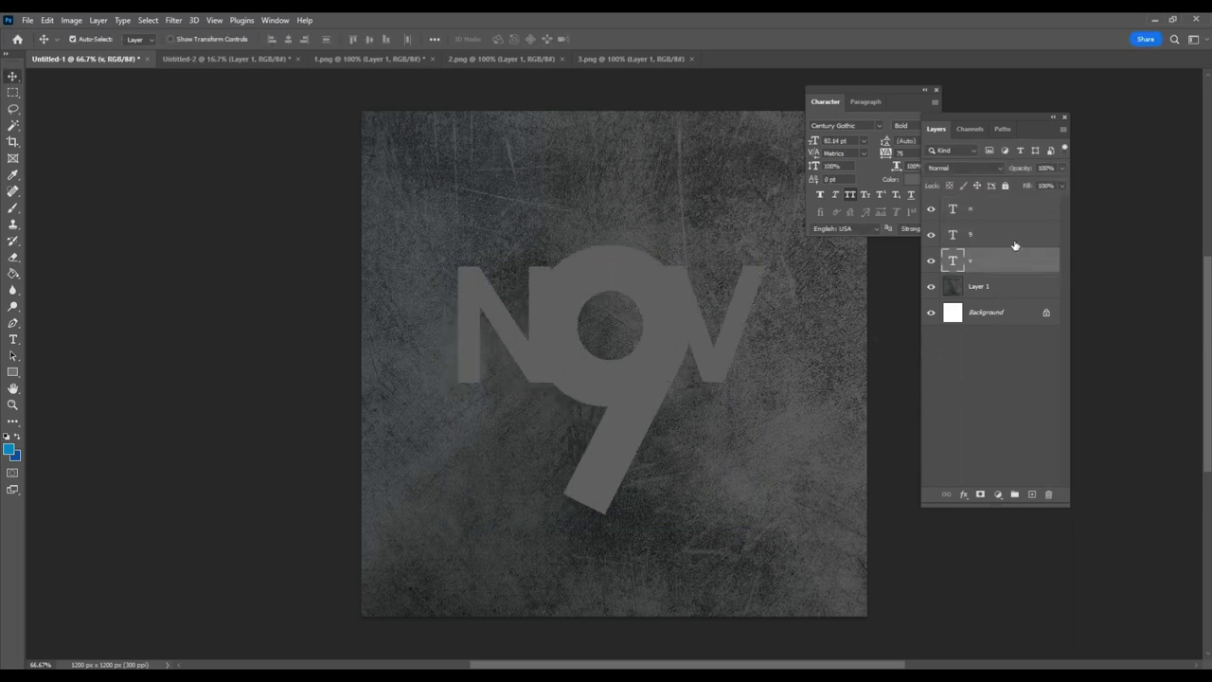
{"action": "left_click", "coordinate": [995, 208], "text": "ctrl"}
{"action": "left_click", "coordinate": [820, 194]}
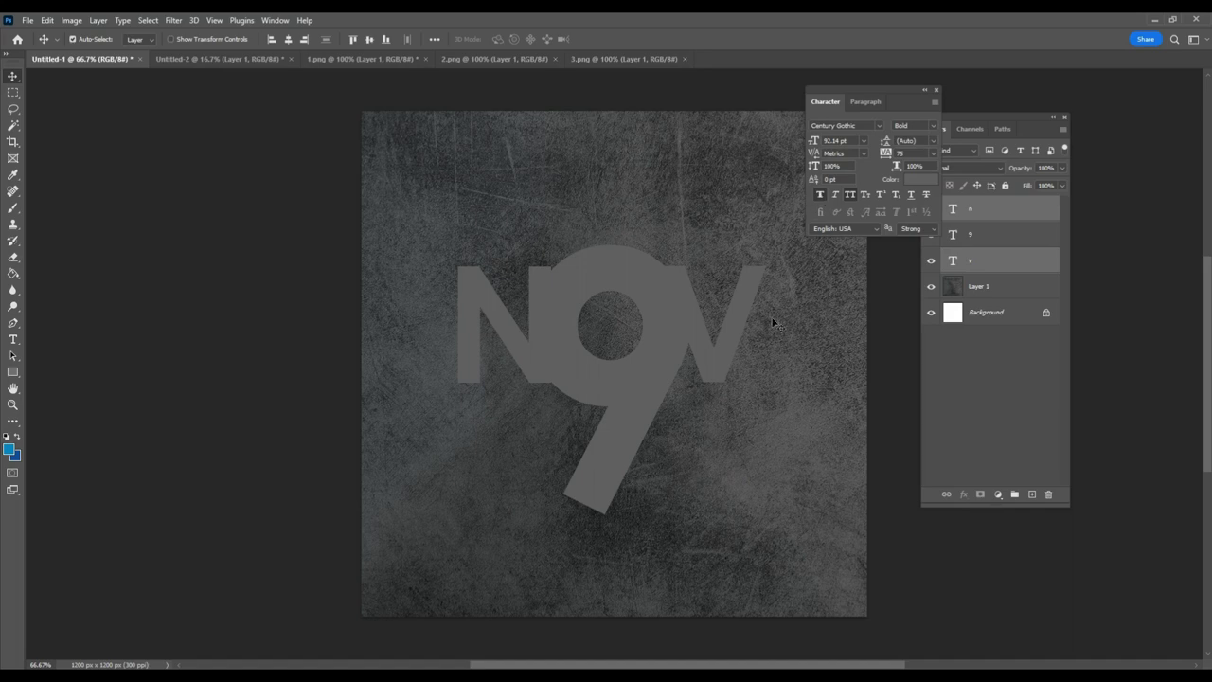
{"action": "left_click", "coordinate": [965, 503]}
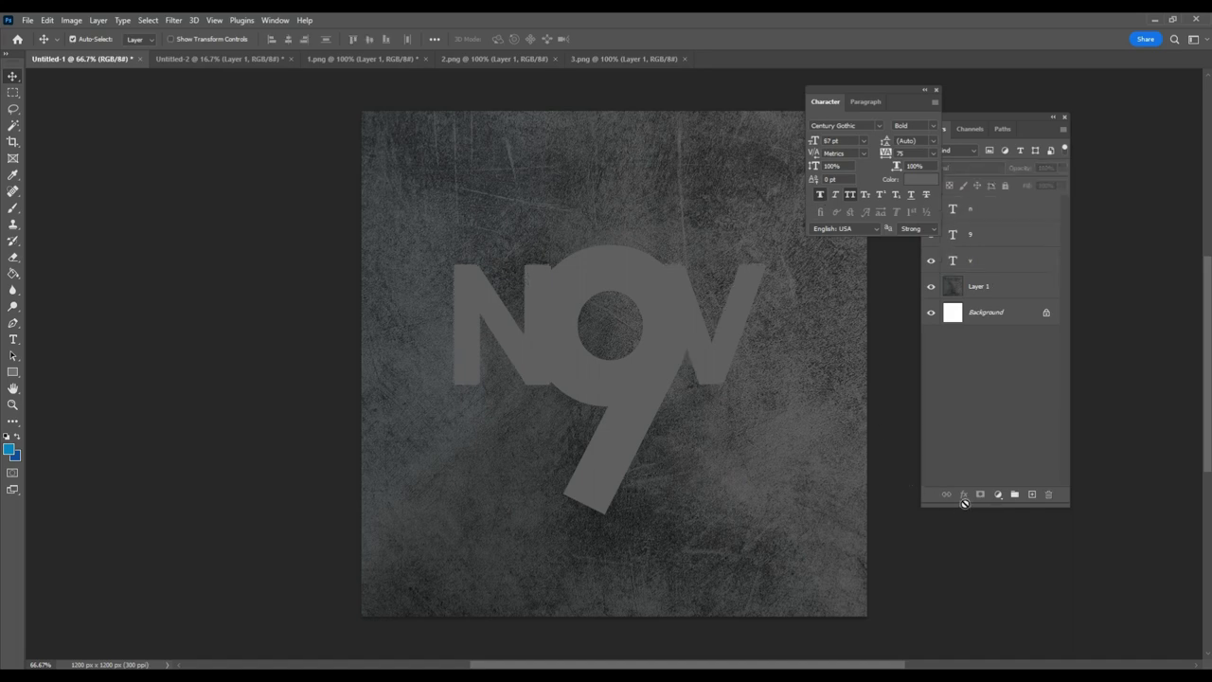
{"action": "left_click", "coordinate": [653, 383]}
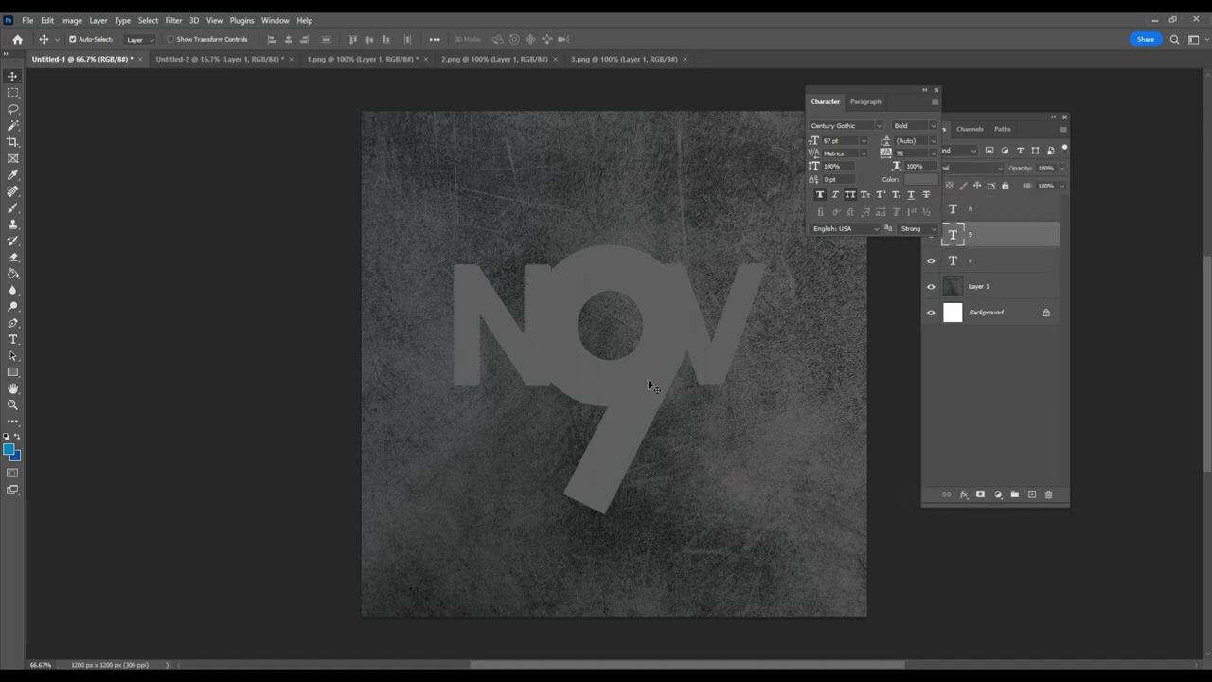
{"action": "left_click", "coordinate": [996, 263]}
{"action": "right_click", "coordinate": [1019, 263]}
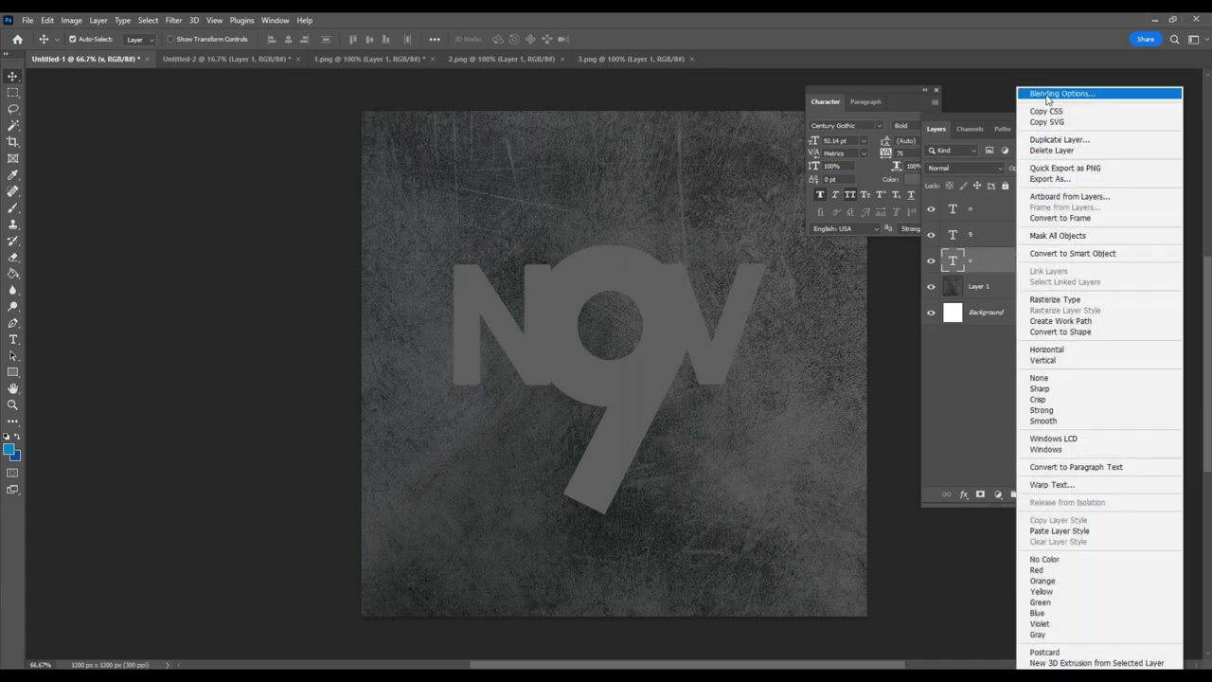
{"action": "left_click", "coordinate": [903, 266]}
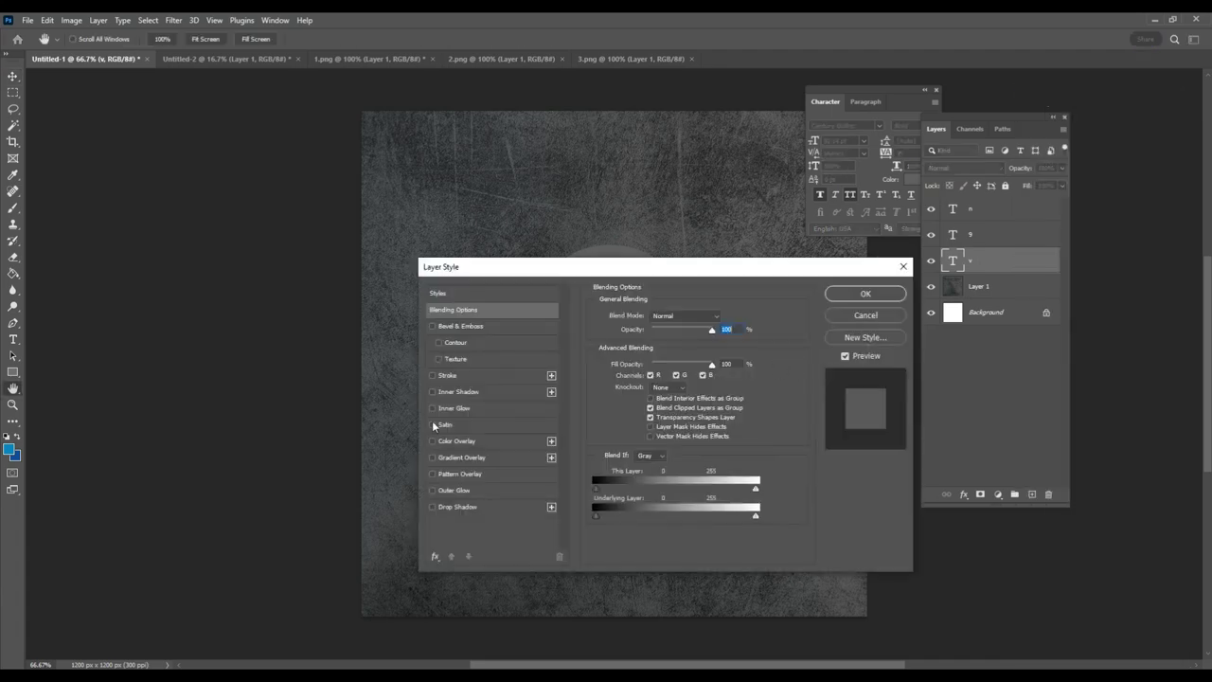
{"action": "left_click", "coordinate": [462, 442]}
{"action": "left_click", "coordinate": [735, 318]}
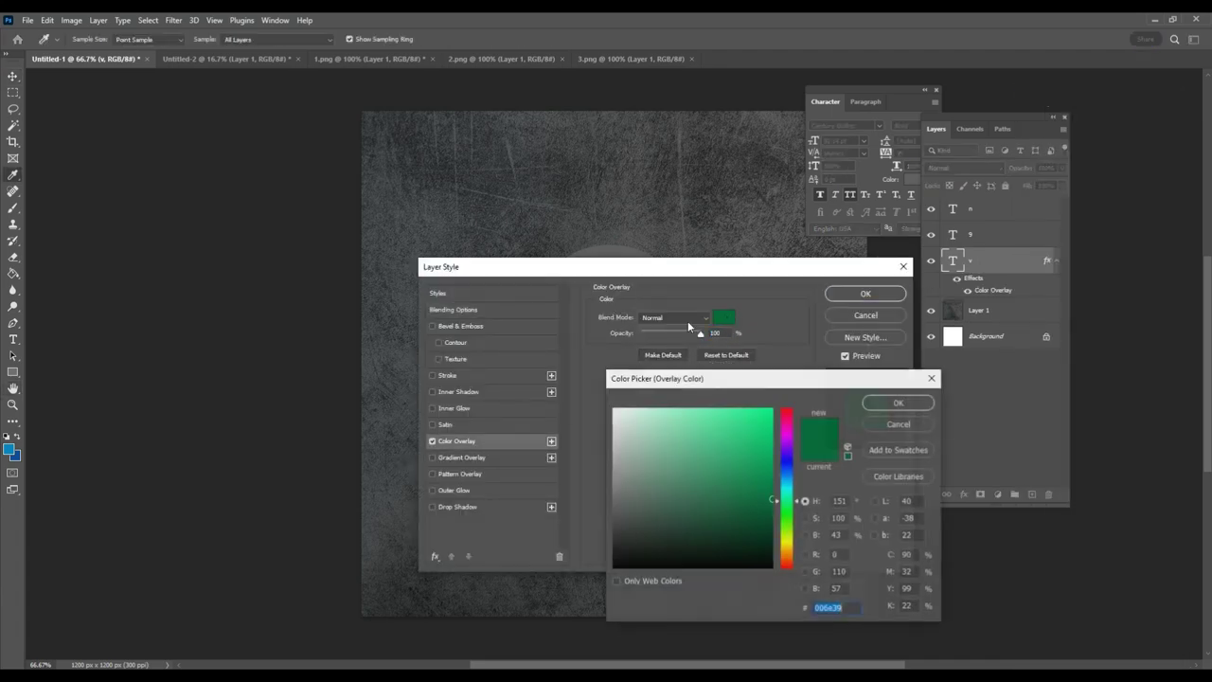
{"action": "left_click", "coordinate": [613, 417]}
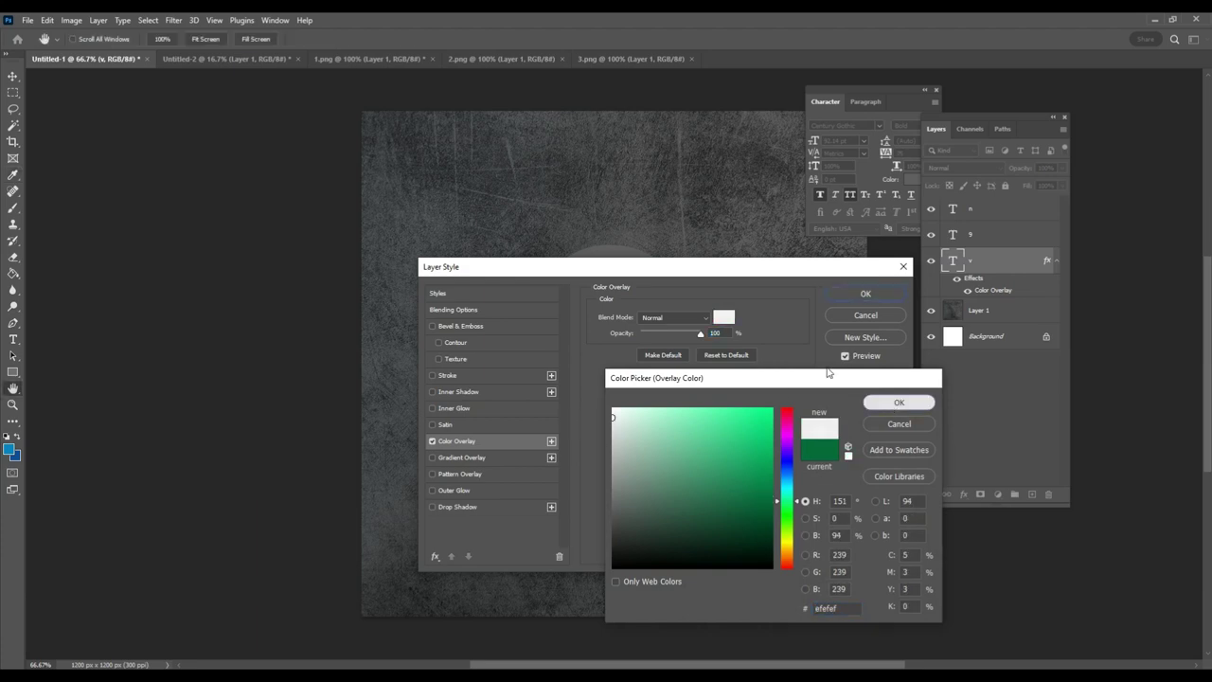
{"action": "left_click", "coordinate": [896, 402]}
Step: Refine the V's overlay colour to #e2e2e2, apply it, and copy the layer style
{"action": "left_click_drag", "start_coordinate": [743, 268], "coordinate": [678, 423]}
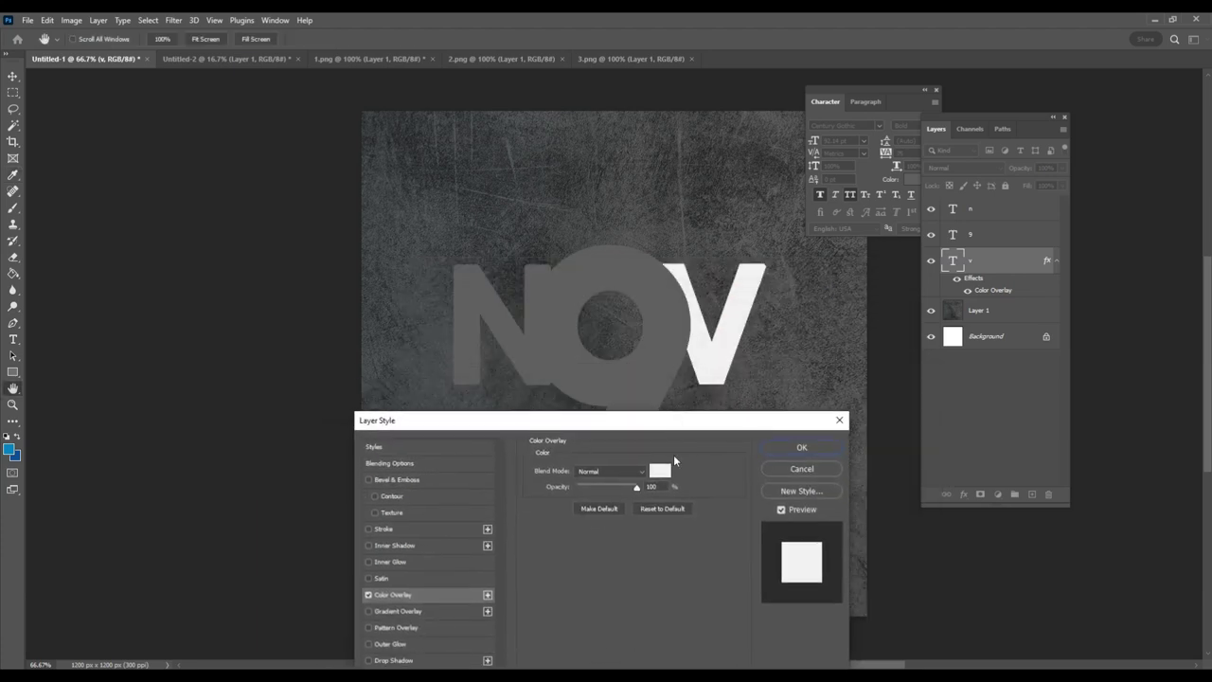
{"action": "left_click", "coordinate": [660, 470]}
{"action": "left_click", "coordinate": [612, 434]}
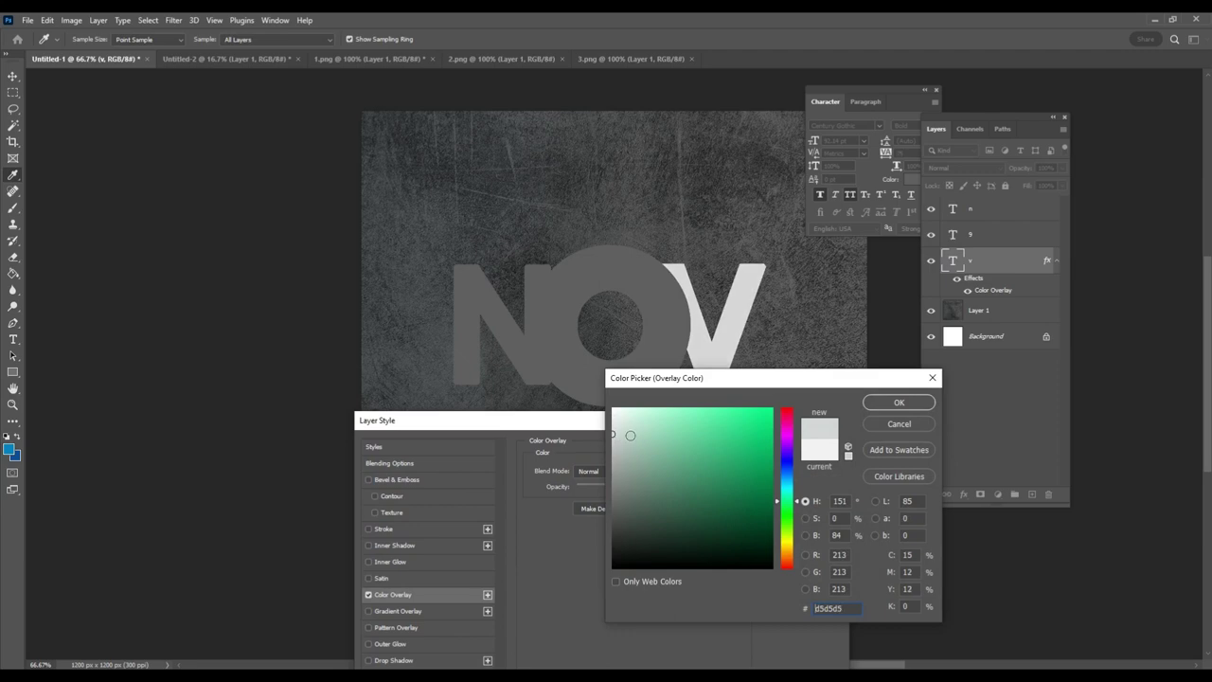
{"action": "left_click", "coordinate": [613, 426]}
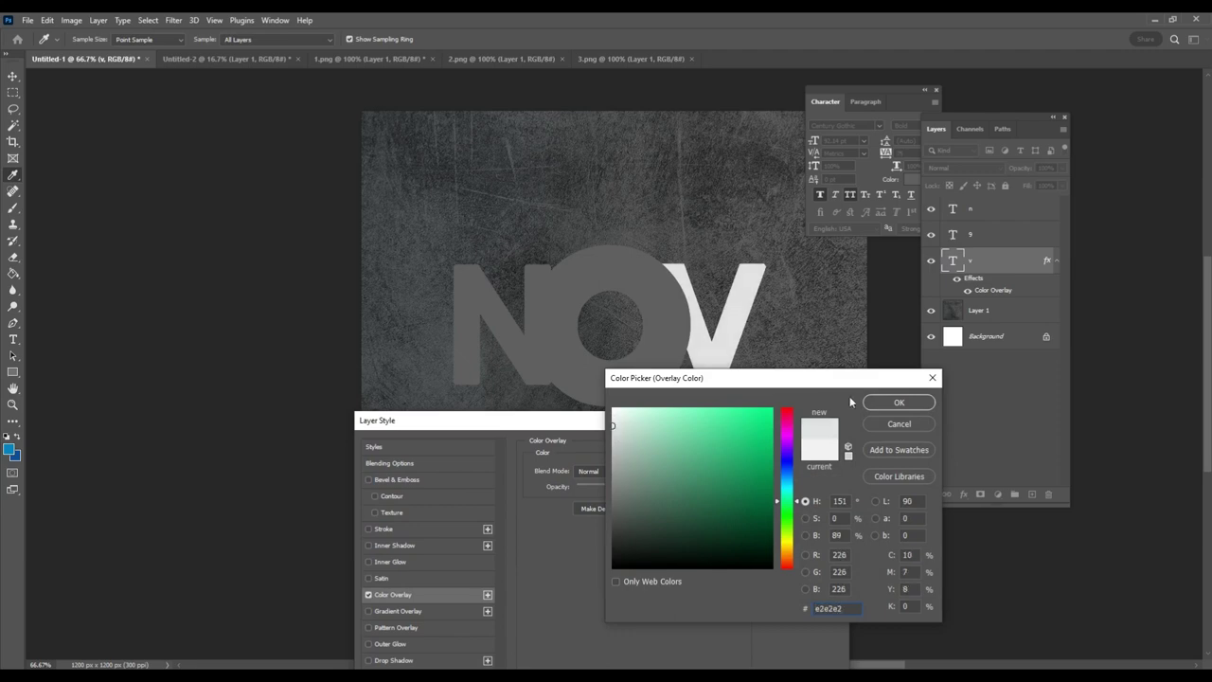
{"action": "left_click", "coordinate": [899, 402]}
{"action": "left_click", "coordinate": [802, 447]}
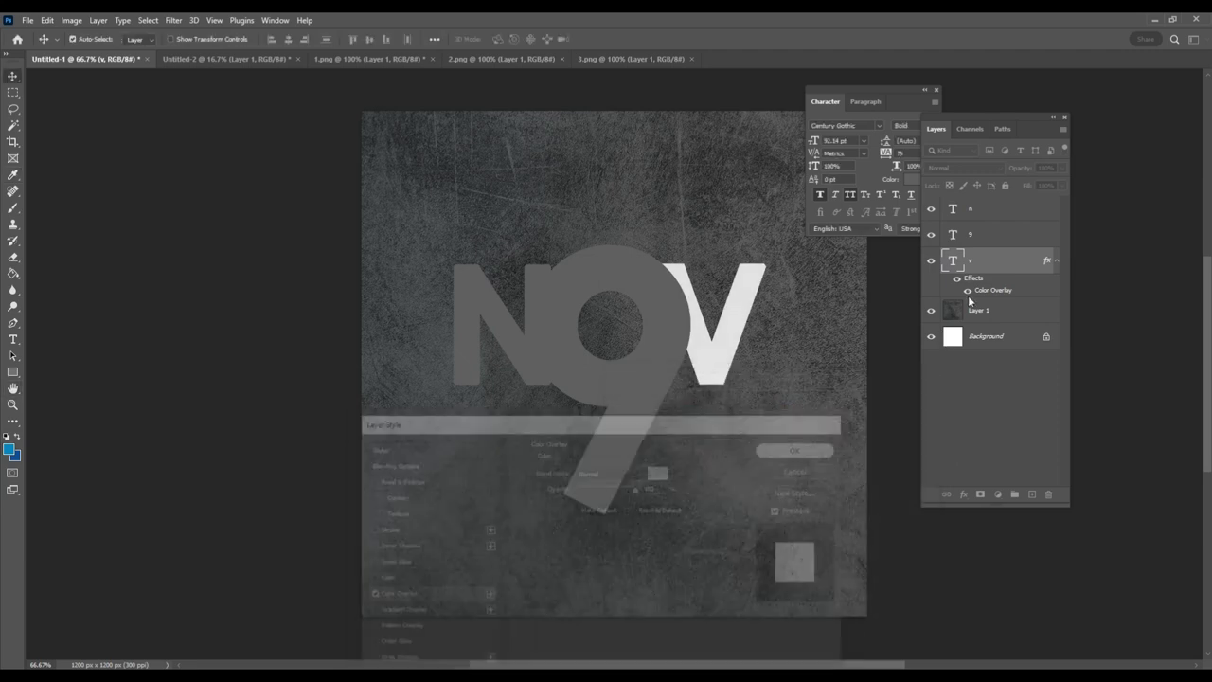
{"action": "right_click", "coordinate": [1007, 251]}
{"action": "left_click", "coordinate": [1047, 515]}
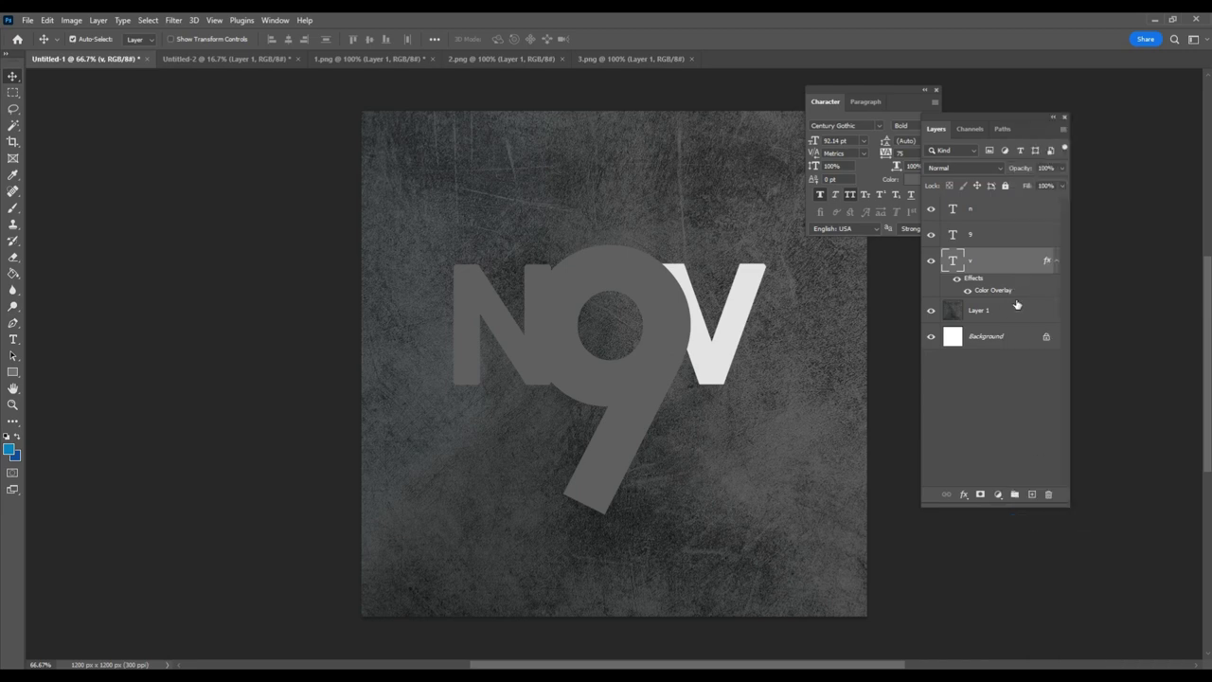
Step: Paste the V's grey overlay style onto the n and 9 layers
{"action": "left_click", "coordinate": [1007, 239]}
{"action": "left_click", "coordinate": [1010, 210], "text": "ctrl"}
{"action": "right_click", "coordinate": [1005, 208]}
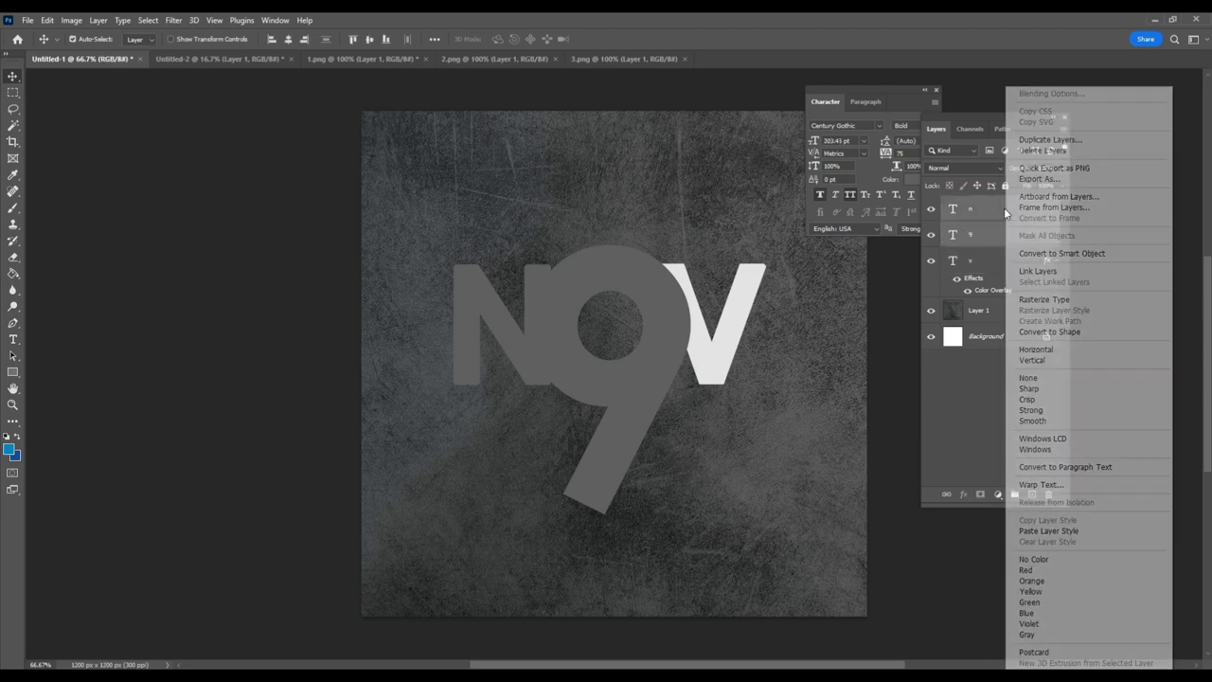
{"action": "left_click", "coordinate": [1048, 530]}
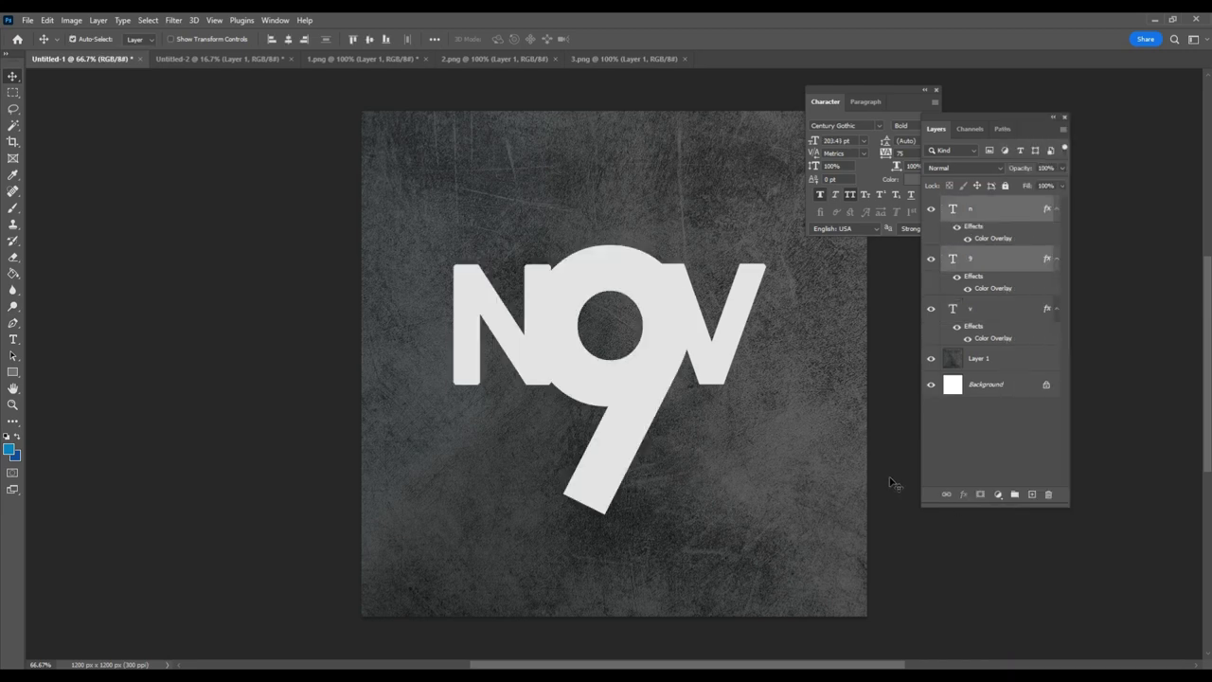
Step: Nudge all three letters slightly up, then reselect only the 9 layer
{"action": "left_click", "coordinate": [727, 314], "text": "ctrl+shift"}
{"action": "left_click_drag", "start_coordinate": [688, 317], "coordinate": [690, 307]}
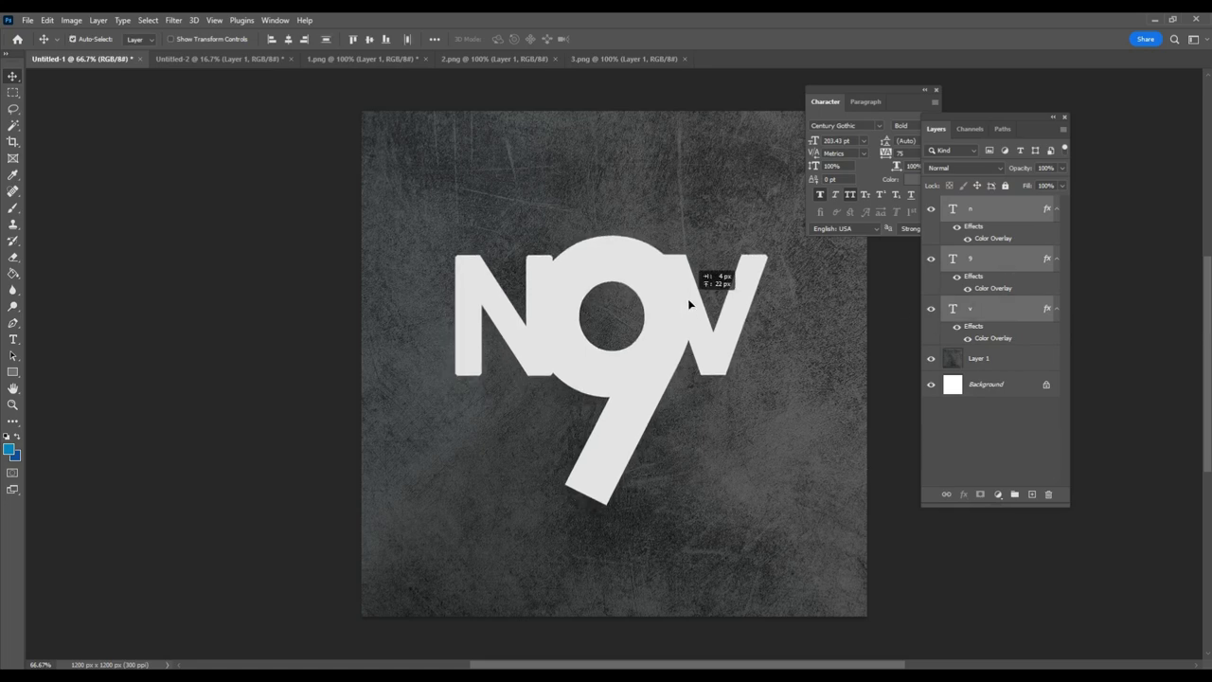
{"action": "left_click", "coordinate": [988, 449]}
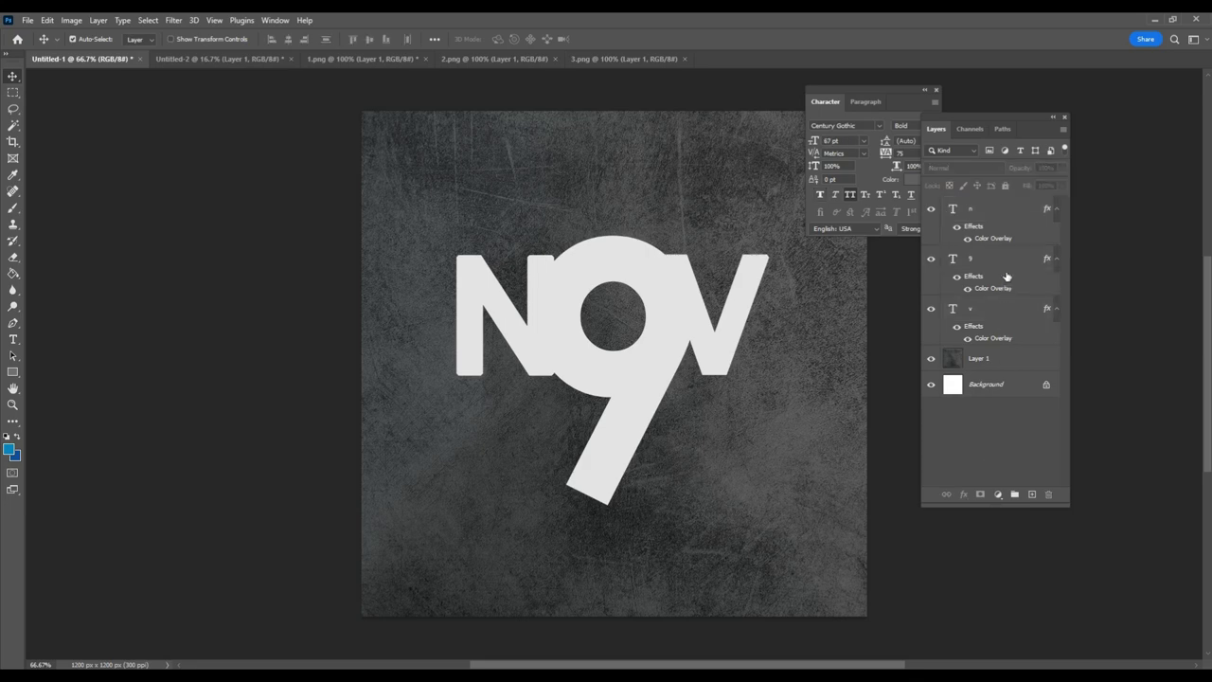
{"action": "left_click", "coordinate": [1007, 262]}
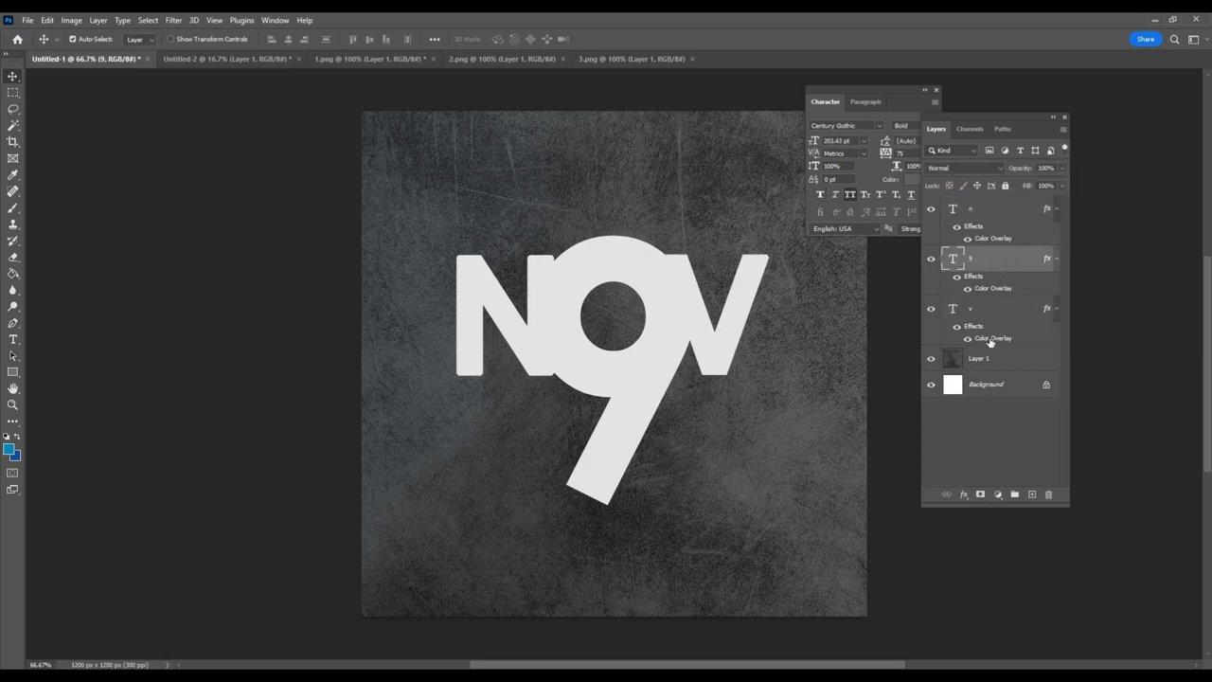
Step: Add a layer mask to the 9 and select a roughly 236 px circle over its loop
{"action": "left_click", "coordinate": [981, 494]}
{"action": "right_click", "coordinate": [12, 92]}
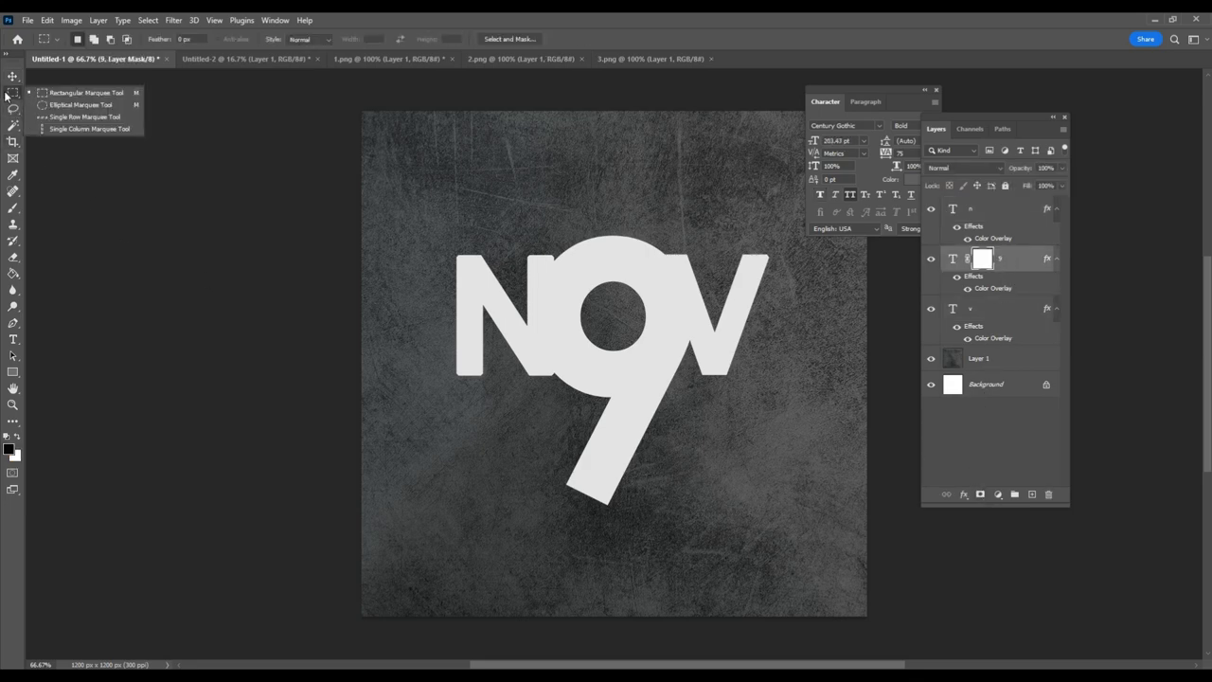
{"action": "left_click", "coordinate": [57, 116]}
{"action": "mouse_move", "coordinate": [617, 341]}
{"action": "left_mouse_down"}
{"action": "mouse_move", "coordinate": [658, 349]}
{"action": "mouse_move", "coordinate": [649, 342]}
{"action": "left_mouse_up"}
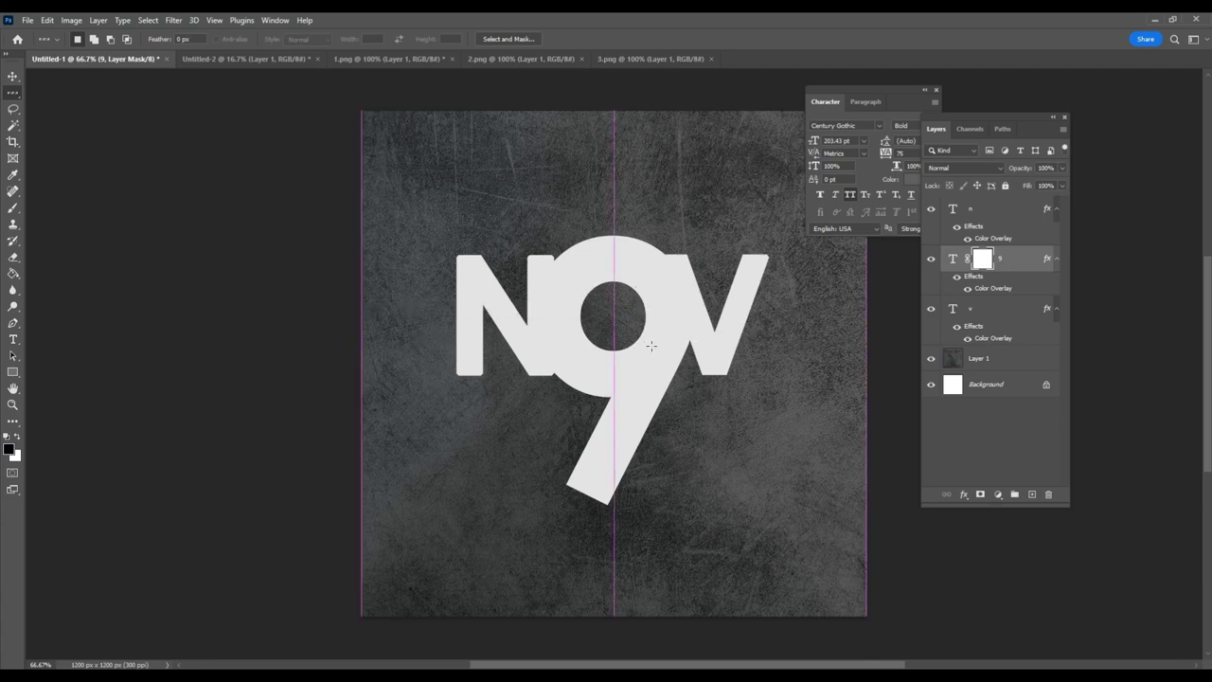
{"action": "right_click", "coordinate": [12, 92]}
{"action": "left_click", "coordinate": [57, 104]}
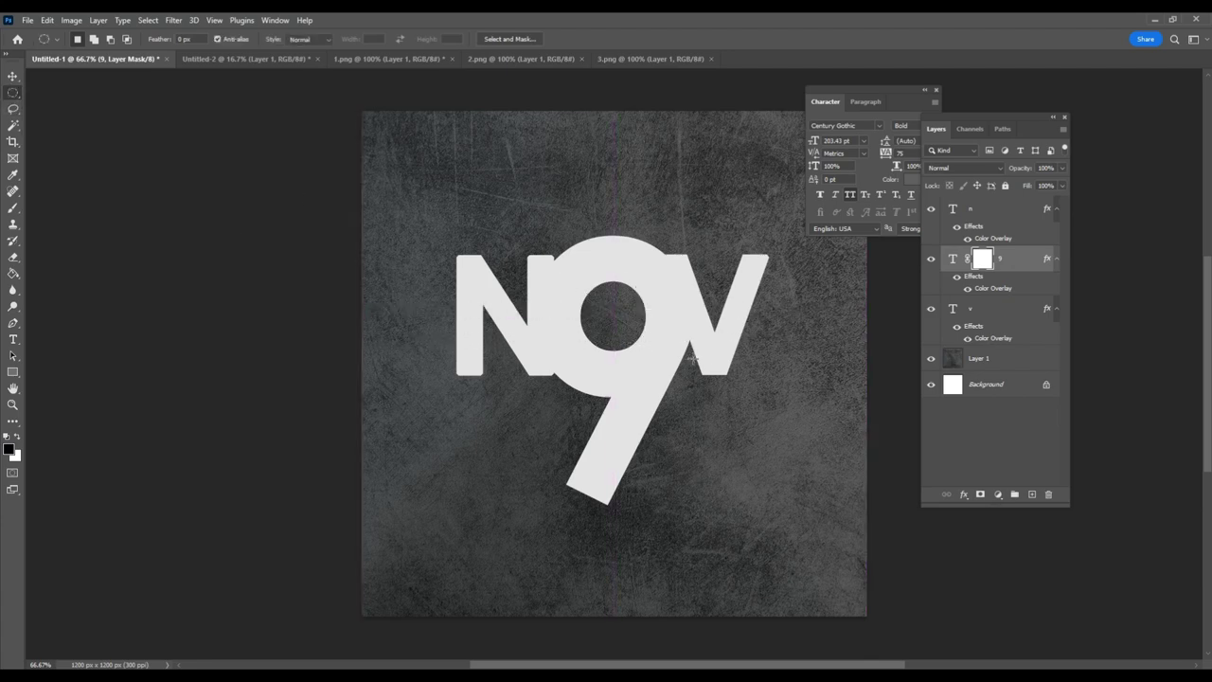
{"action": "left_click_drag", "start_coordinate": [566, 271], "coordinate": [679, 380]}
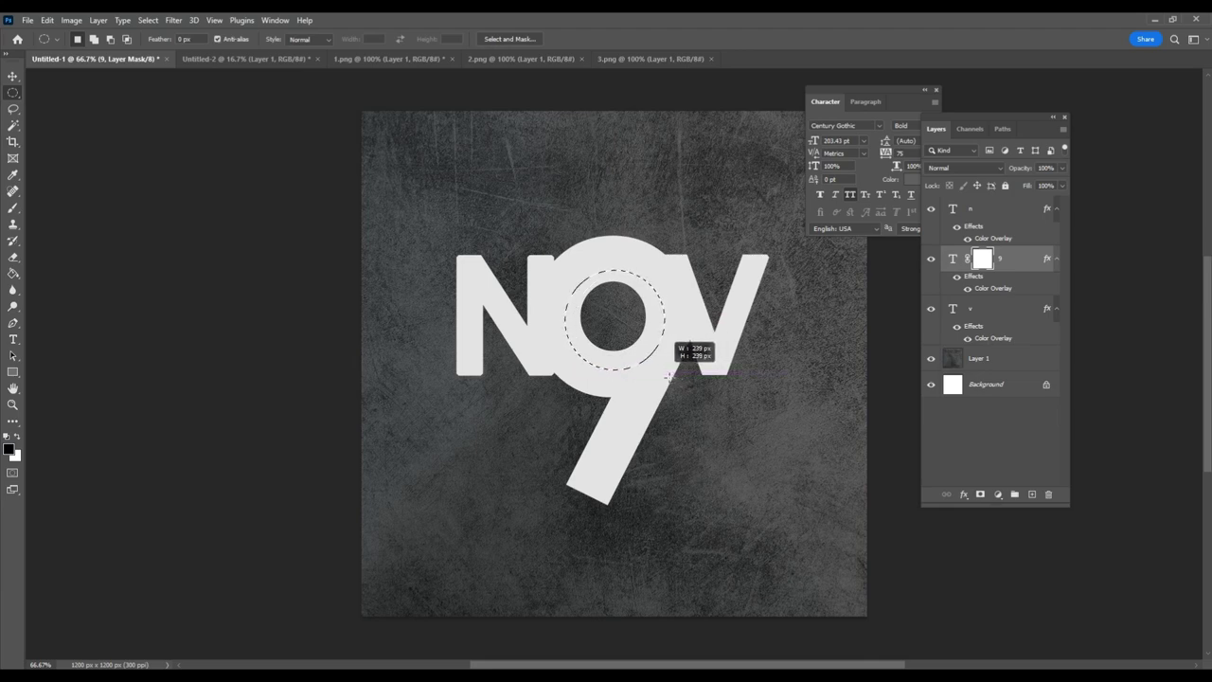
{"action": "left_click_drag", "start_coordinate": [679, 380], "coordinate": [671, 371]}
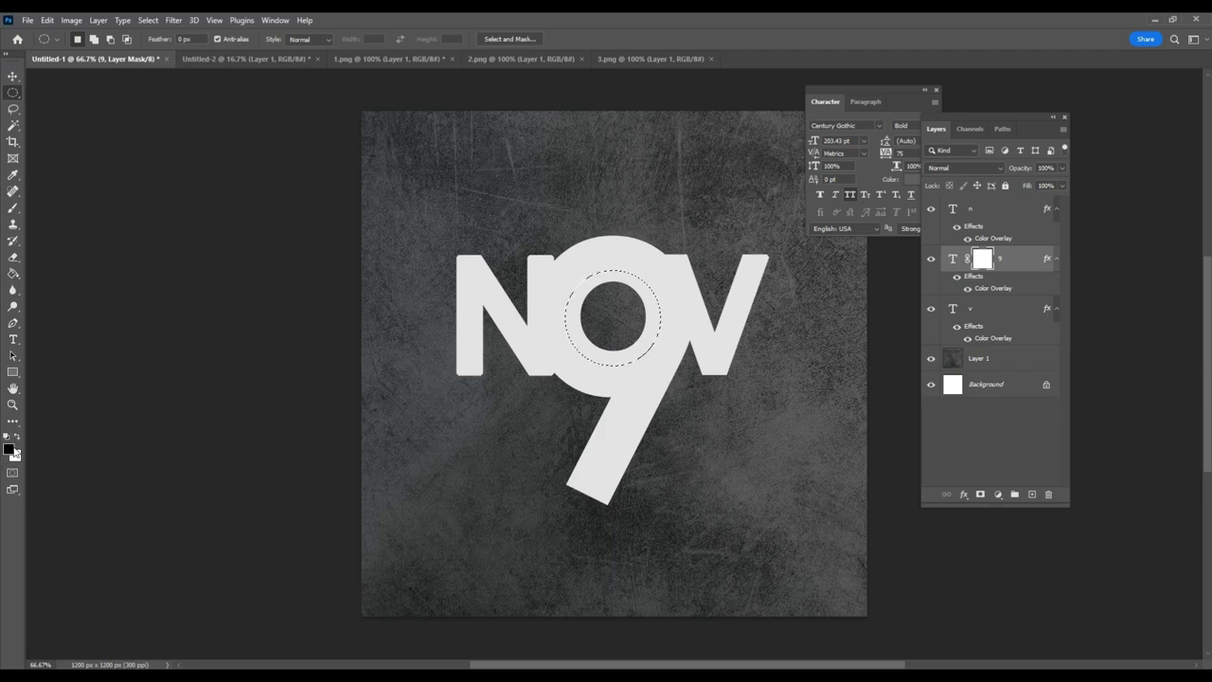
Step: Set the foreground colour to black and paint a gradient into the circle on the mask
{"action": "left_click", "coordinate": [10, 449]}
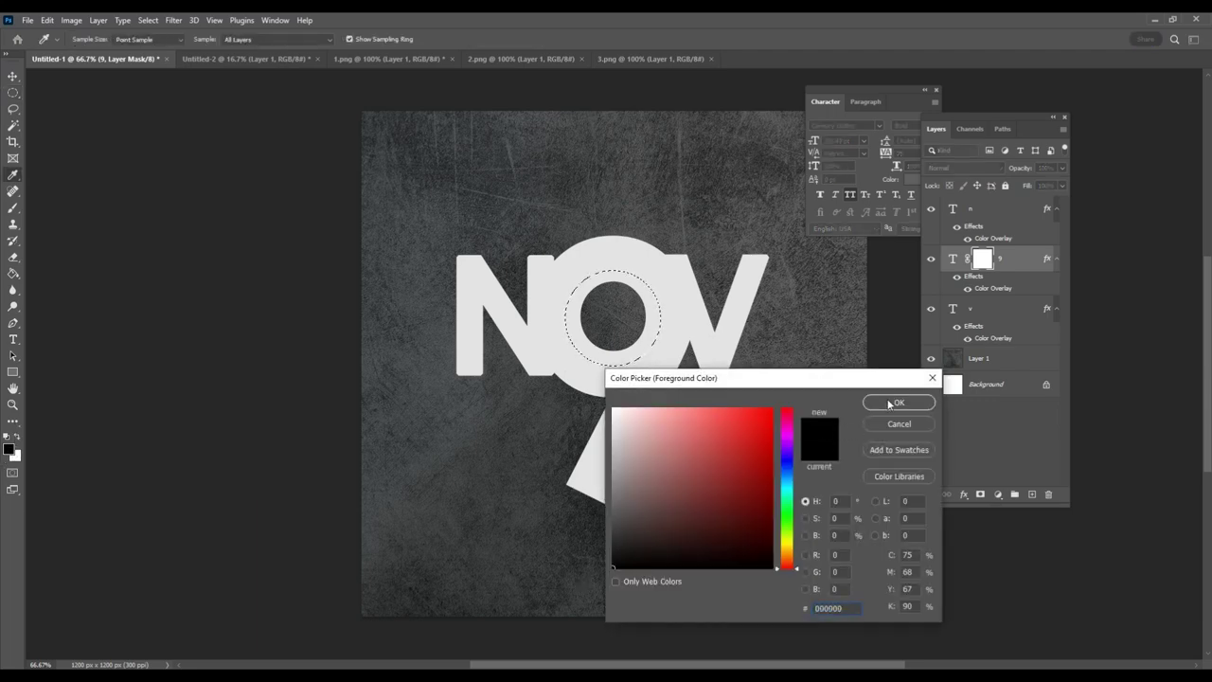
{"action": "left_click", "coordinate": [890, 404]}
{"action": "right_click", "coordinate": [13, 272]}
{"action": "left_click", "coordinate": [56, 284]}
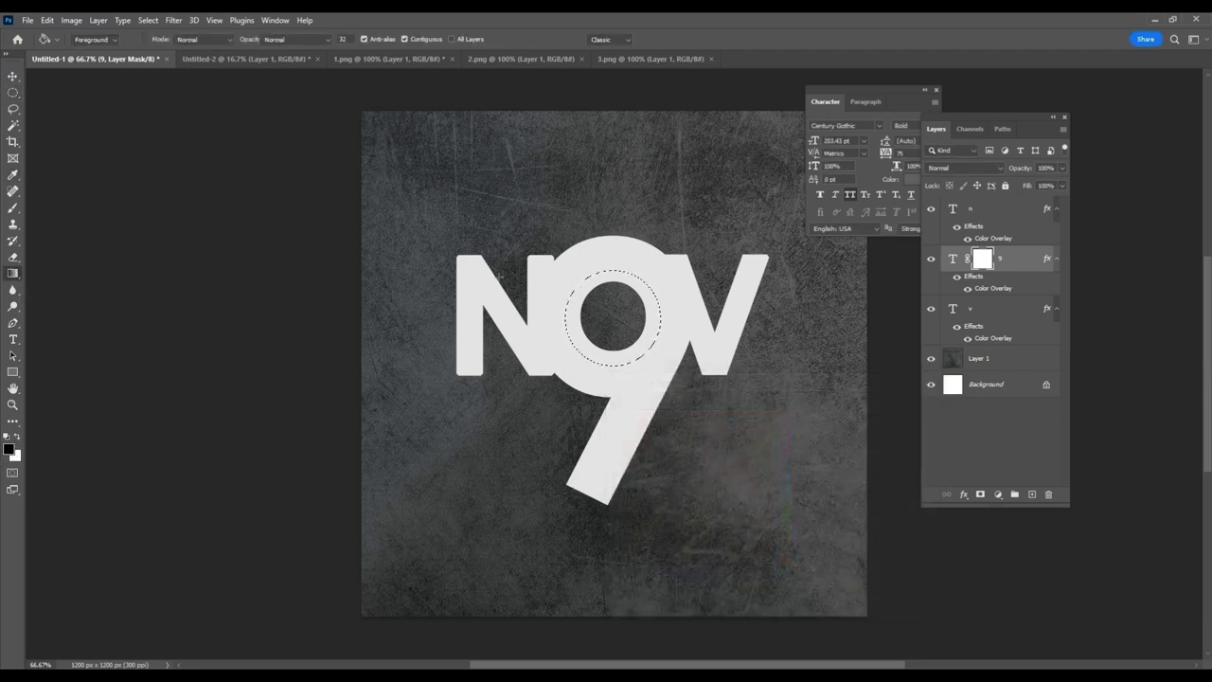
{"action": "key", "text": "shift+g"}
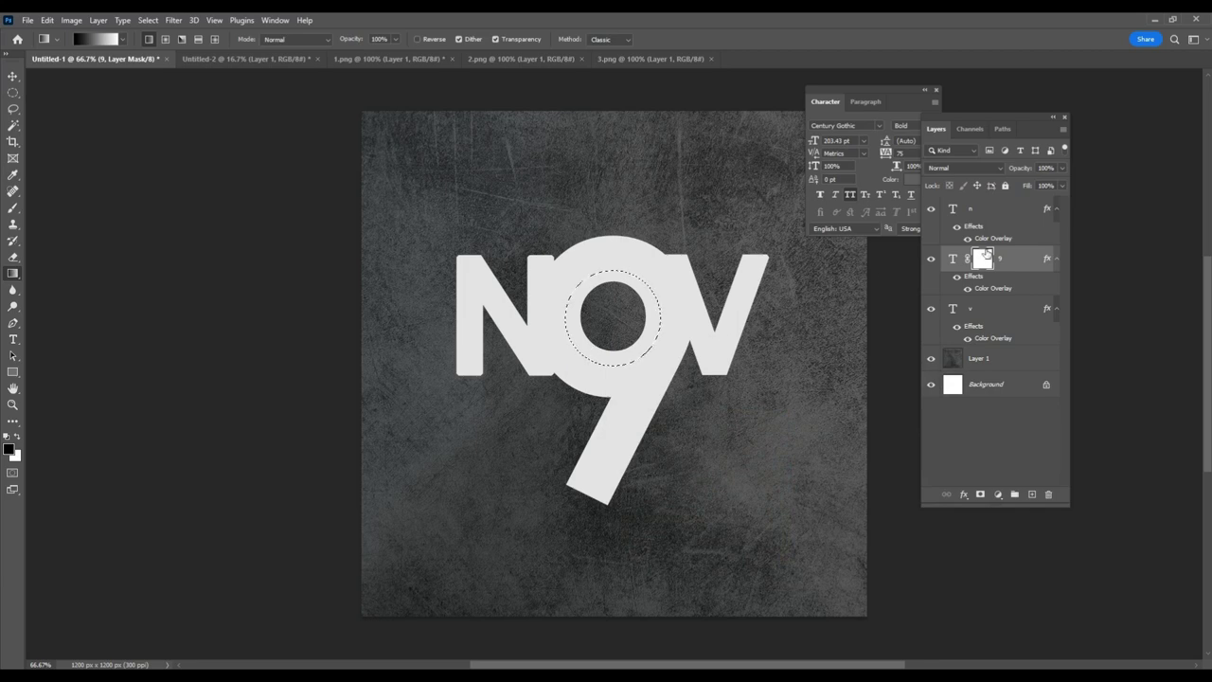
{"action": "left_click_drag", "start_coordinate": [585, 349], "coordinate": [594, 348]}
Step: Fill the circular mask area with black and deselect, undoing an accidental move of the 9
{"action": "key", "text": "v"}
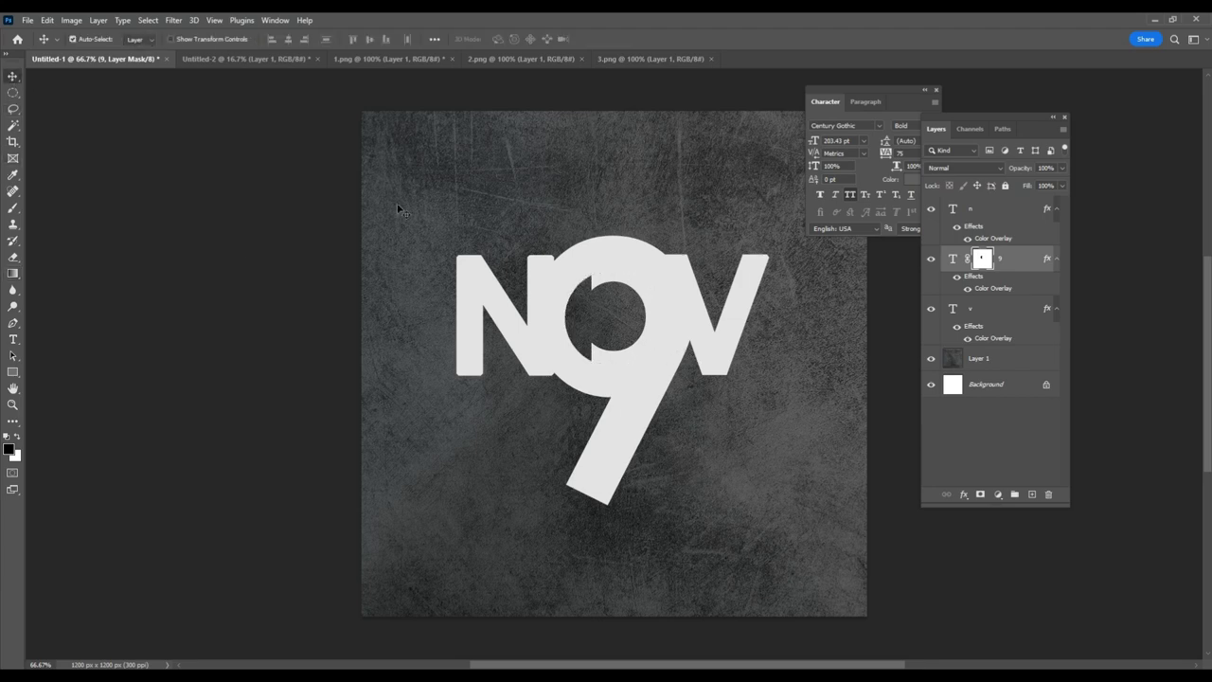
{"action": "left_click_drag", "start_coordinate": [611, 257], "coordinate": [617, 374]}
{"action": "key", "text": "ctrl+z"}
{"action": "key", "text": "alt+BackSpace"}
{"action": "key", "text": "ctrl+d"}
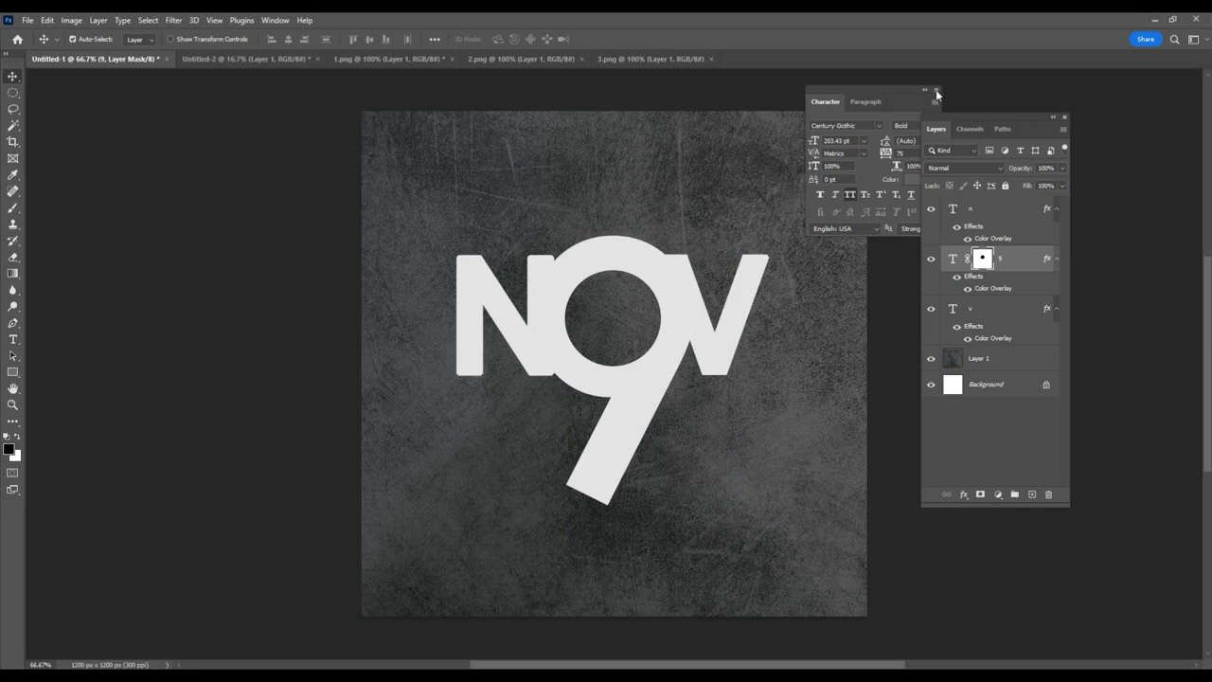
Step: Close the spare Untitled-2 document without saving
{"action": "left_click", "coordinate": [935, 90]}
{"action": "left_click", "coordinate": [308, 58]}
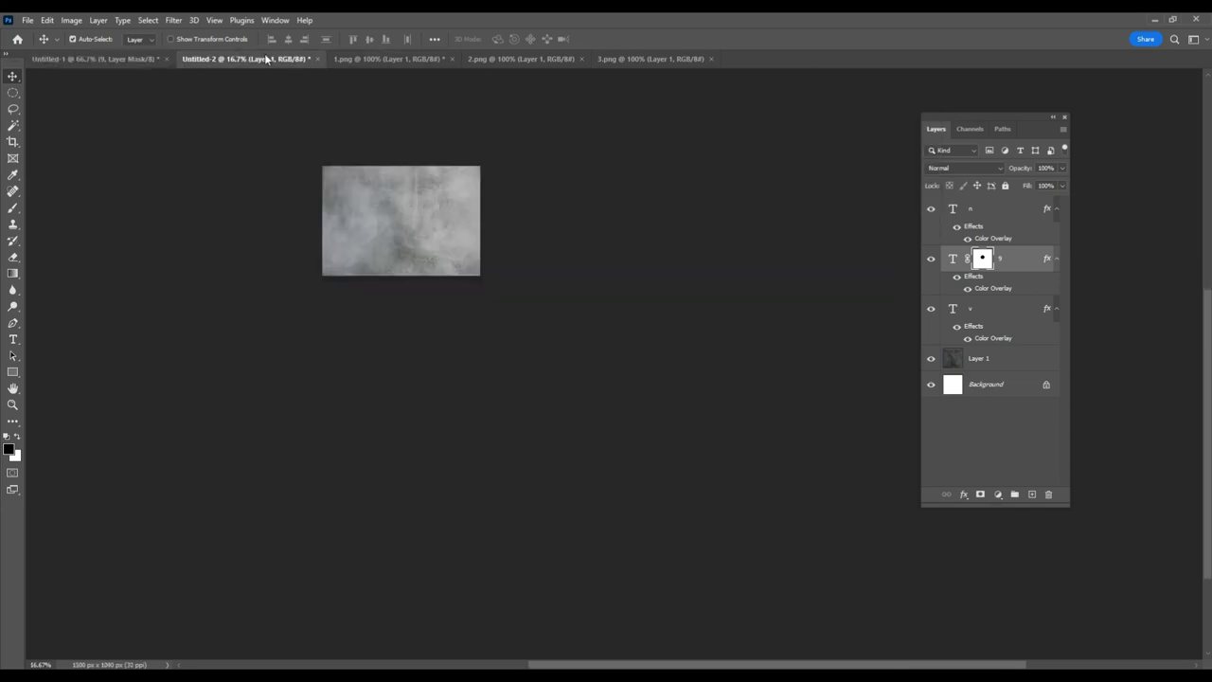
{"action": "left_click", "coordinate": [317, 59]}
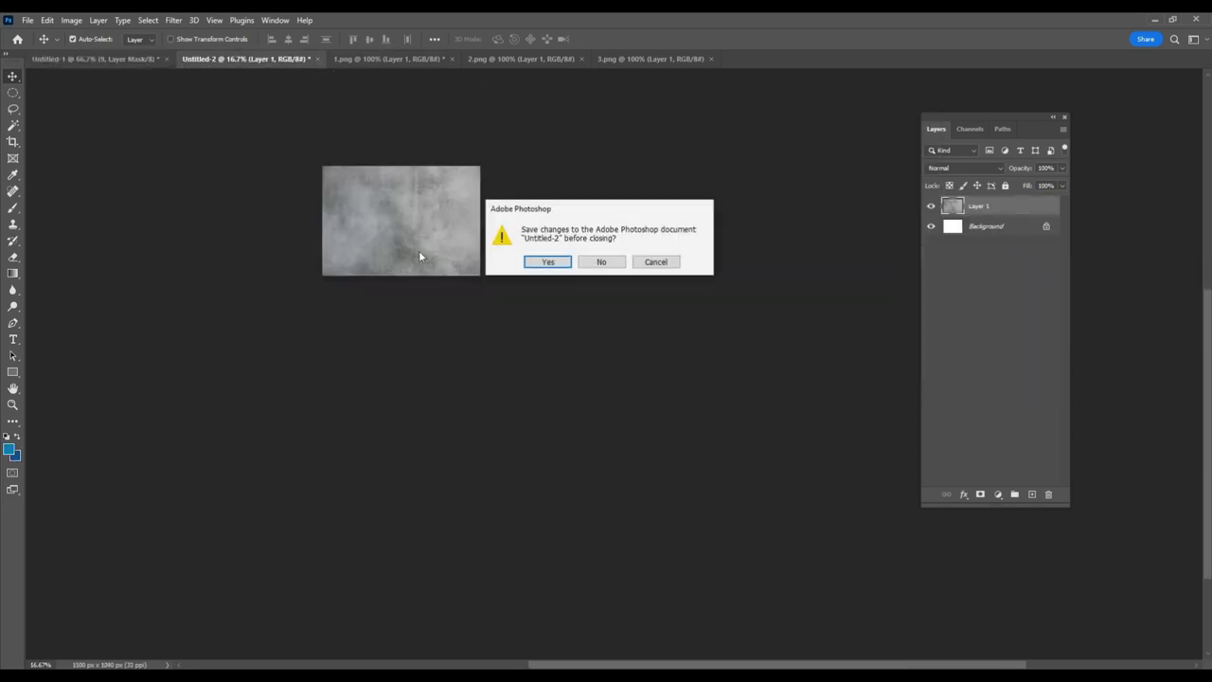
{"action": "left_click", "coordinate": [601, 264]}
Step: Copy the 1.png portrait into the poster as Layer 2 and place it over the O
{"action": "left_click", "coordinate": [236, 59]}
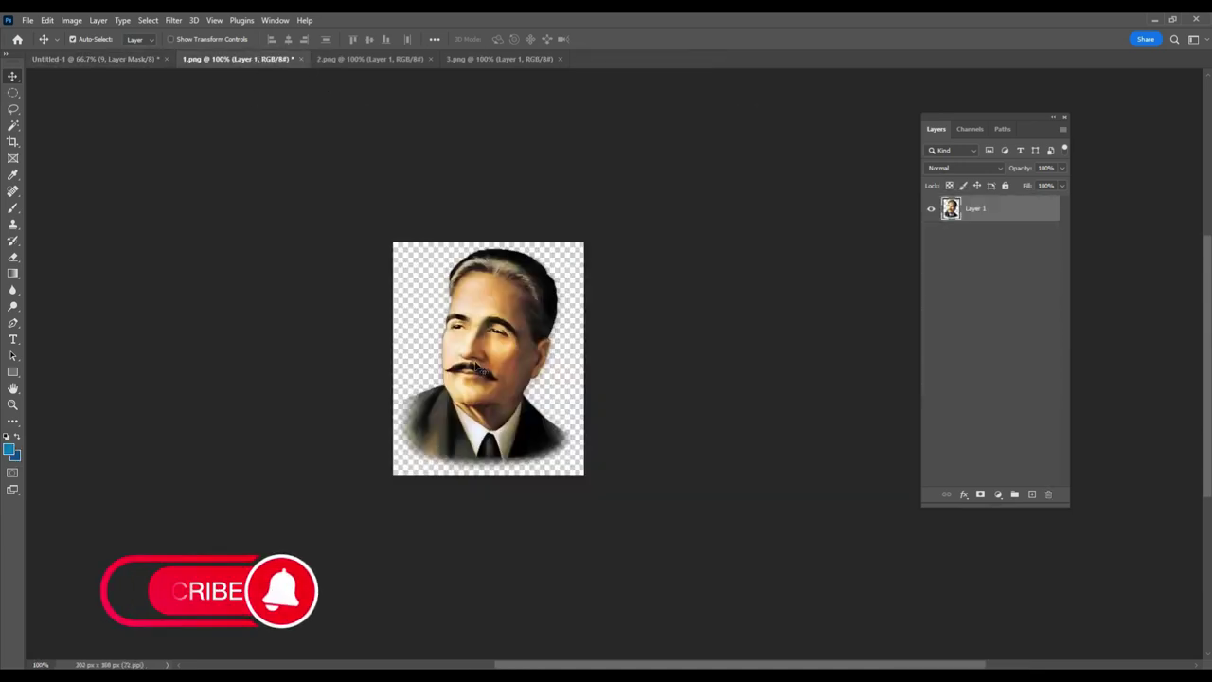
{"action": "left_click", "coordinate": [102, 59]}
{"action": "key", "text": "ctrl+v"}
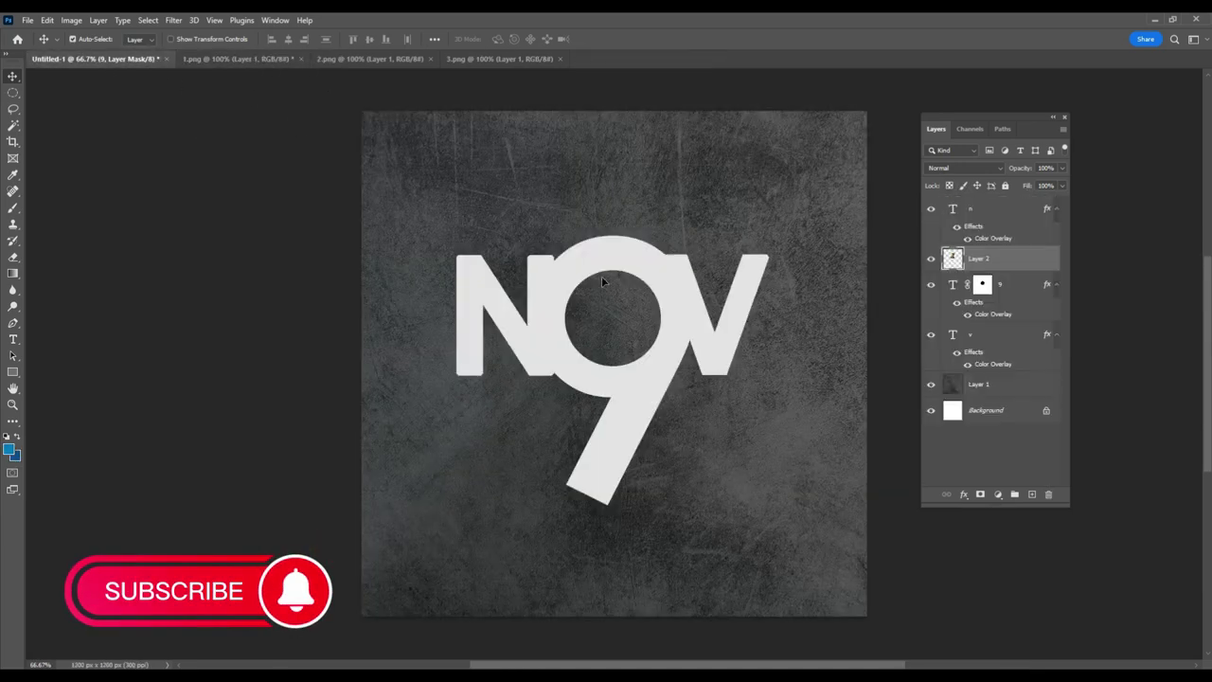
{"action": "left_click_drag", "start_coordinate": [601, 276], "coordinate": [632, 275]}
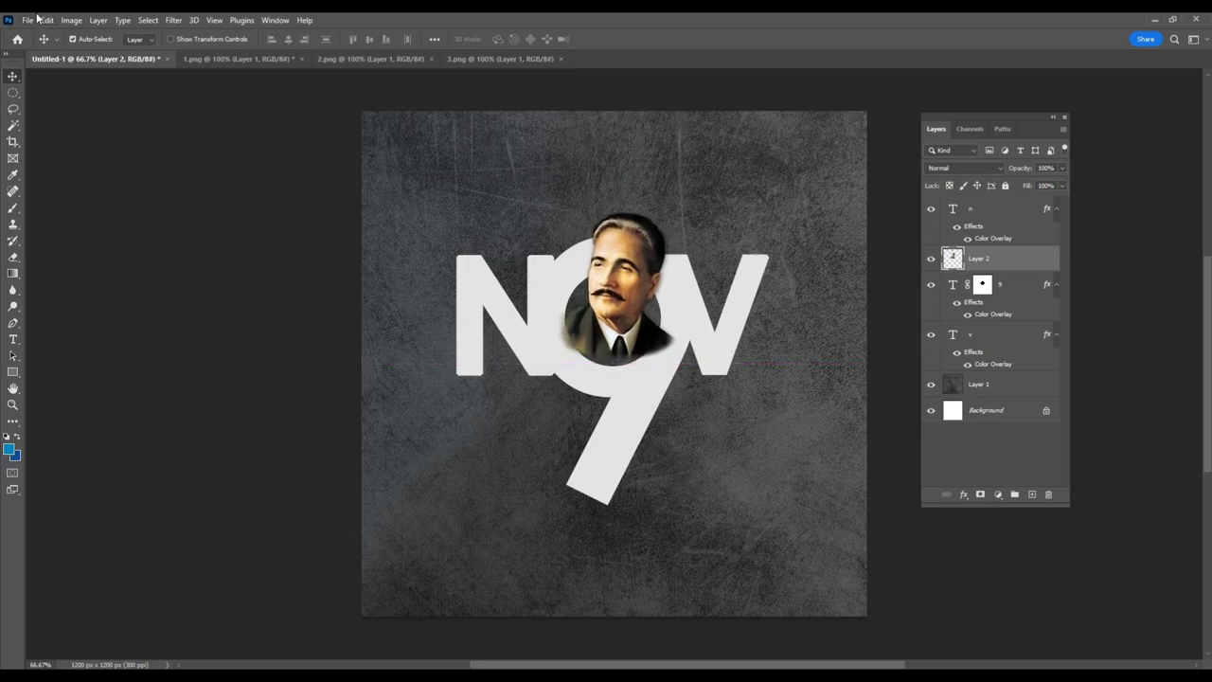
{"action": "left_click", "coordinate": [71, 20]}
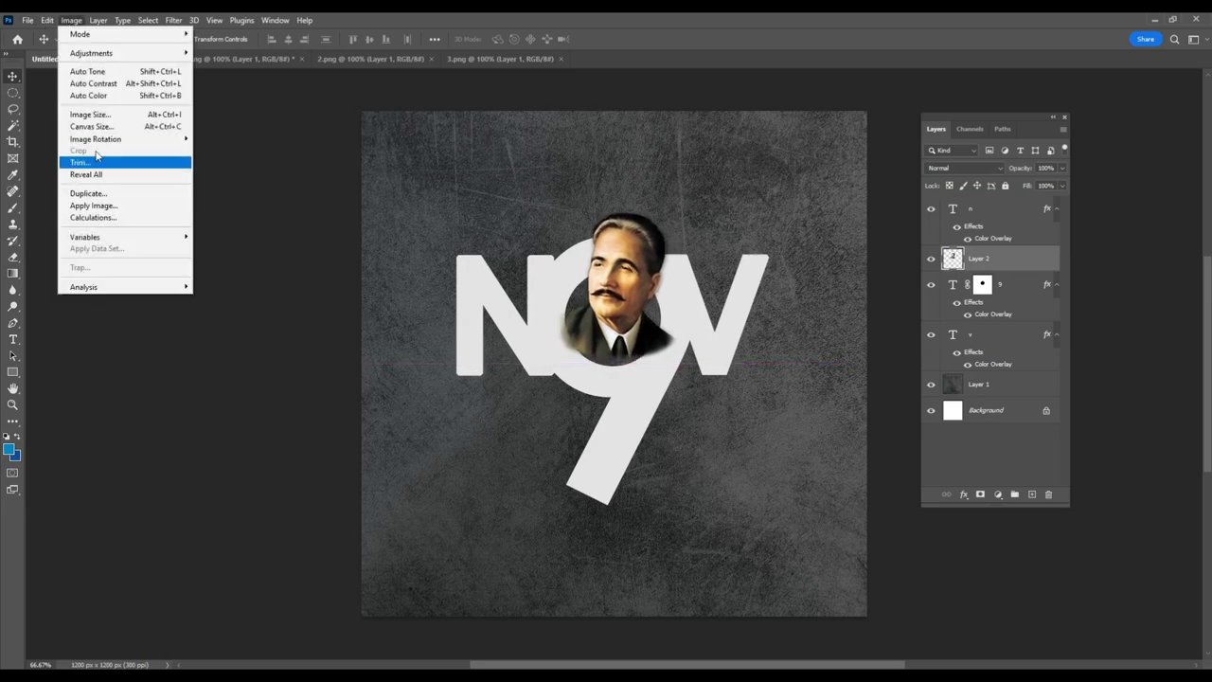
{"action": "mouse_move", "coordinate": [46, 20]}
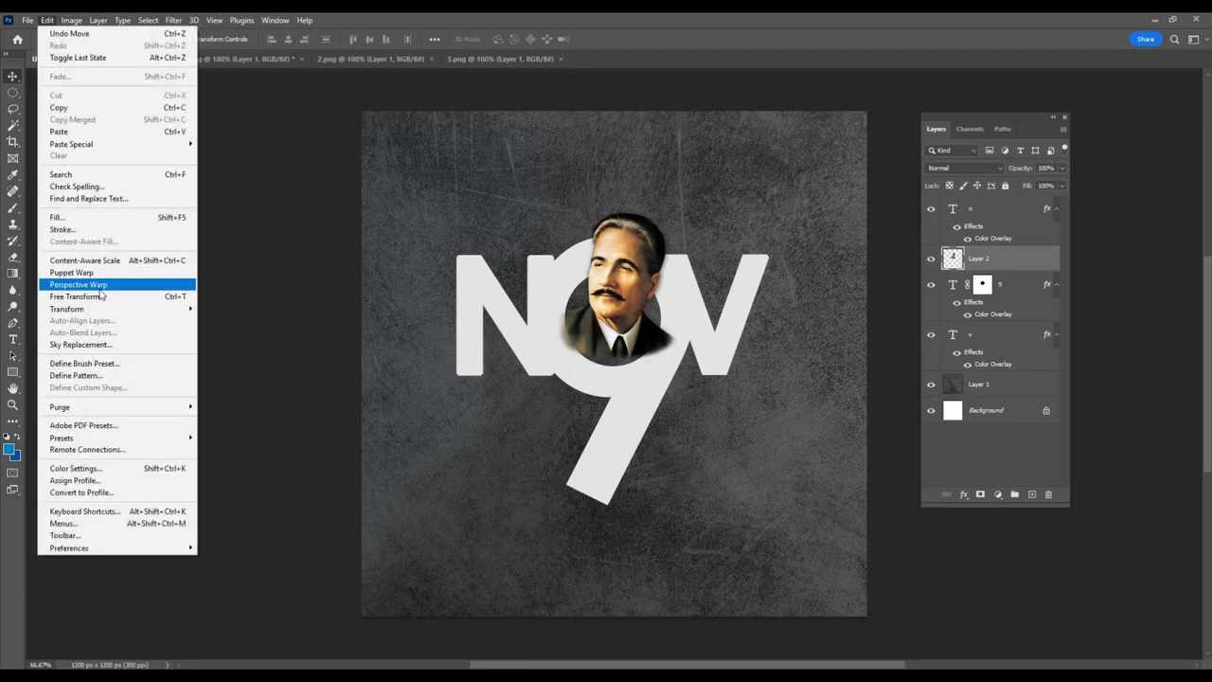
Step: Scale the portrait up to about 119% with Free Transform and commit it
{"action": "left_click", "coordinate": [75, 297]}
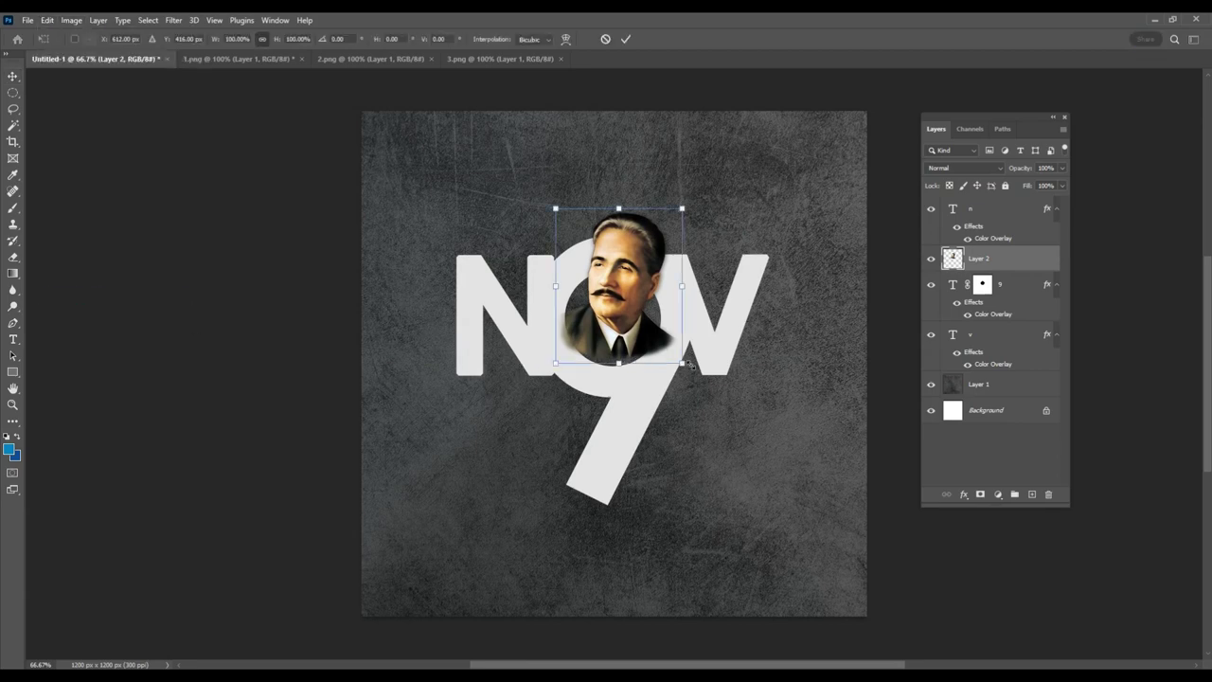
{"action": "mouse_move", "coordinate": [689, 366]}
{"action": "left_mouse_down"}
{"action": "mouse_move", "coordinate": [699, 376]}
{"action": "mouse_move", "coordinate": [645, 332]}
{"action": "left_mouse_up"}
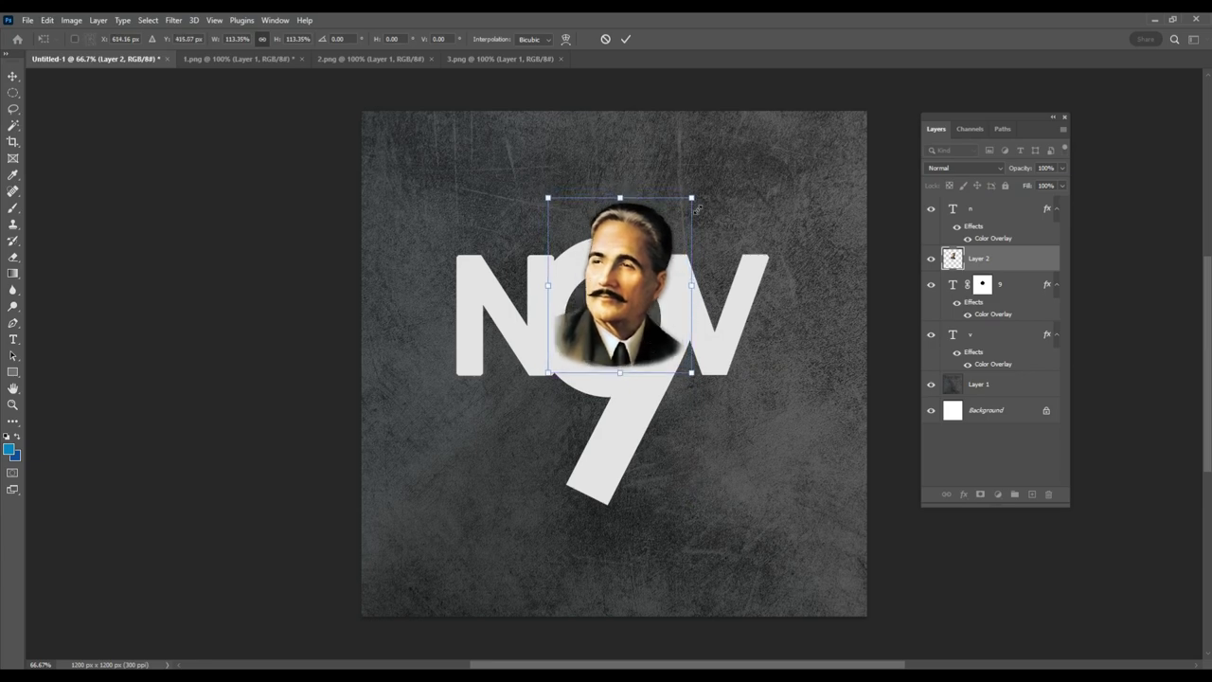
{"action": "left_click_drag", "start_coordinate": [692, 199], "coordinate": [699, 192]}
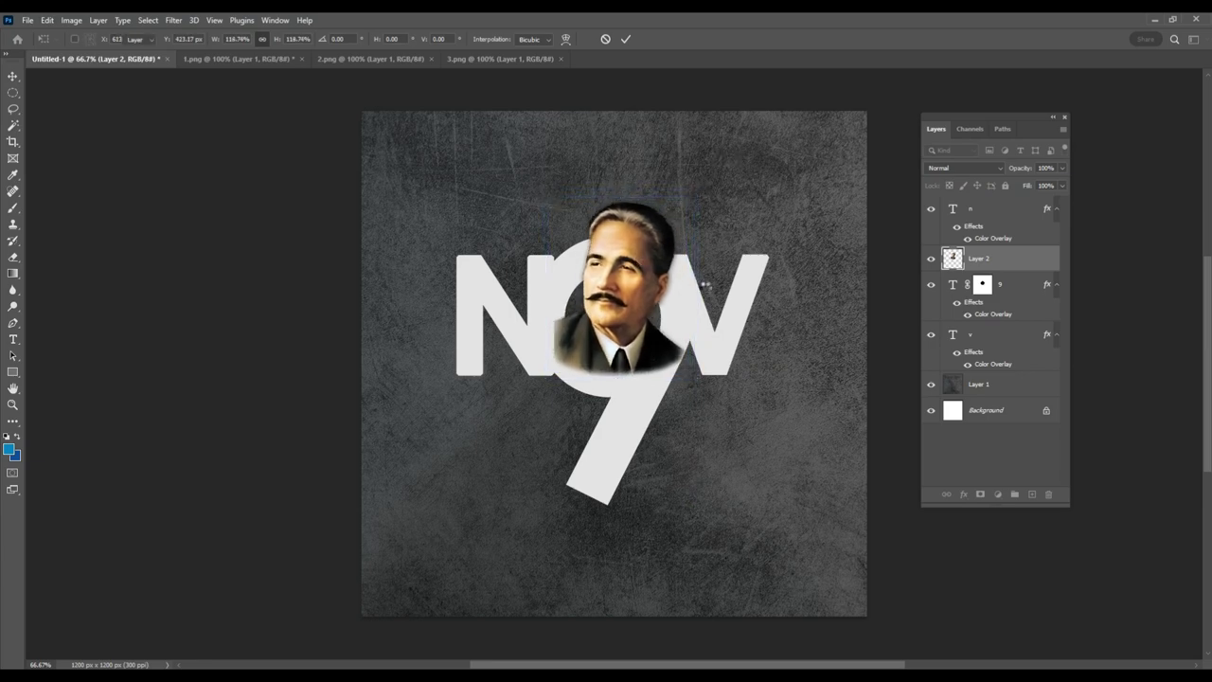
{"action": "key", "text": "Return"}
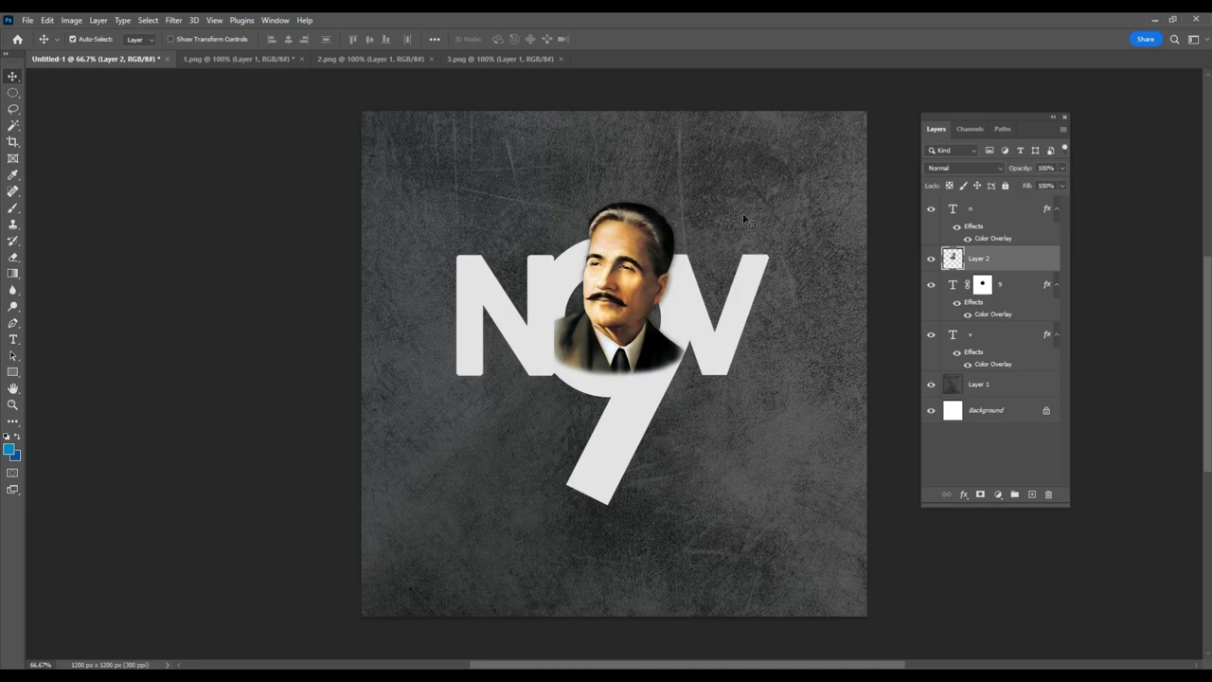
Step: Duplicate the portrait layer, mask the copy, and paint away its lower edge near the V
{"action": "key", "text": "ctrl+j"}
{"action": "key", "text": "b"}
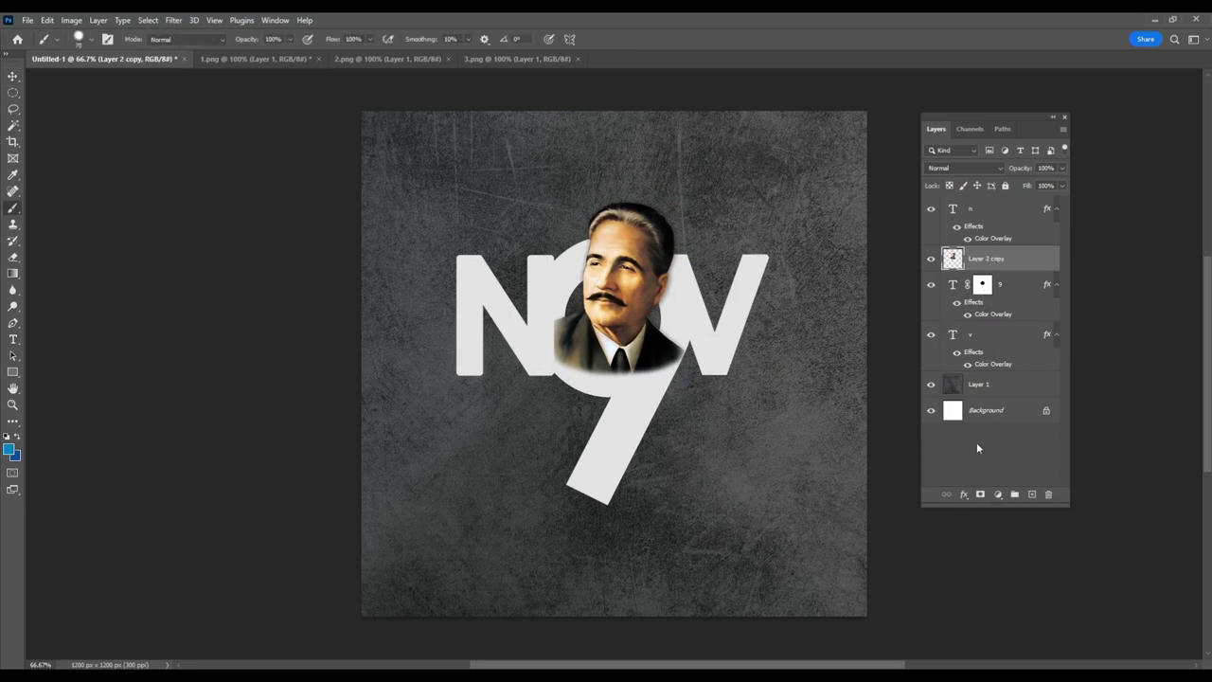
{"action": "left_click", "coordinate": [983, 495]}
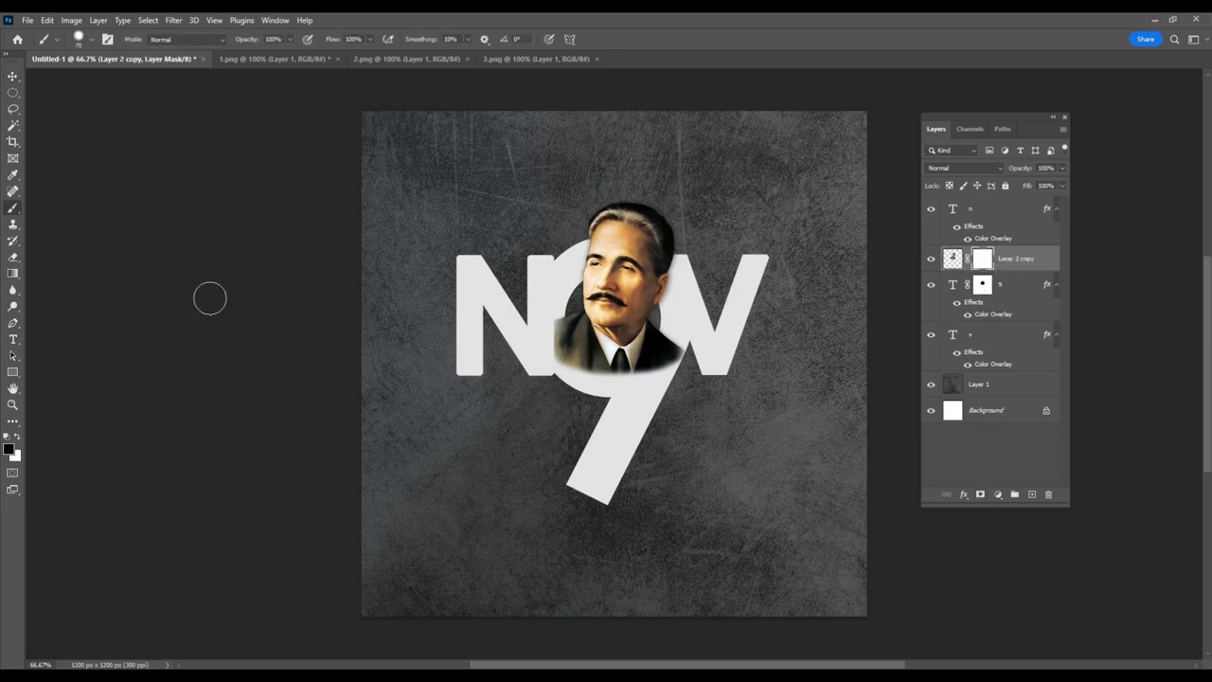
{"action": "mouse_move", "coordinate": [747, 378]}
{"action": "left_mouse_down"}
{"action": "mouse_move", "coordinate": [716, 368]}
{"action": "mouse_move", "coordinate": [644, 400]}
{"action": "mouse_move", "coordinate": [594, 393]}
{"action": "mouse_move", "coordinate": [556, 331]}
{"action": "left_mouse_up"}
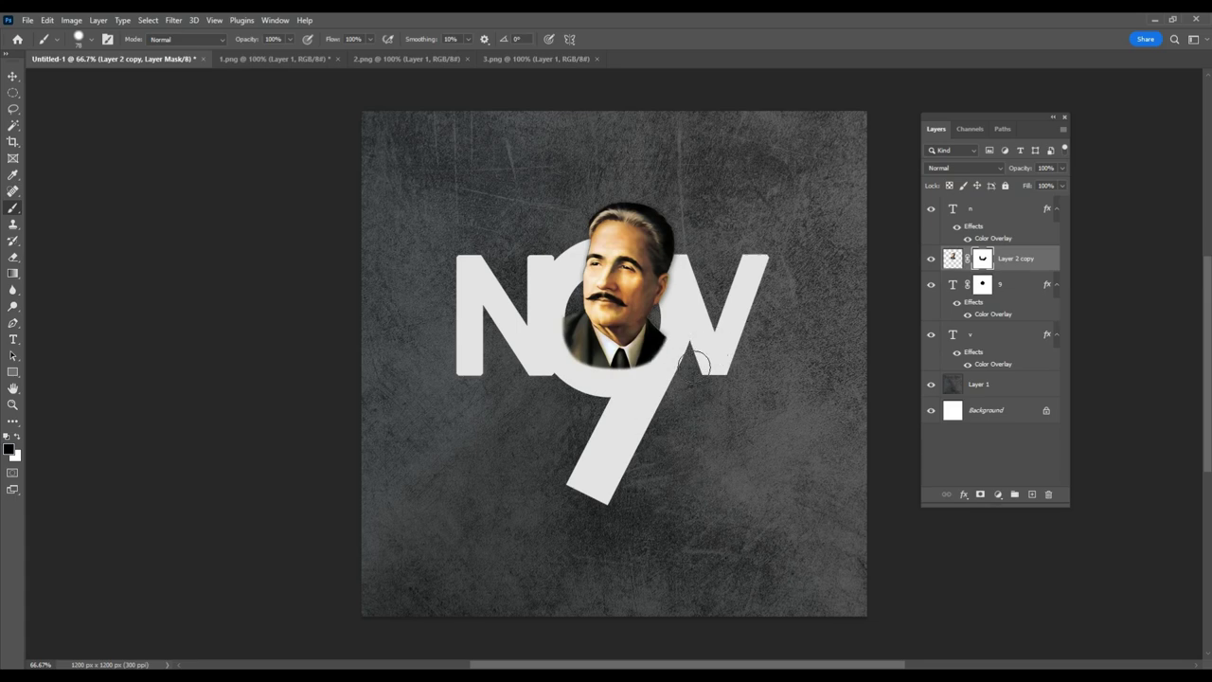
Step: Zoom in on the portrait, try a circular selection around it, and hide Layer 2 copy
{"action": "key", "text": "z"}
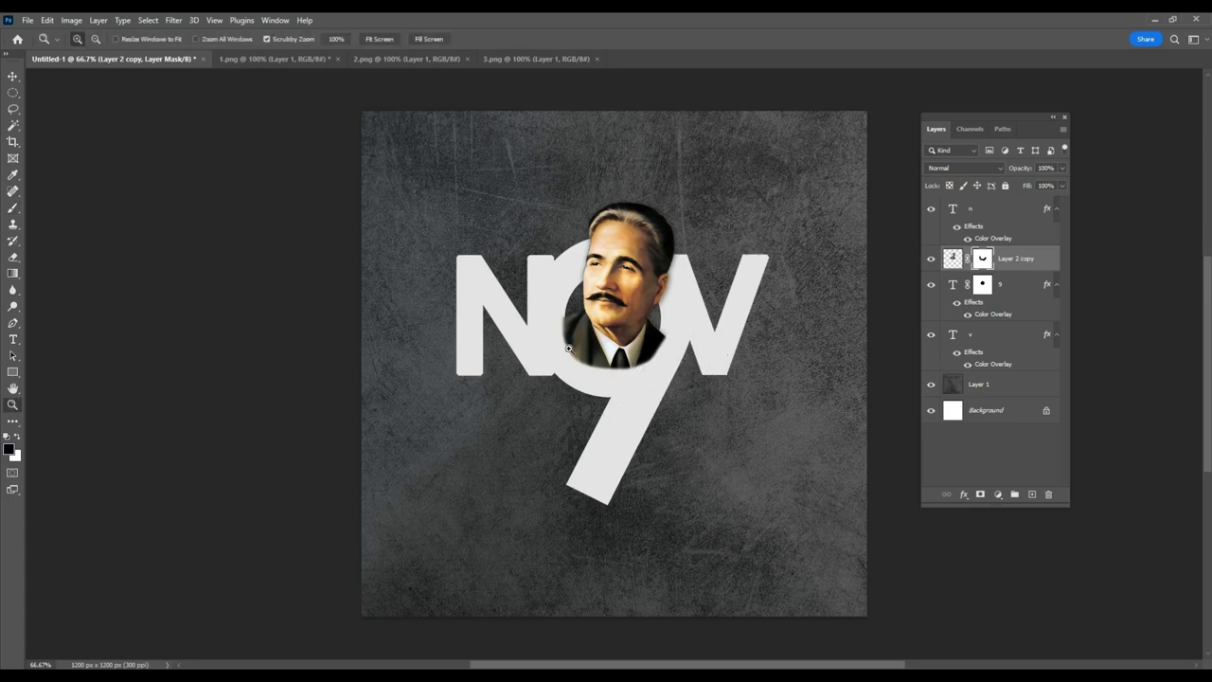
{"action": "left_click", "coordinate": [616, 333]}
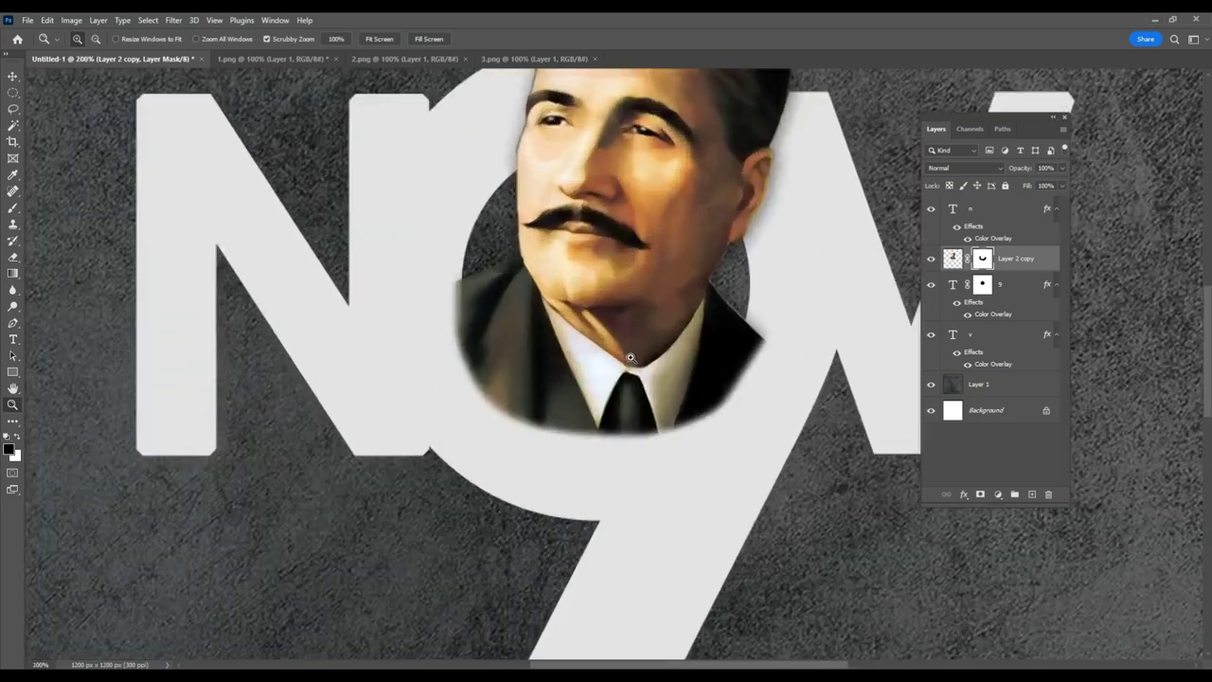
{"action": "left_click_drag", "start_coordinate": [619, 386], "coordinate": [357, 468]}
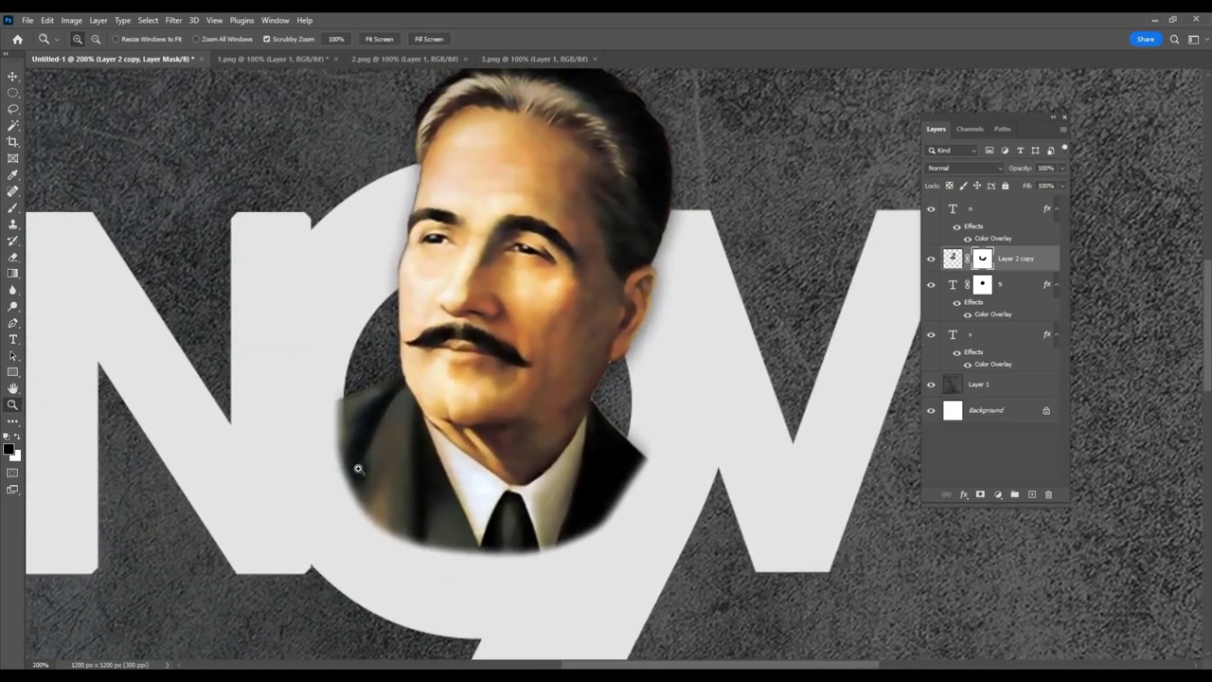
{"action": "left_click", "coordinate": [15, 91]}
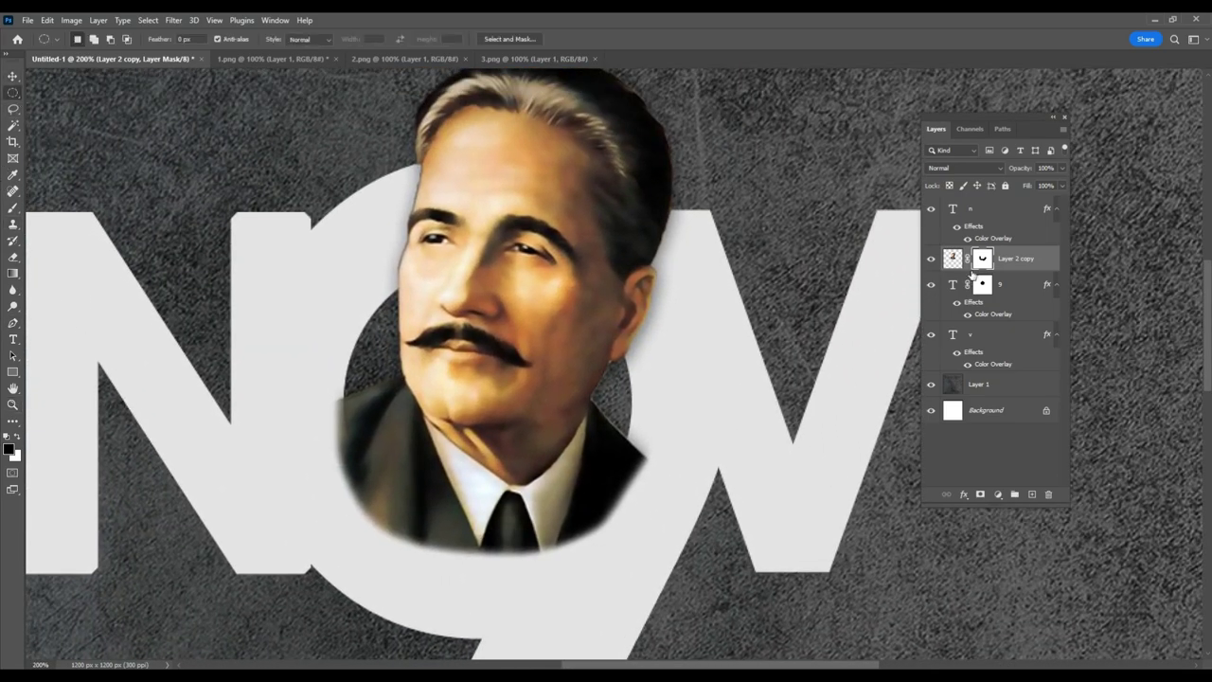
{"action": "mouse_move", "coordinate": [403, 185]}
{"action": "left_mouse_down"}
{"action": "mouse_move", "coordinate": [706, 558]}
{"action": "mouse_move", "coordinate": [660, 566]}
{"action": "mouse_move", "coordinate": [663, 553]}
{"action": "left_mouse_up"}
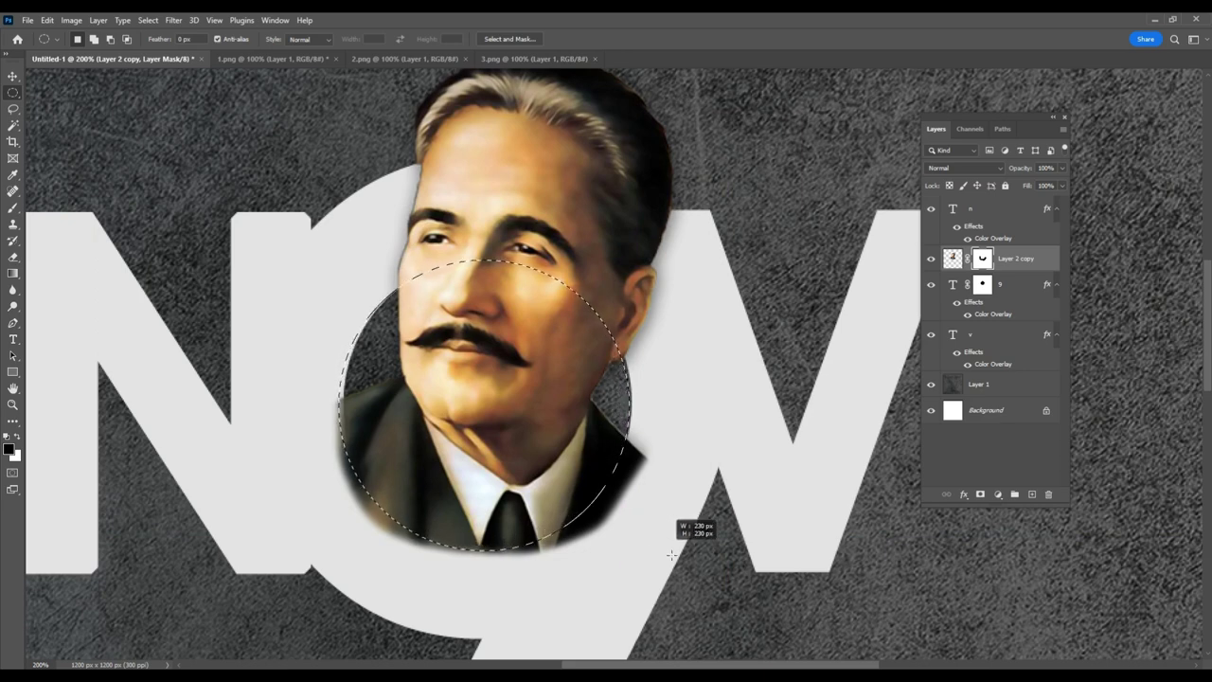
{"action": "left_click_drag", "start_coordinate": [663, 553], "coordinate": [674, 560]}
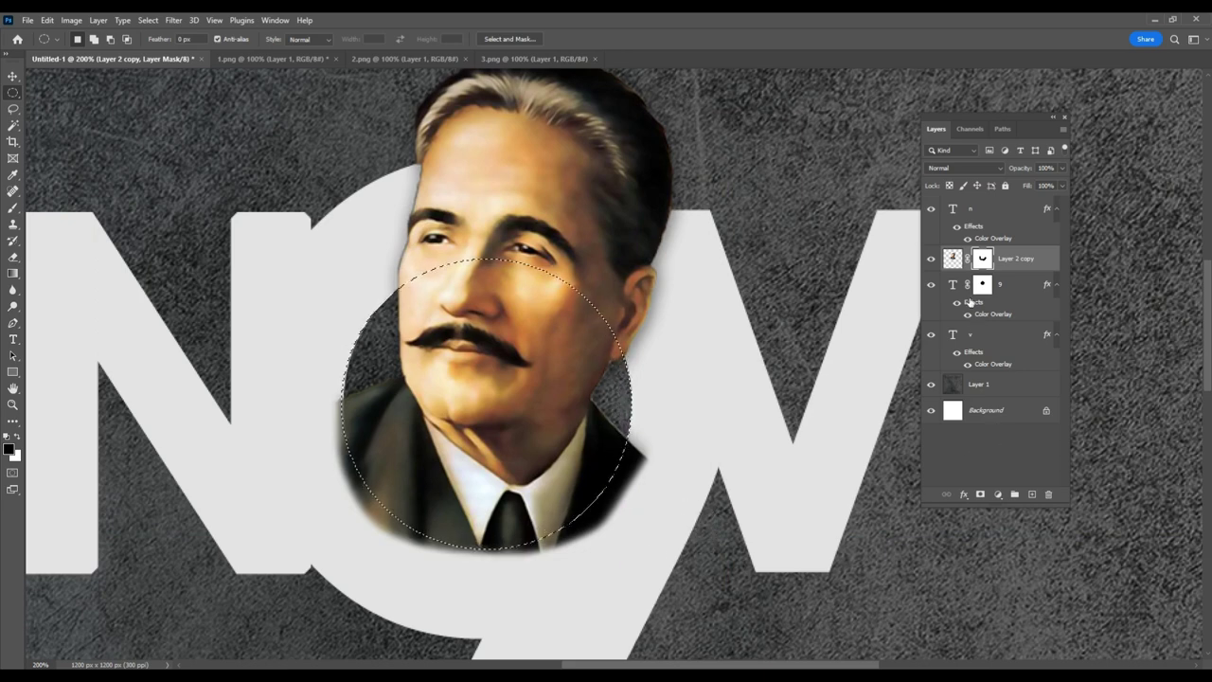
{"action": "left_click", "coordinate": [931, 258]}
Step: Select a 226 px circle matching the 9's inner hole and show Layer 2 copy again
{"action": "key", "text": "ctrl+d"}
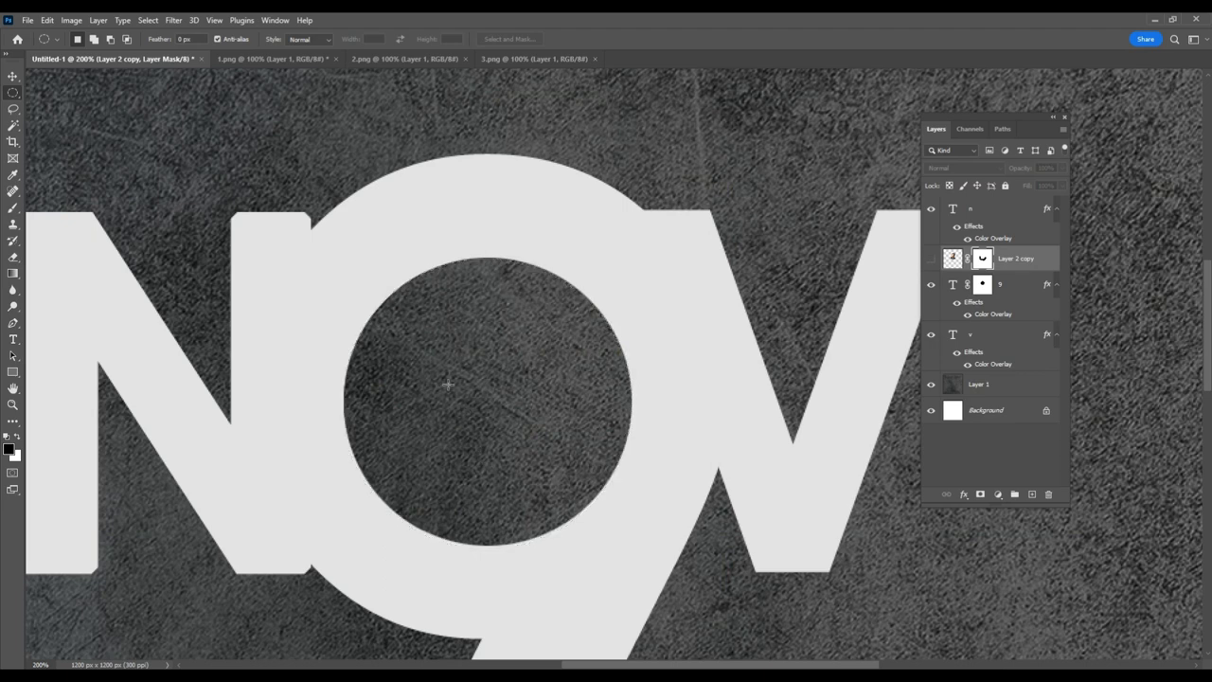
{"action": "left_click_drag", "start_coordinate": [408, 323], "coordinate": [609, 465]}
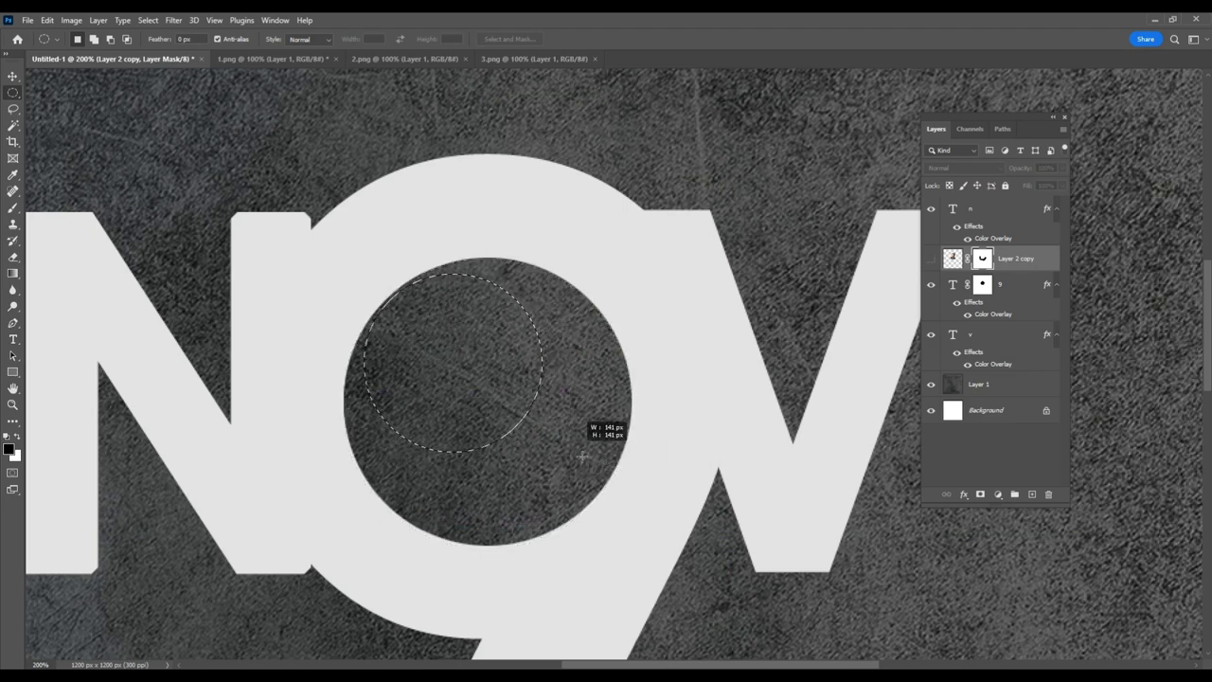
{"action": "mouse_move", "coordinate": [610, 465]}
{"action": "left_mouse_down"}
{"action": "mouse_move", "coordinate": [690, 528]}
{"action": "mouse_move", "coordinate": [651, 495]}
{"action": "left_mouse_up"}
{"action": "right_click", "coordinate": [12, 125]}
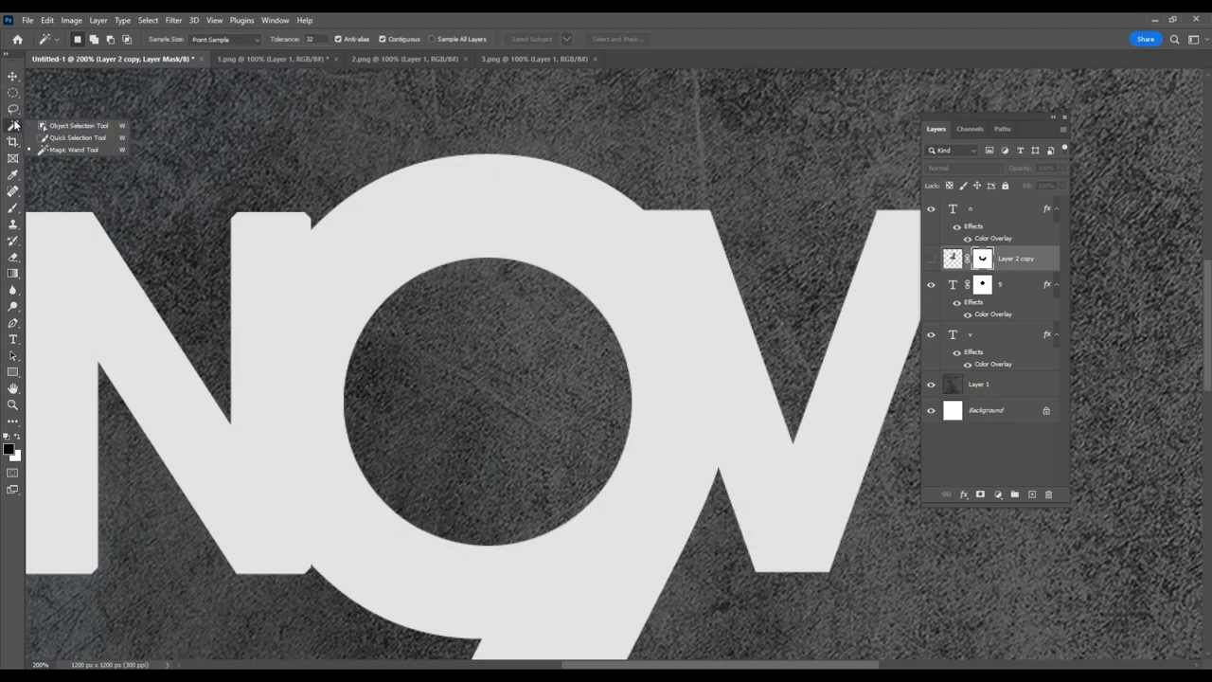
{"action": "left_click", "coordinate": [73, 150]}
{"action": "key", "text": "alt+bracketleft"}
{"action": "left_click", "coordinate": [511, 398]}
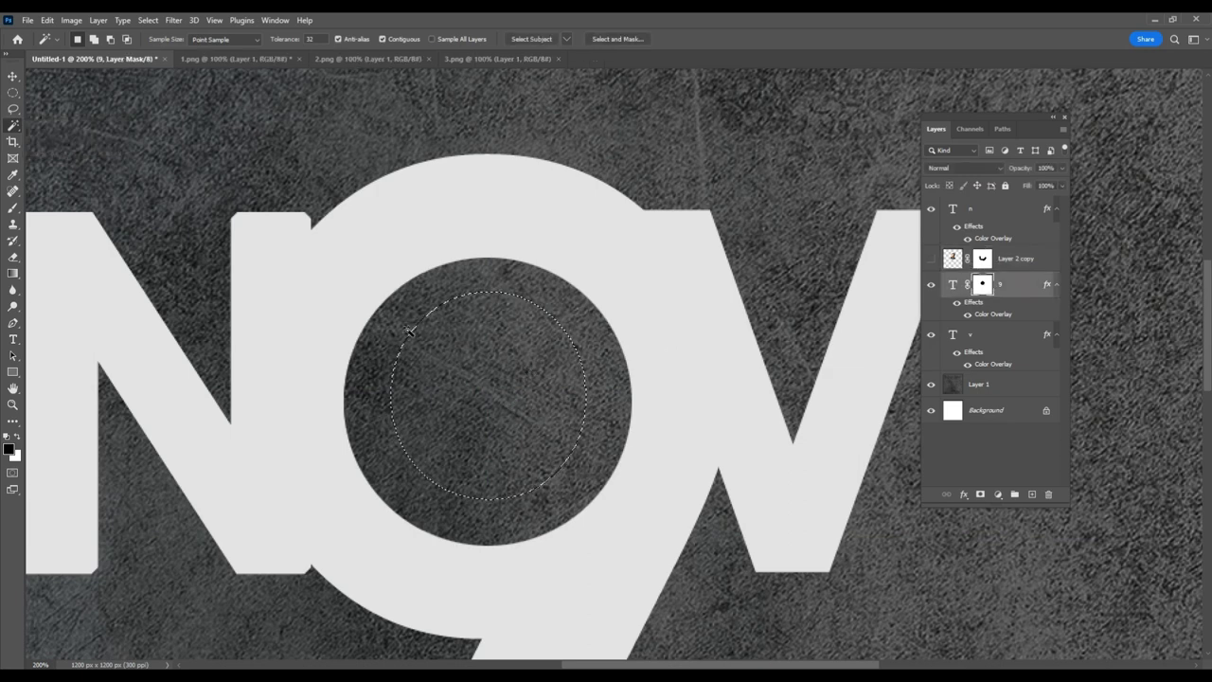
{"action": "key", "text": "ctrl+d"}
{"action": "left_click", "coordinate": [13, 92]}
{"action": "left_click_drag", "start_coordinate": [343, 257], "coordinate": [699, 551]}
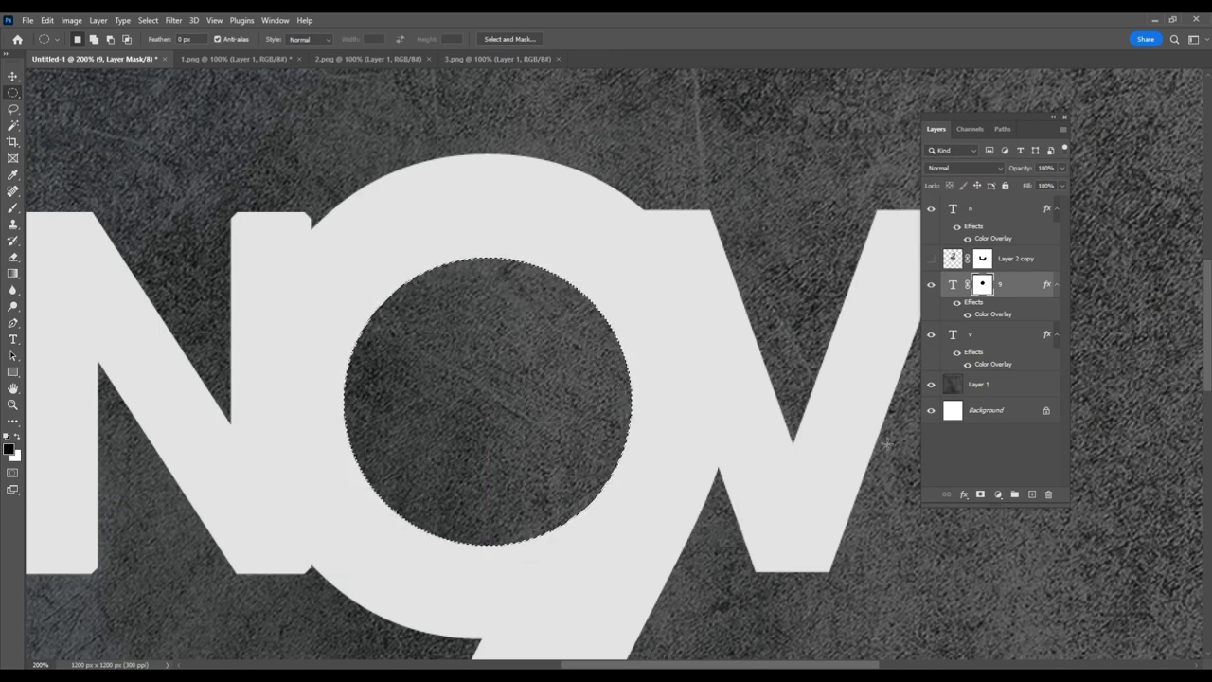
{"action": "left_click", "coordinate": [931, 262]}
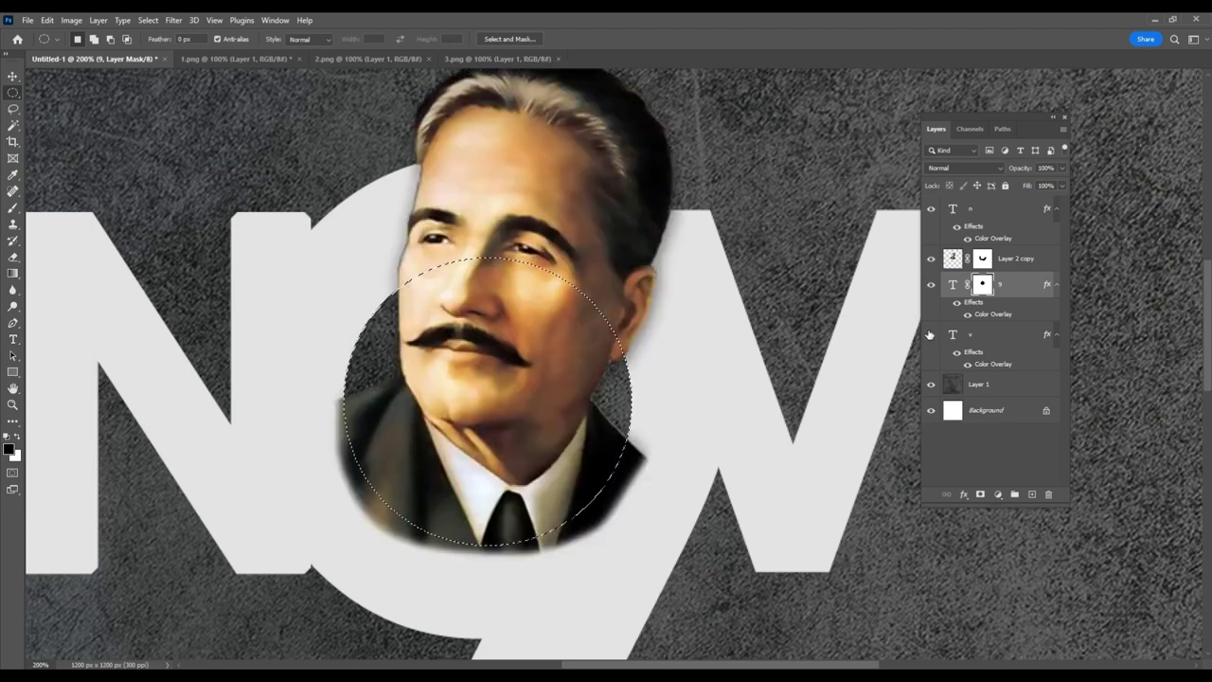
Step: Paint black on Layer 2 copy's mask outside the circle, deselect, and fit the poster in view
{"action": "left_click", "coordinate": [982, 265]}
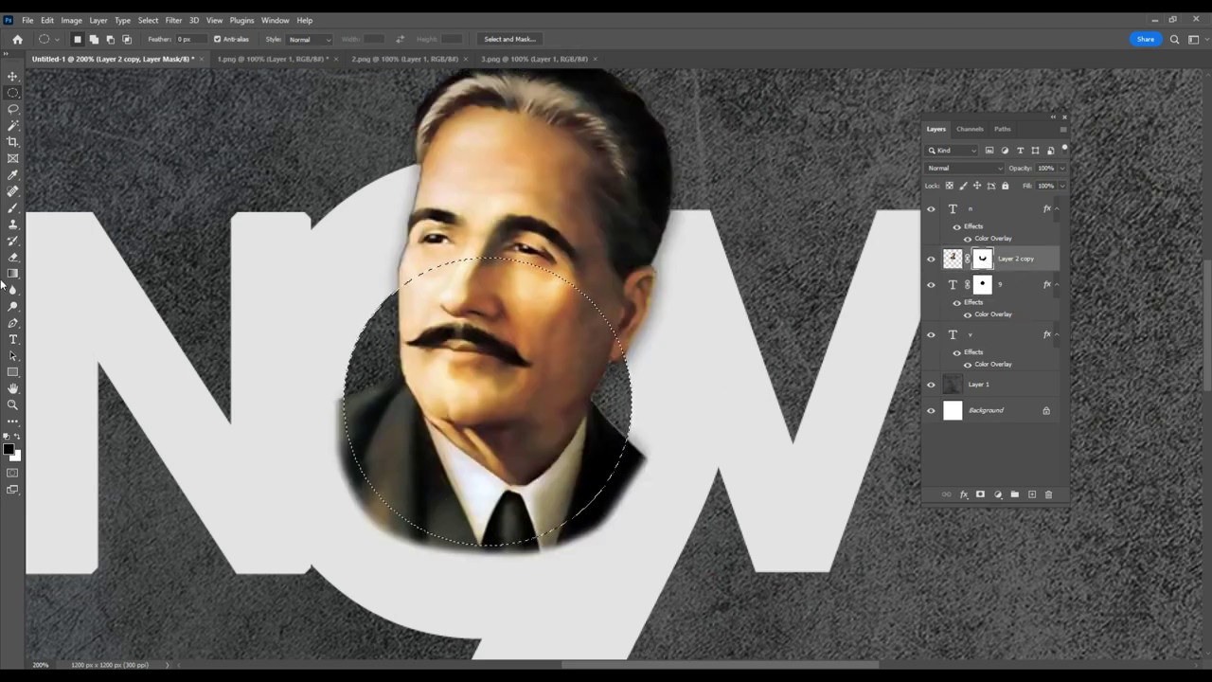
{"action": "left_click", "coordinate": [13, 208]}
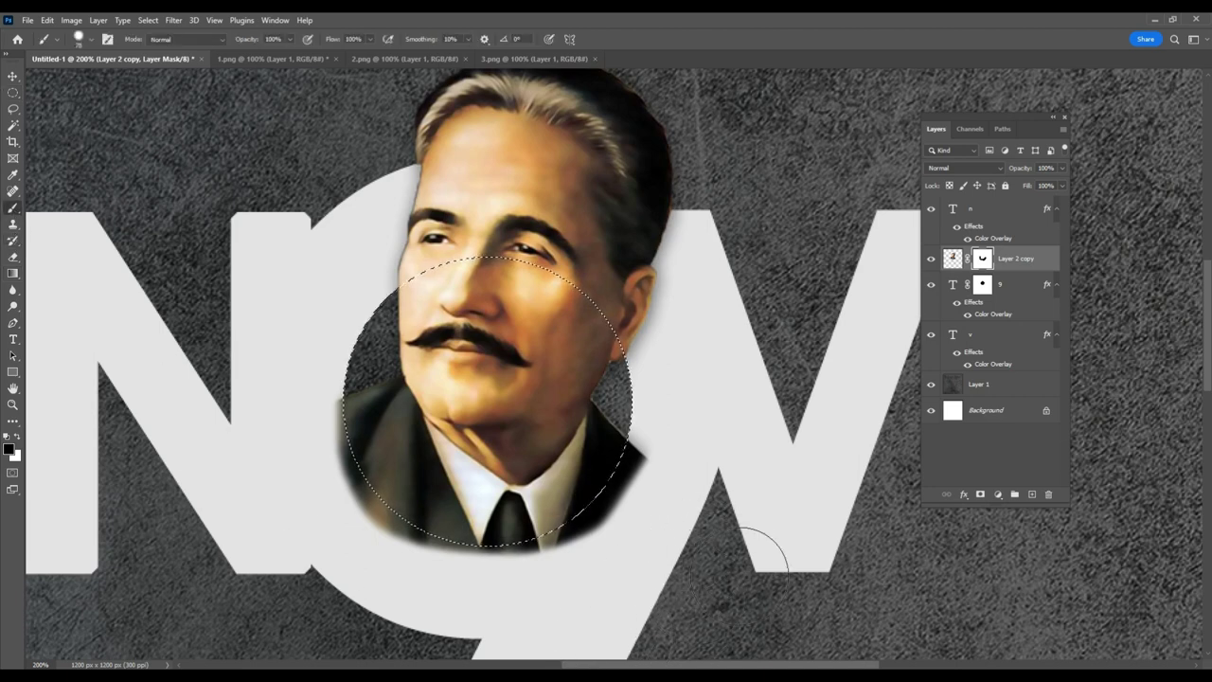
{"action": "mouse_move", "coordinate": [762, 552]}
{"action": "left_mouse_down"}
{"action": "mouse_move", "coordinate": [730, 508]}
{"action": "mouse_move", "coordinate": [622, 581]}
{"action": "mouse_move", "coordinate": [373, 559]}
{"action": "mouse_move", "coordinate": [360, 464]}
{"action": "left_mouse_up"}
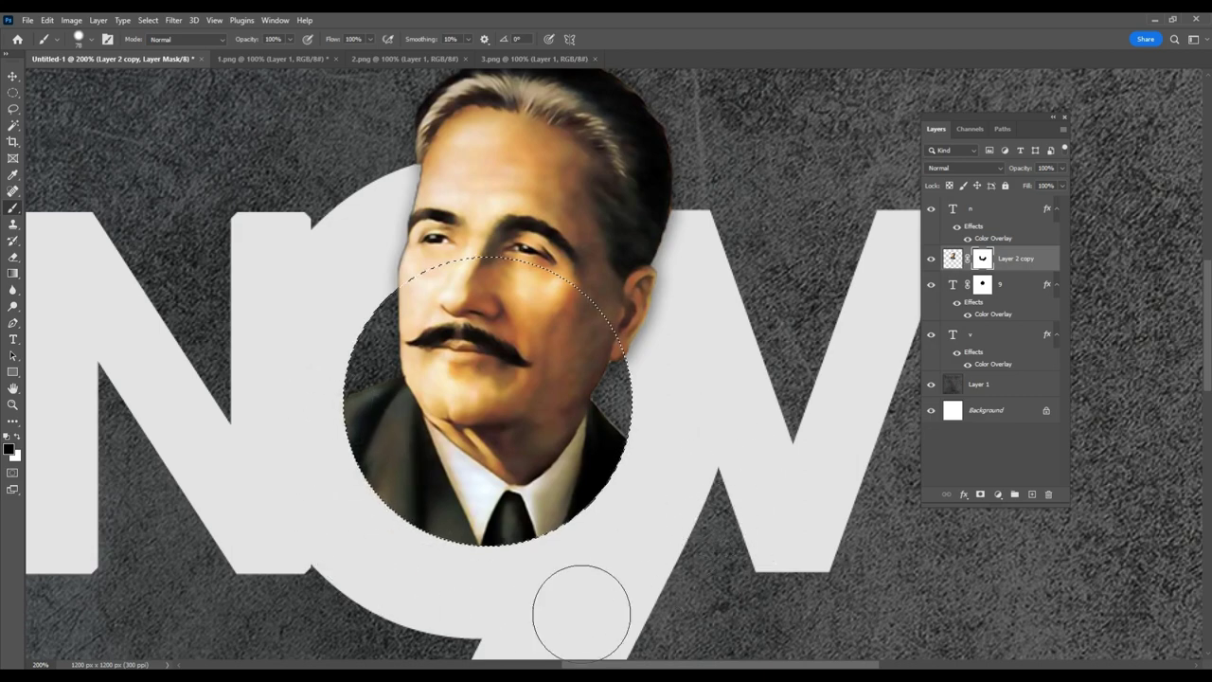
{"action": "key", "text": "ctrl+d"}
{"action": "key", "text": "ctrl+0"}
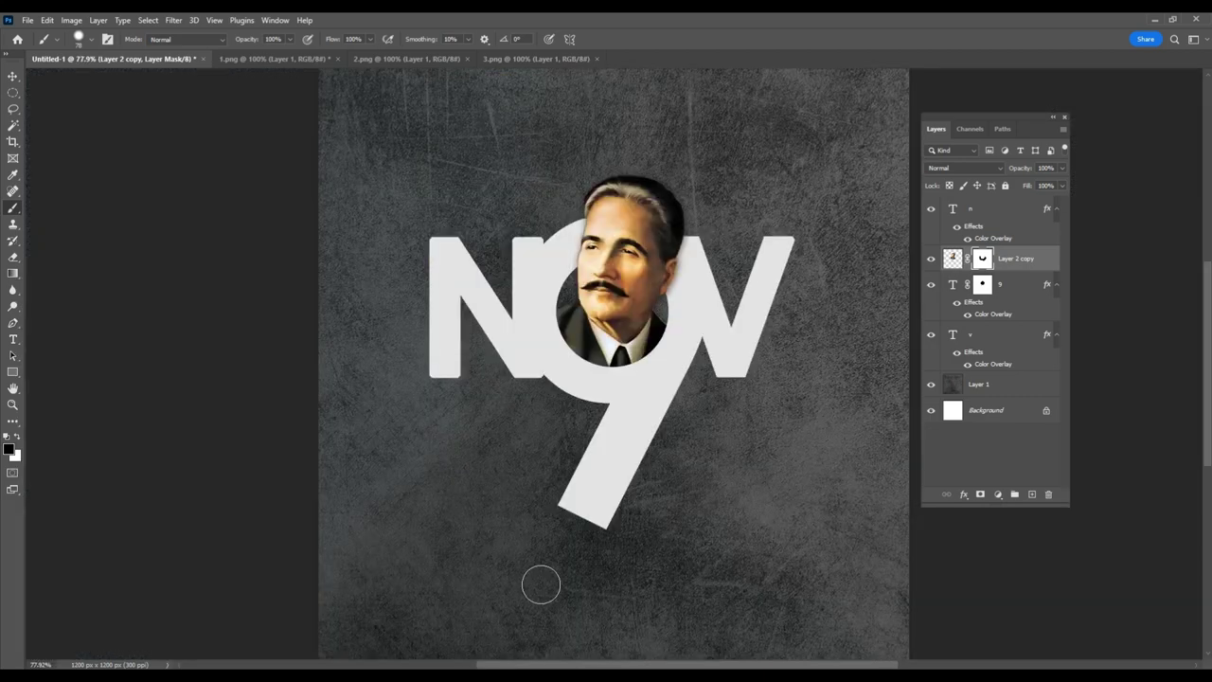
{"action": "left_click", "coordinate": [13, 79]}
Step: Desaturate the portrait copy to about -98 saturation with Hue/Saturation
{"action": "key", "text": "ctrl+2"}
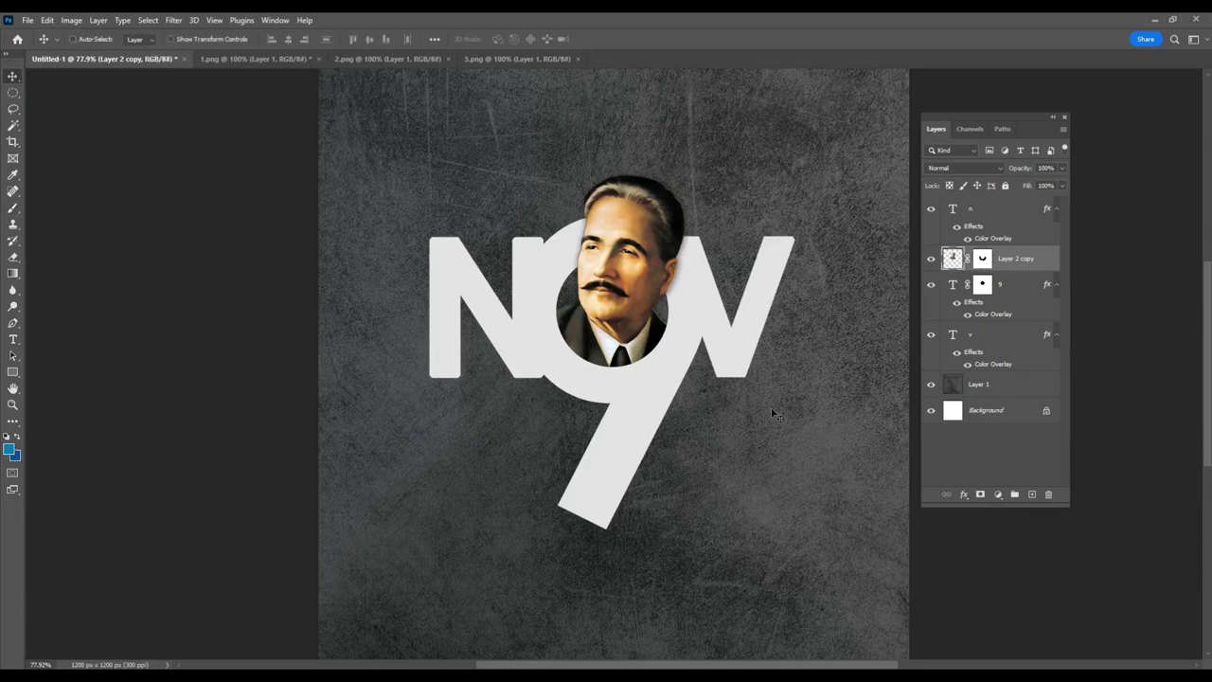
{"action": "left_click", "coordinate": [73, 19]}
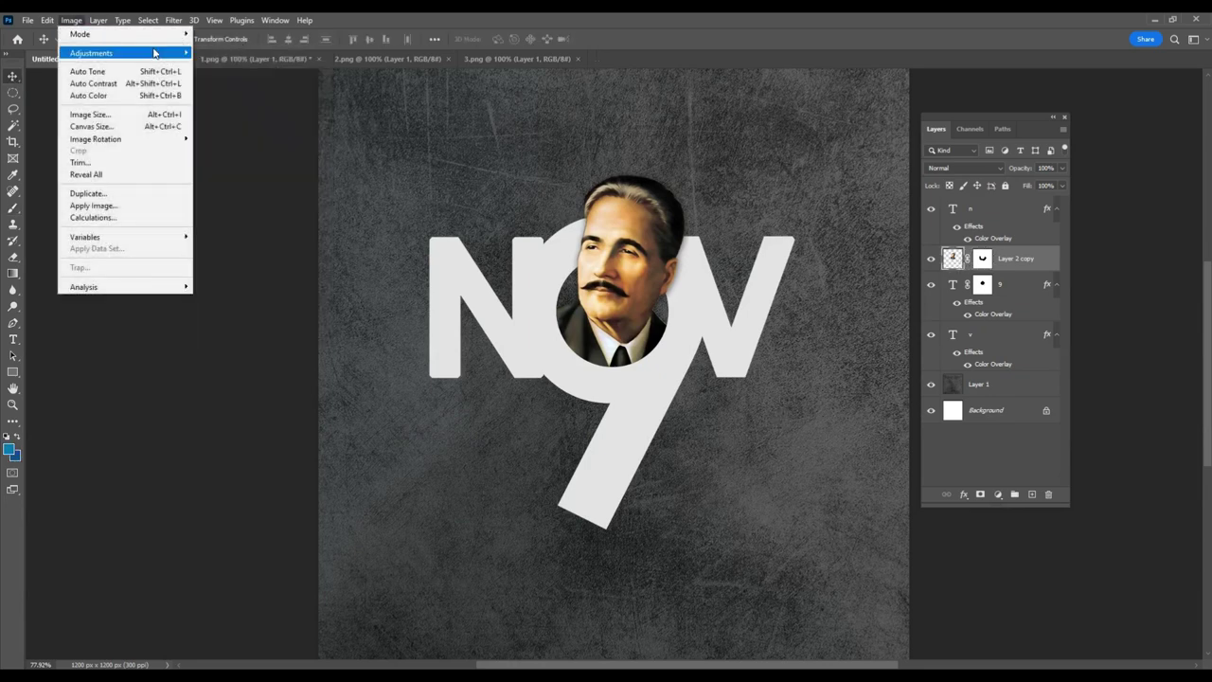
{"action": "mouse_move", "coordinate": [91, 53]}
{"action": "left_click", "coordinate": [238, 121]}
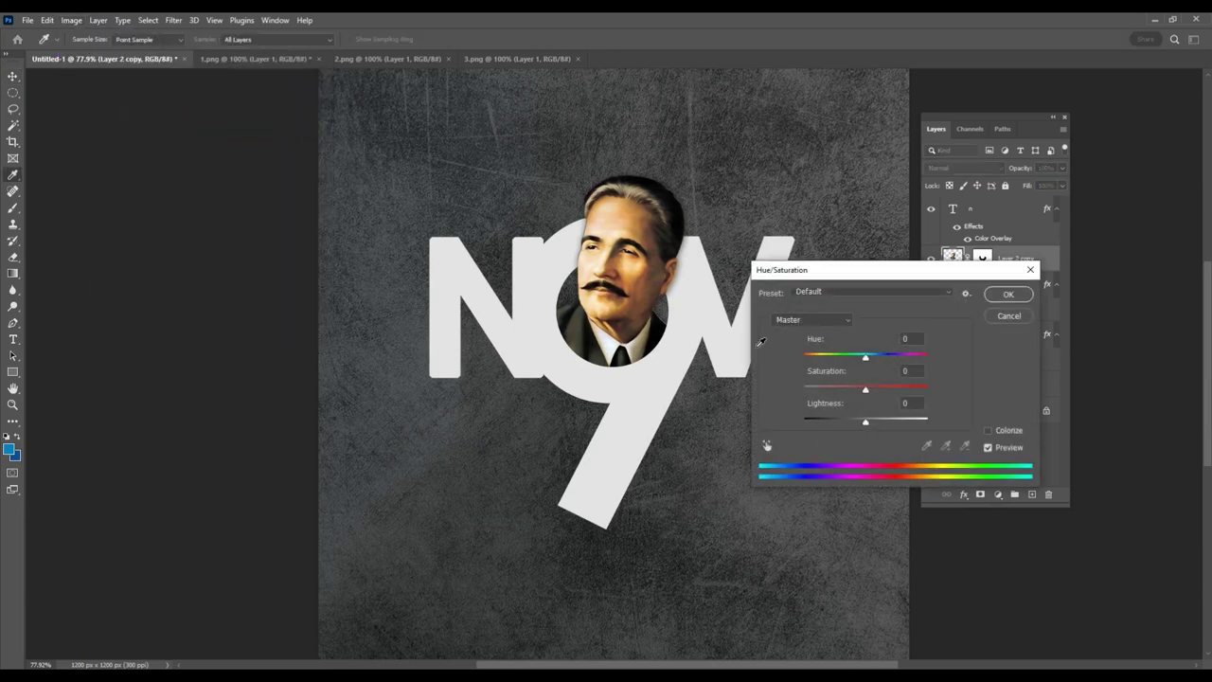
{"action": "left_click_drag", "start_coordinate": [864, 389], "coordinate": [818, 391]}
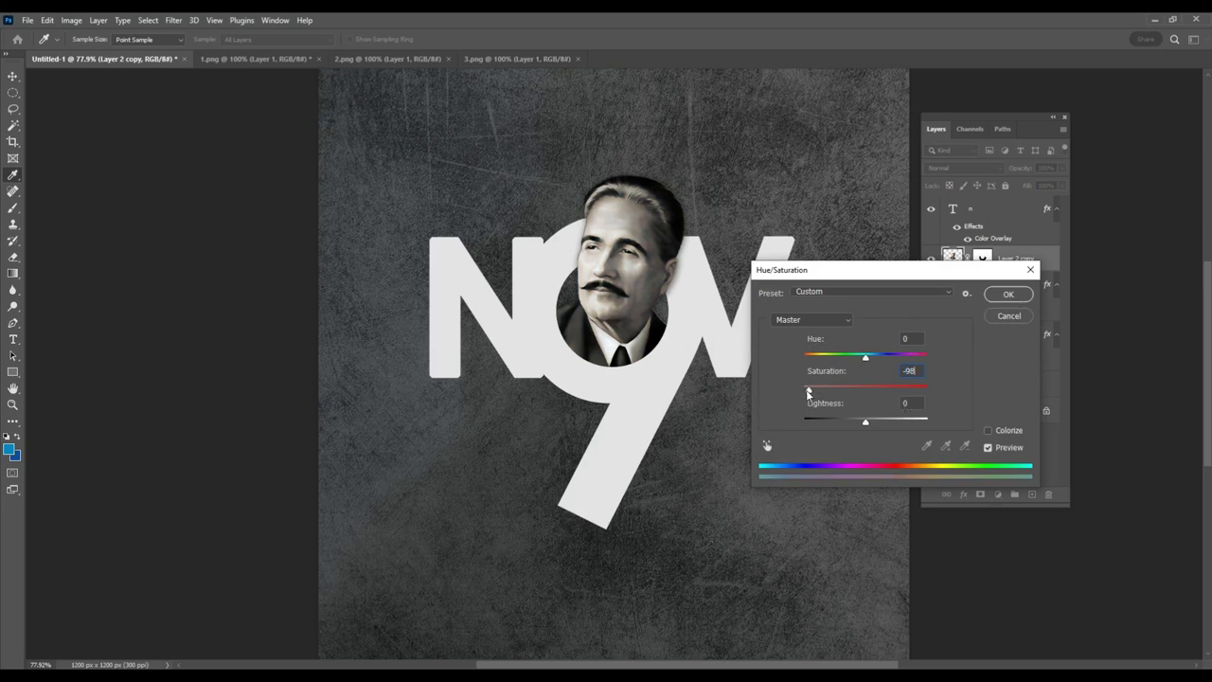
{"action": "left_click", "coordinate": [1009, 295]}
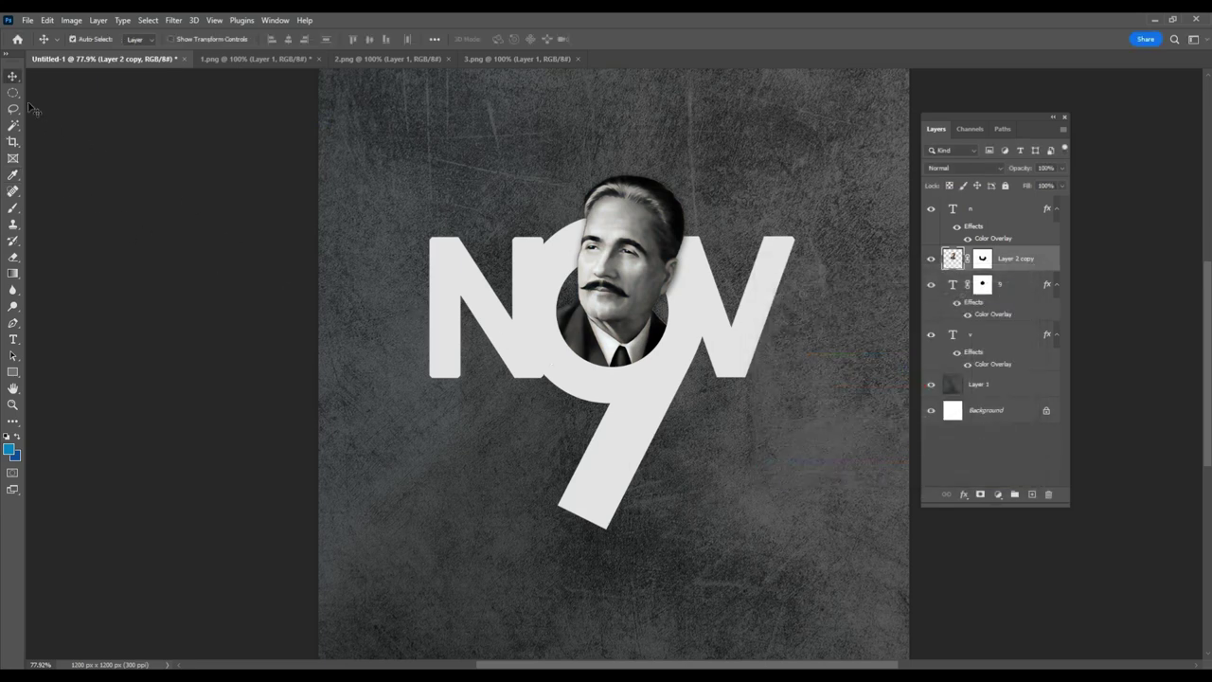
Step: Close the 1.png portrait file without saving
{"action": "left_click", "coordinate": [253, 59]}
{"action": "left_click", "coordinate": [318, 59]}
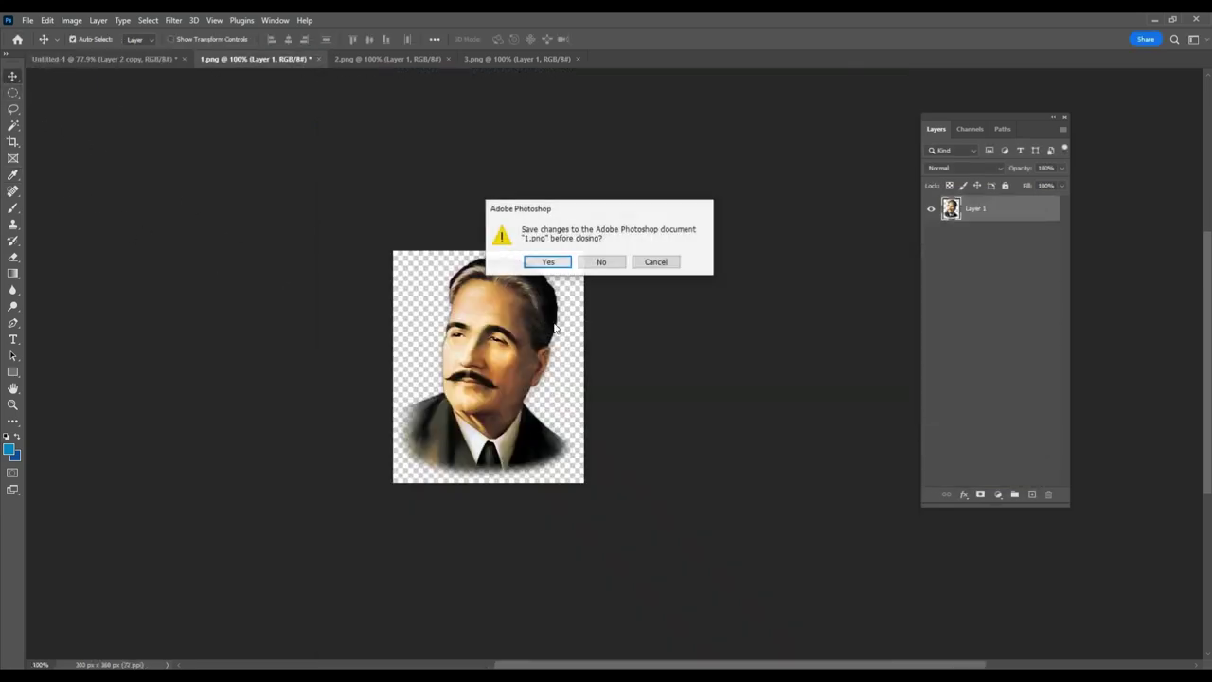
{"action": "left_click", "coordinate": [600, 260]}
Step: Bring the 2.png علامہ calligraphy to the top layer, right of the 9, as a smart object
{"action": "left_click", "coordinate": [251, 59]}
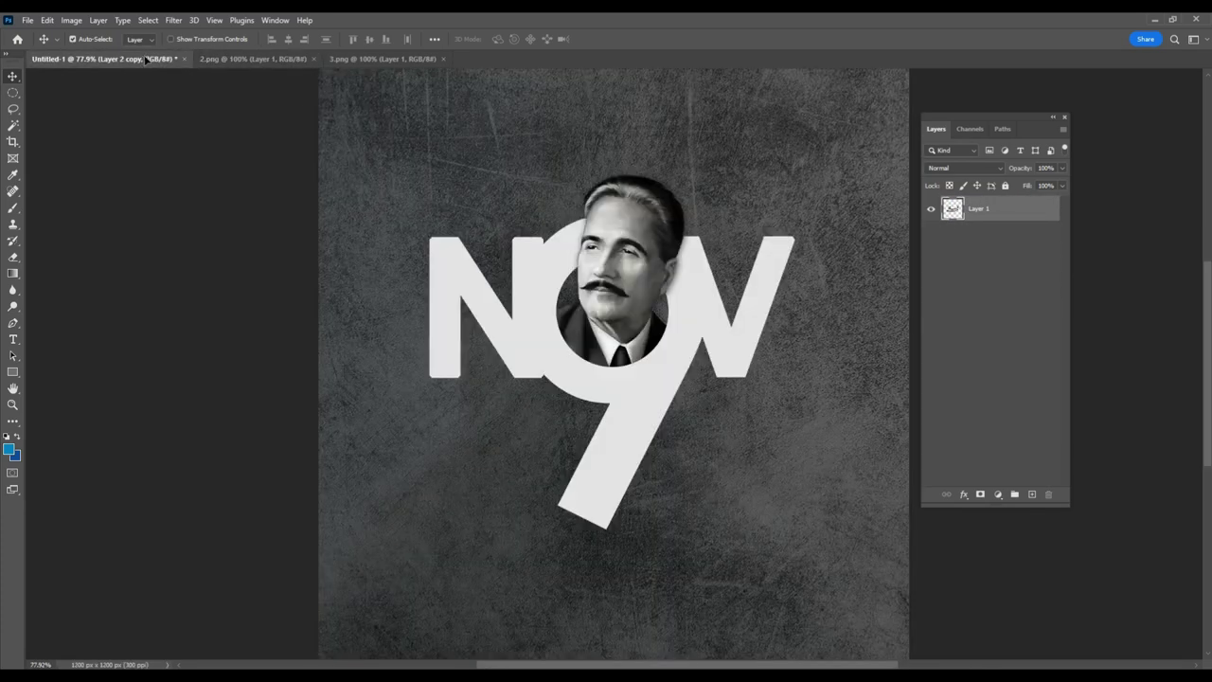
{"action": "left_click_drag", "start_coordinate": [144, 58], "coordinate": [514, 433]}
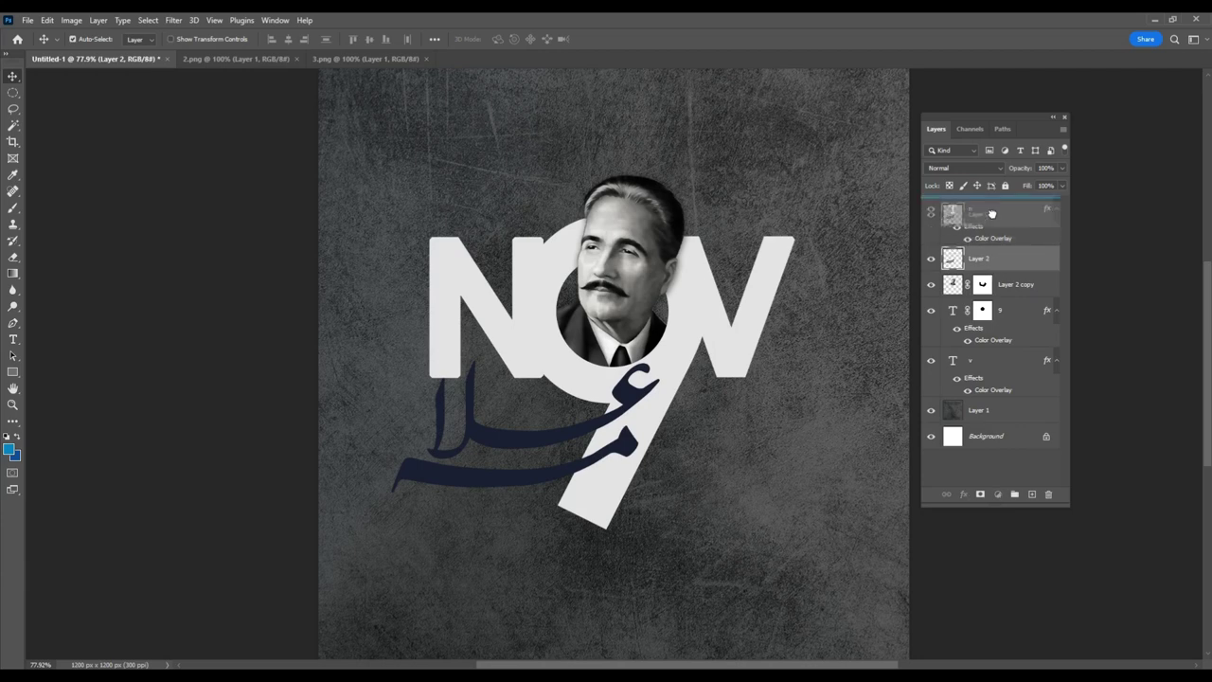
{"action": "left_click_drag", "start_coordinate": [991, 270], "coordinate": [990, 208]}
{"action": "left_click_drag", "start_coordinate": [634, 426], "coordinate": [861, 449]}
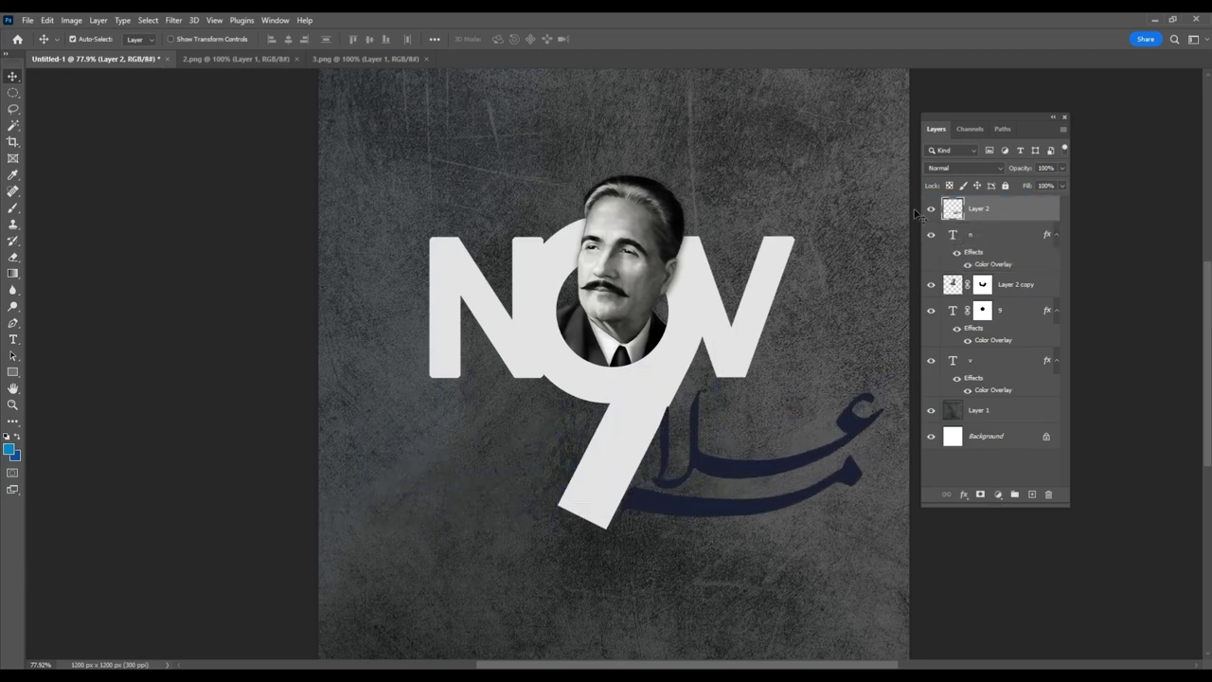
{"action": "right_click", "coordinate": [1020, 212]}
{"action": "left_click", "coordinate": [1099, 305]}
Step: Shrink the علامہ calligraphy to about 56% and nudge it slightly upward
{"action": "left_click", "coordinate": [47, 20]}
{"action": "left_click", "coordinate": [76, 298]}
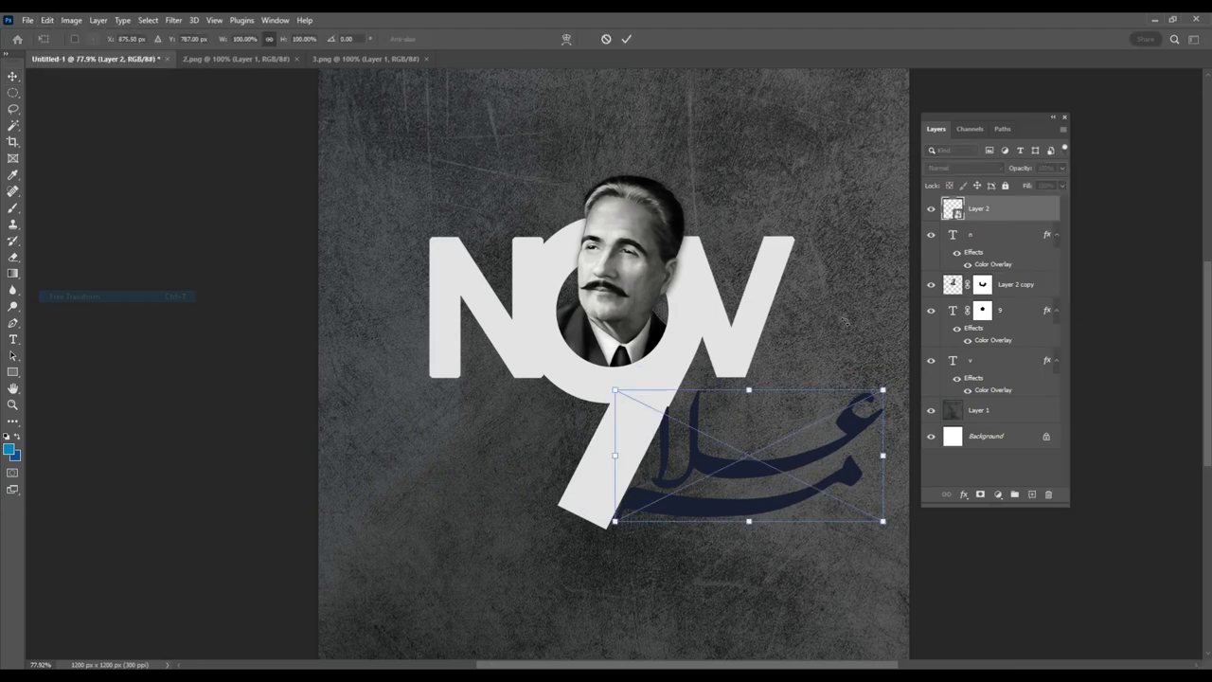
{"action": "left_click_drag", "start_coordinate": [890, 392], "coordinate": [789, 447]}
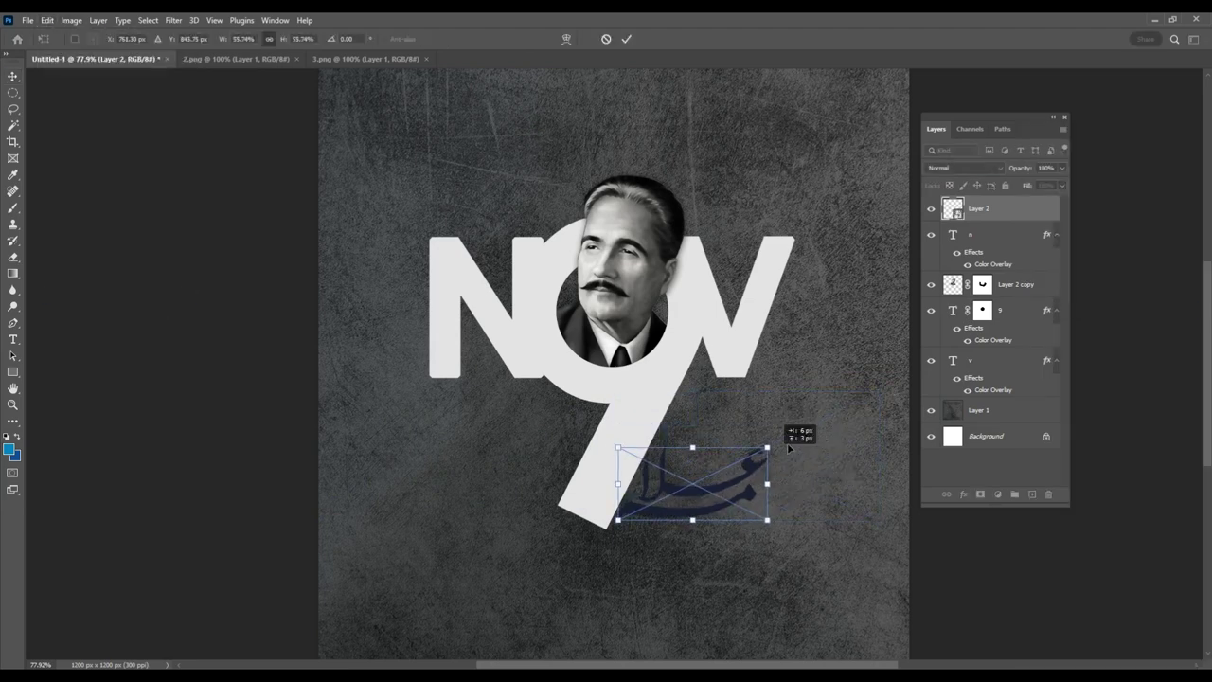
{"action": "key", "text": "Return"}
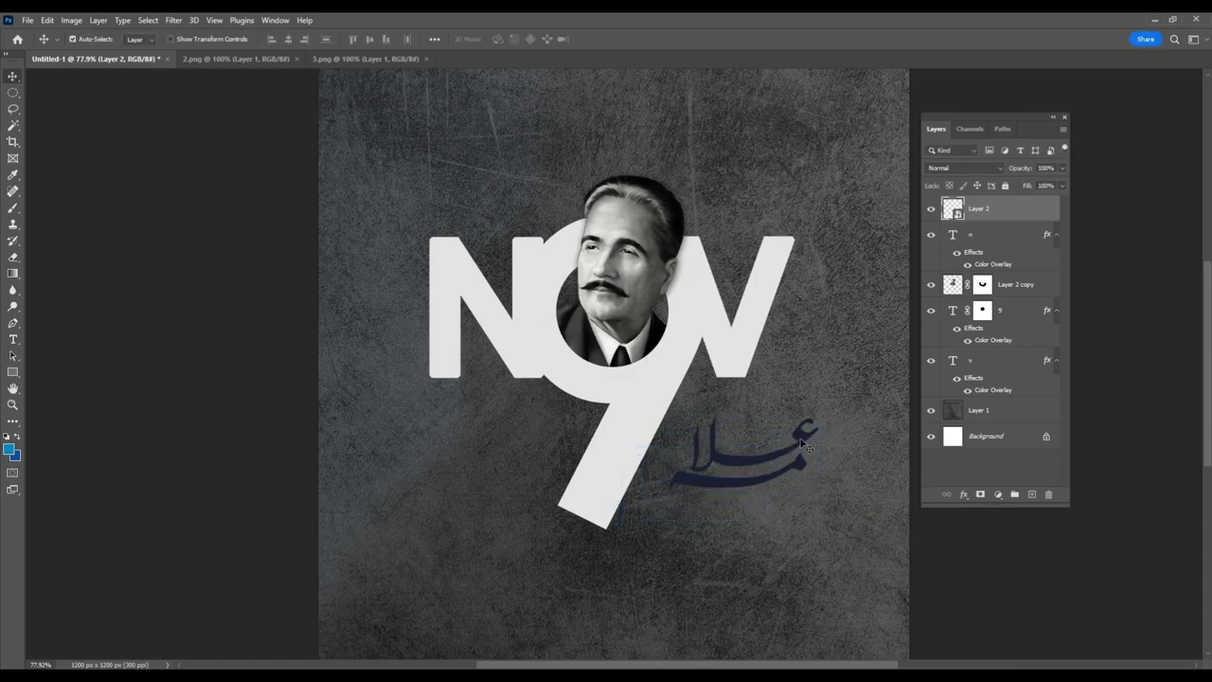
{"action": "left_click_drag", "start_coordinate": [803, 443], "coordinate": [804, 427]}
Step: Copy the 3.png اقبال calligraphy into the poster and shrink it to about 45%
{"action": "left_click", "coordinate": [350, 58]}
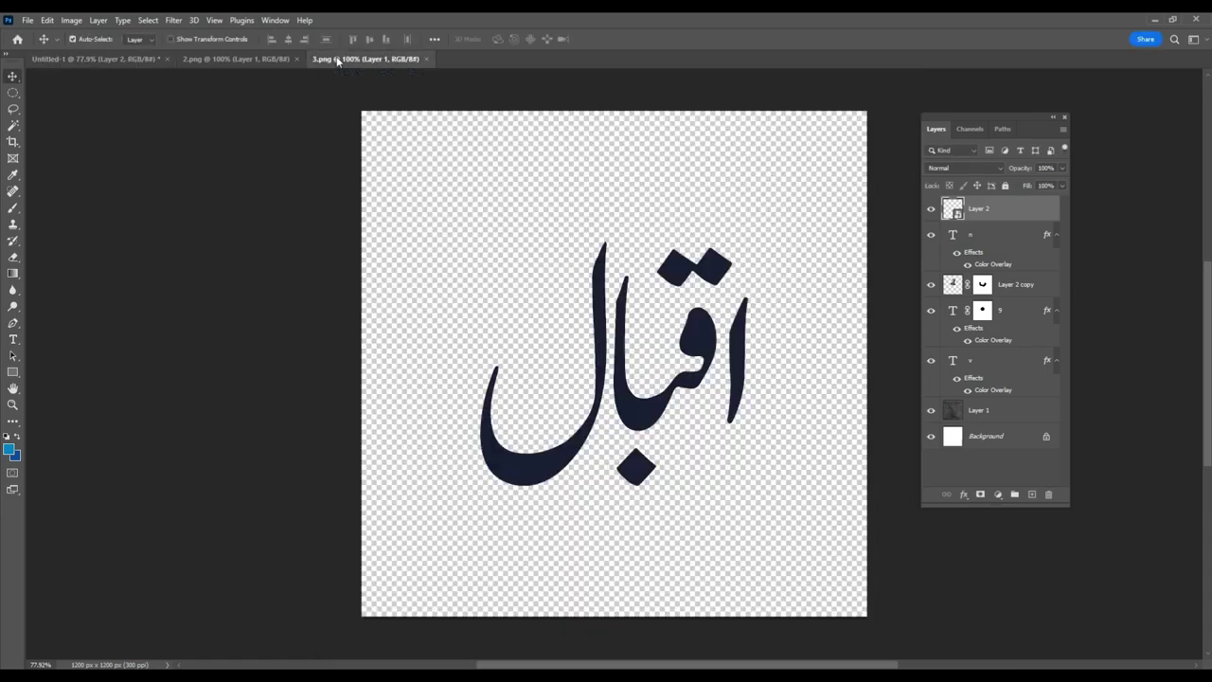
{"action": "mouse_move", "coordinate": [682, 319]}
{"action": "left_mouse_down"}
{"action": "mouse_move", "coordinate": [154, 142]}
{"action": "mouse_move", "coordinate": [697, 470]}
{"action": "mouse_move", "coordinate": [98, 64]}
{"action": "mouse_move", "coordinate": [280, 185]}
{"action": "left_mouse_up"}
{"action": "left_click", "coordinate": [47, 20]}
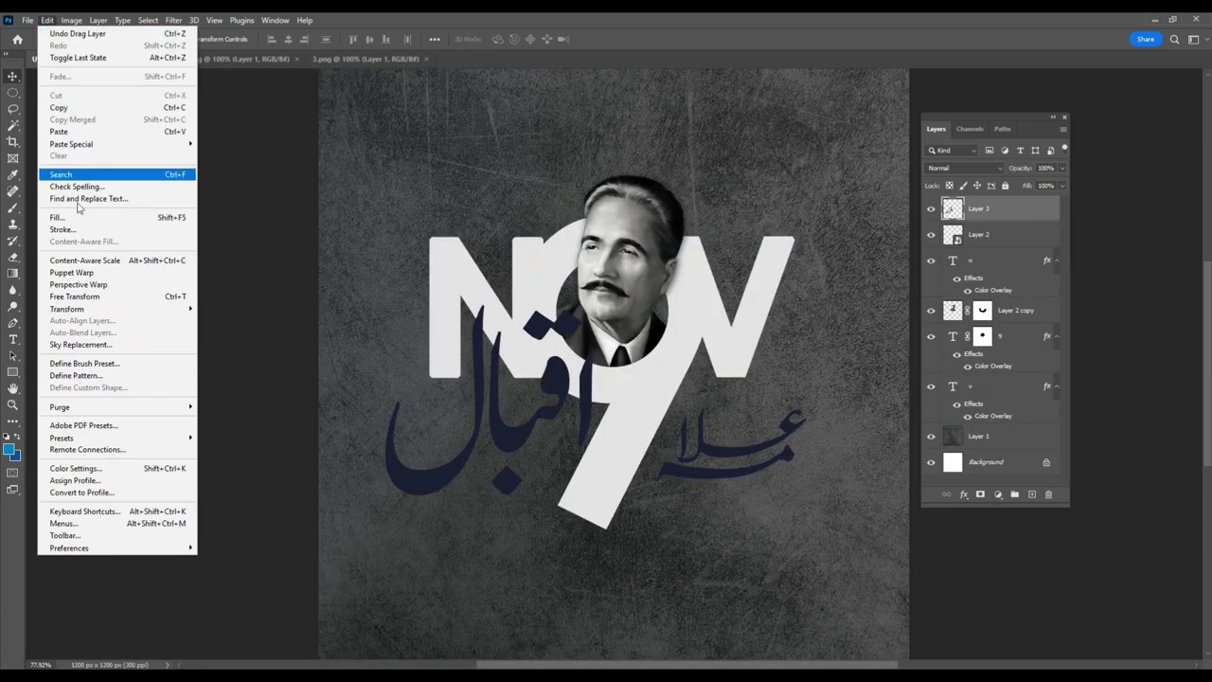
{"action": "left_click", "coordinate": [75, 298]}
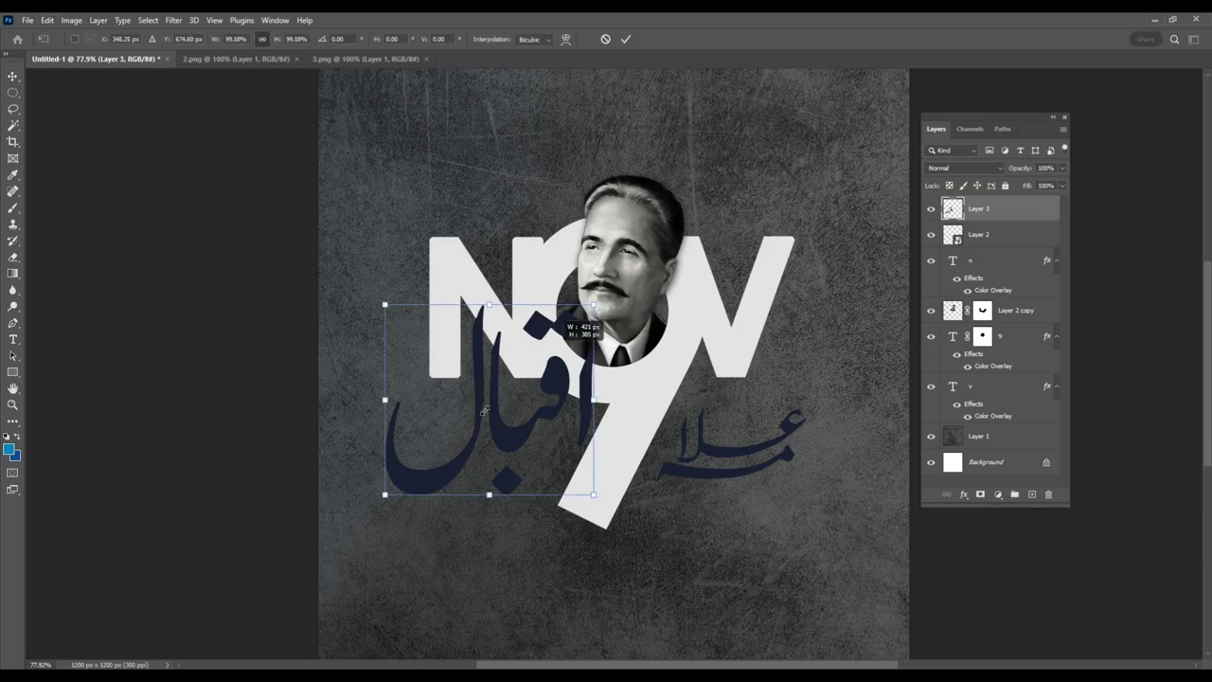
{"action": "mouse_move", "coordinate": [597, 307]}
{"action": "left_mouse_down"}
{"action": "mouse_move", "coordinate": [478, 407]}
{"action": "mouse_move", "coordinate": [786, 435]}
{"action": "mouse_move", "coordinate": [488, 433]}
{"action": "mouse_move", "coordinate": [525, 444]}
{"action": "left_mouse_up"}
{"action": "key", "text": "Return"}
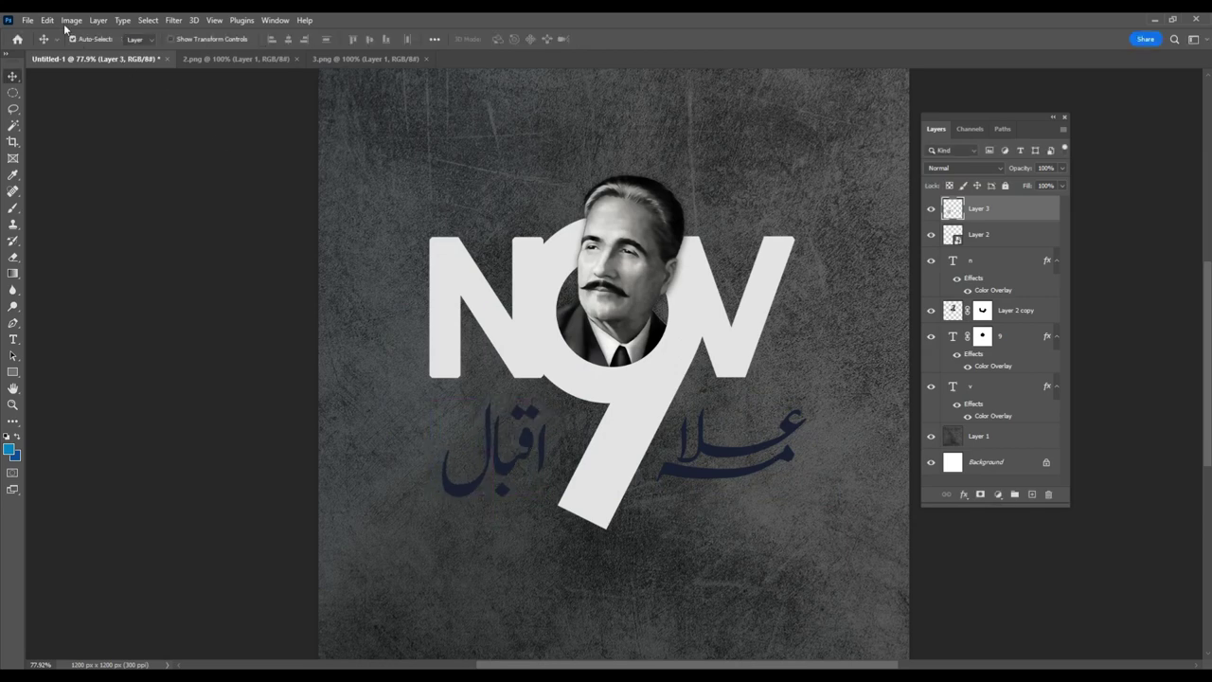
Step: Raise the Lightness of the اقبال calligraphy with a Hue/Saturation adjustment
{"action": "left_click", "coordinate": [47, 20]}
{"action": "mouse_move", "coordinate": [91, 53]}
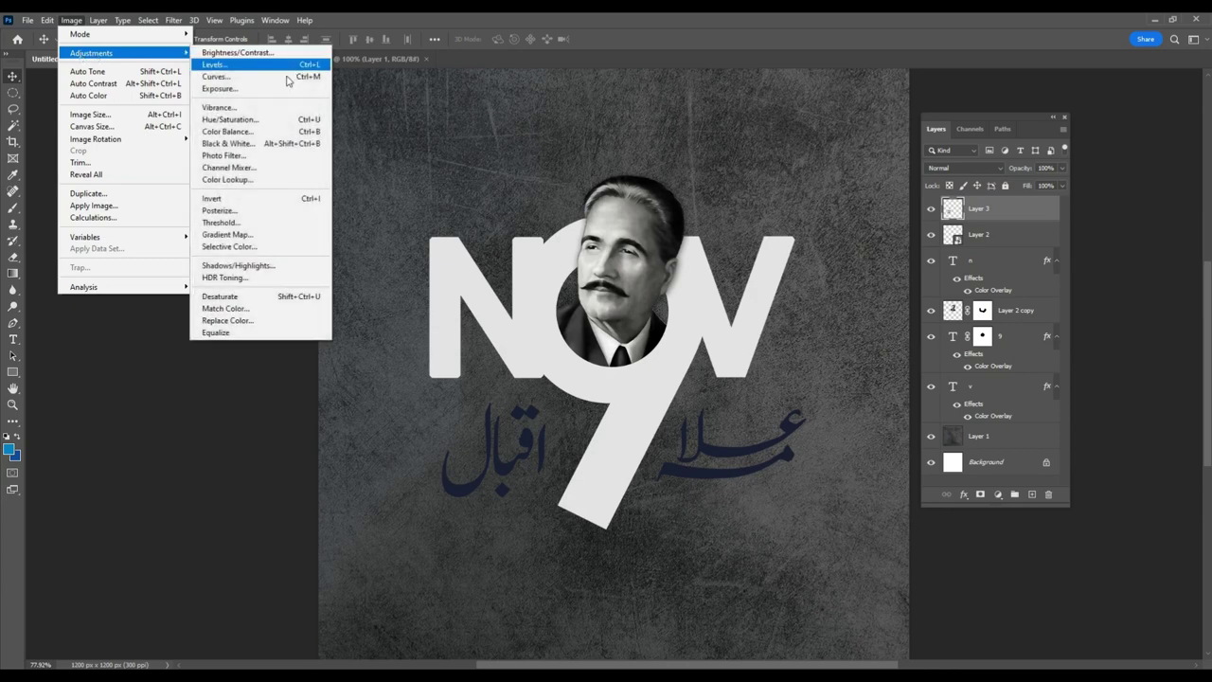
{"action": "left_click", "coordinate": [250, 119]}
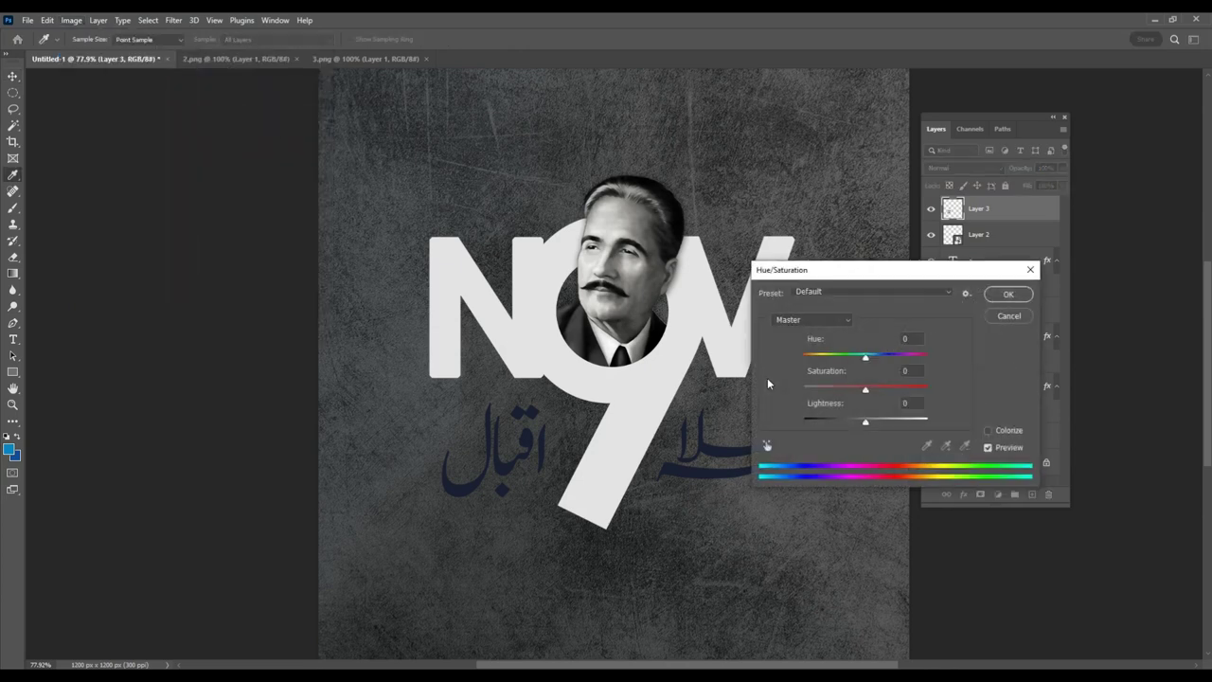
{"action": "left_click_drag", "start_coordinate": [915, 422], "coordinate": [996, 340]}
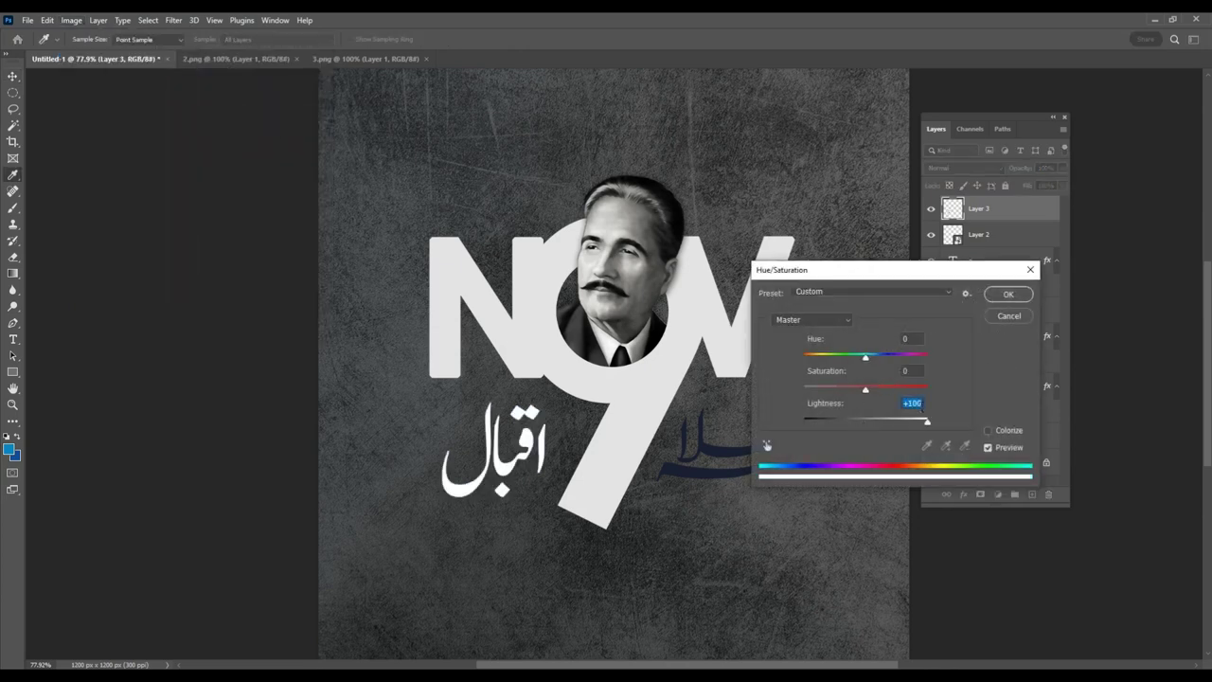
{"action": "left_click_drag", "start_coordinate": [912, 424], "coordinate": [904, 424]}
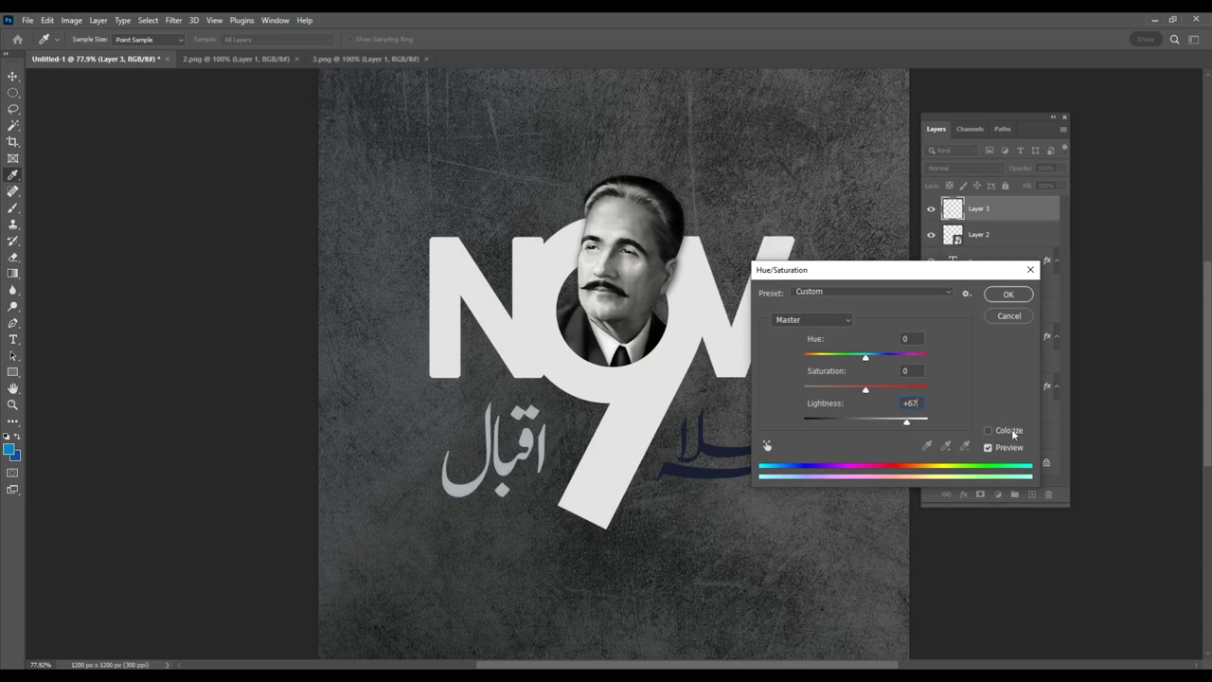
{"action": "left_click", "coordinate": [1008, 294]}
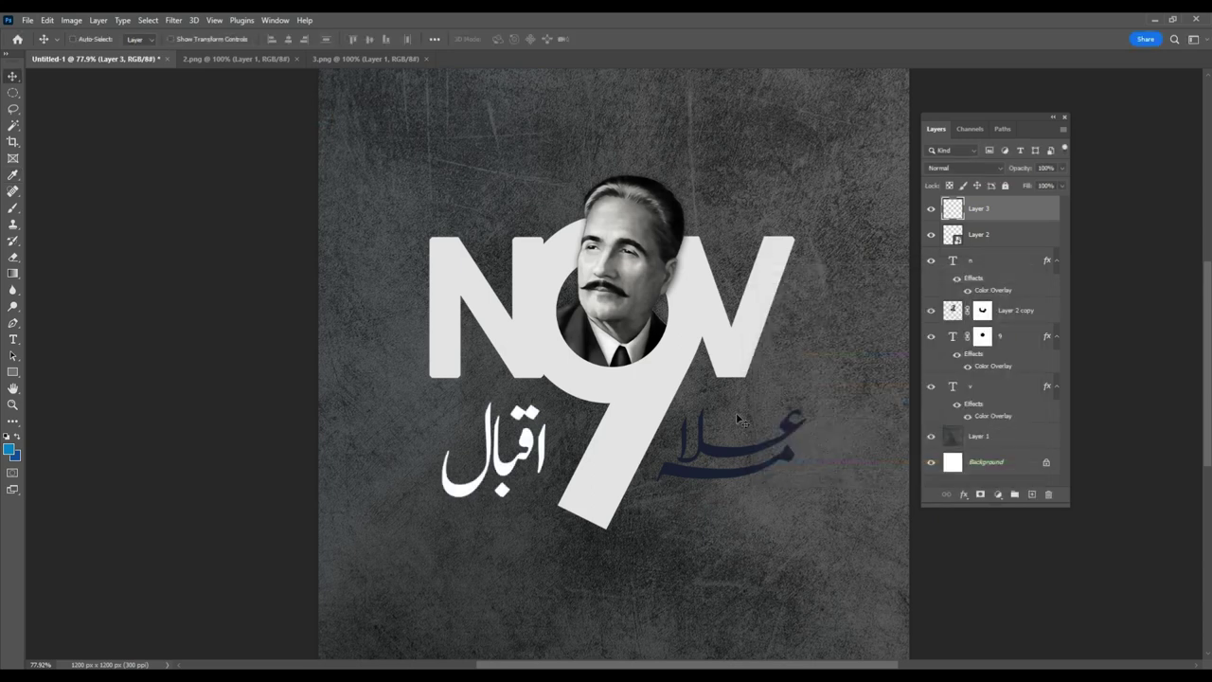
Step: Copy the letter layer's Color Overlay style and paste it onto both calligraphy layers
{"action": "left_click", "coordinate": [1003, 386]}
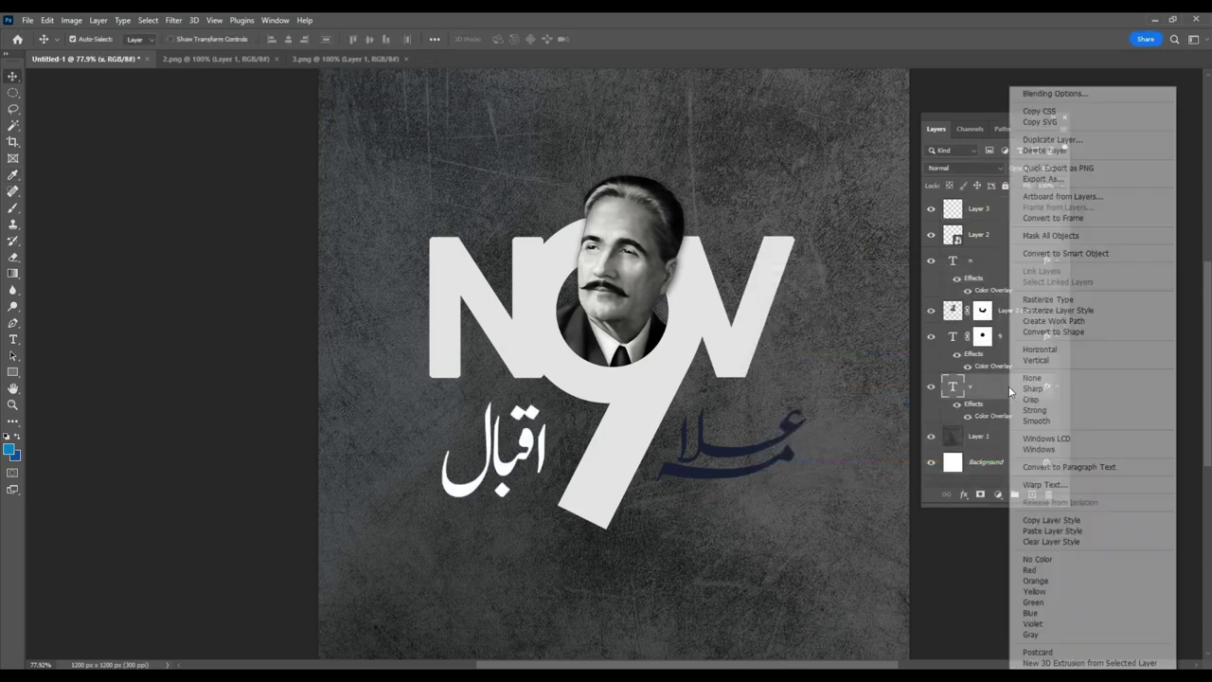
{"action": "right_click", "coordinate": [1008, 387]}
{"action": "left_click", "coordinate": [1065, 520]}
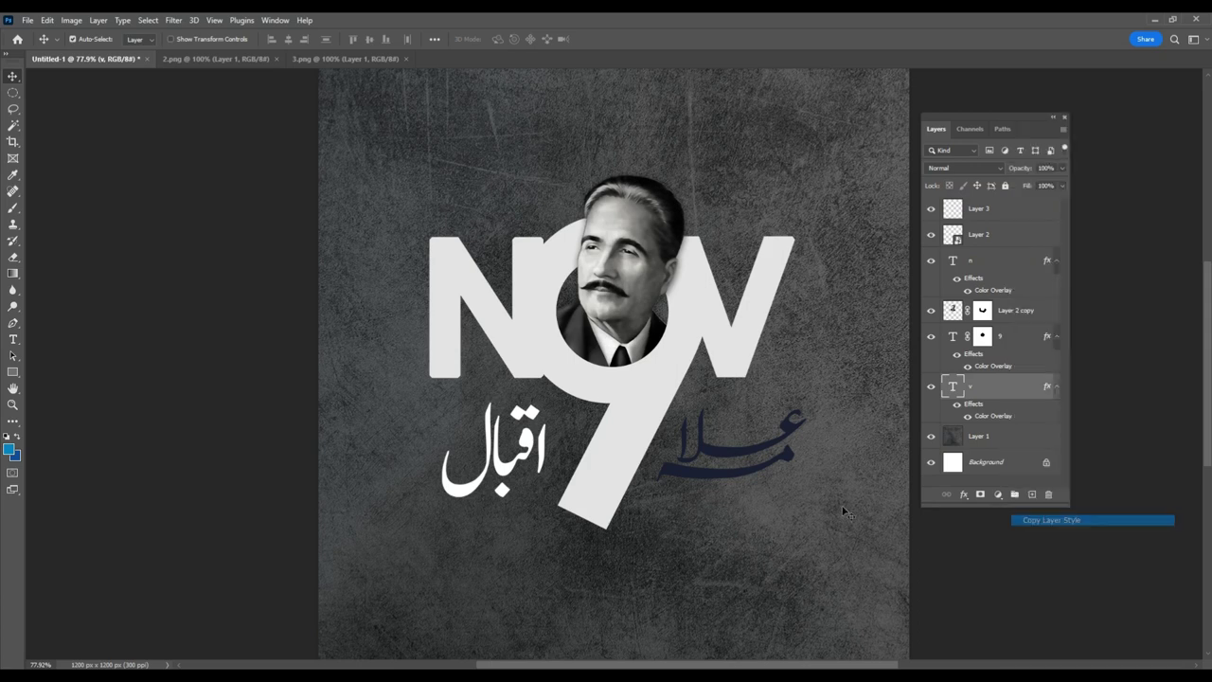
{"action": "left_click", "coordinate": [757, 447]}
{"action": "left_click", "coordinate": [533, 449], "text": "shift"}
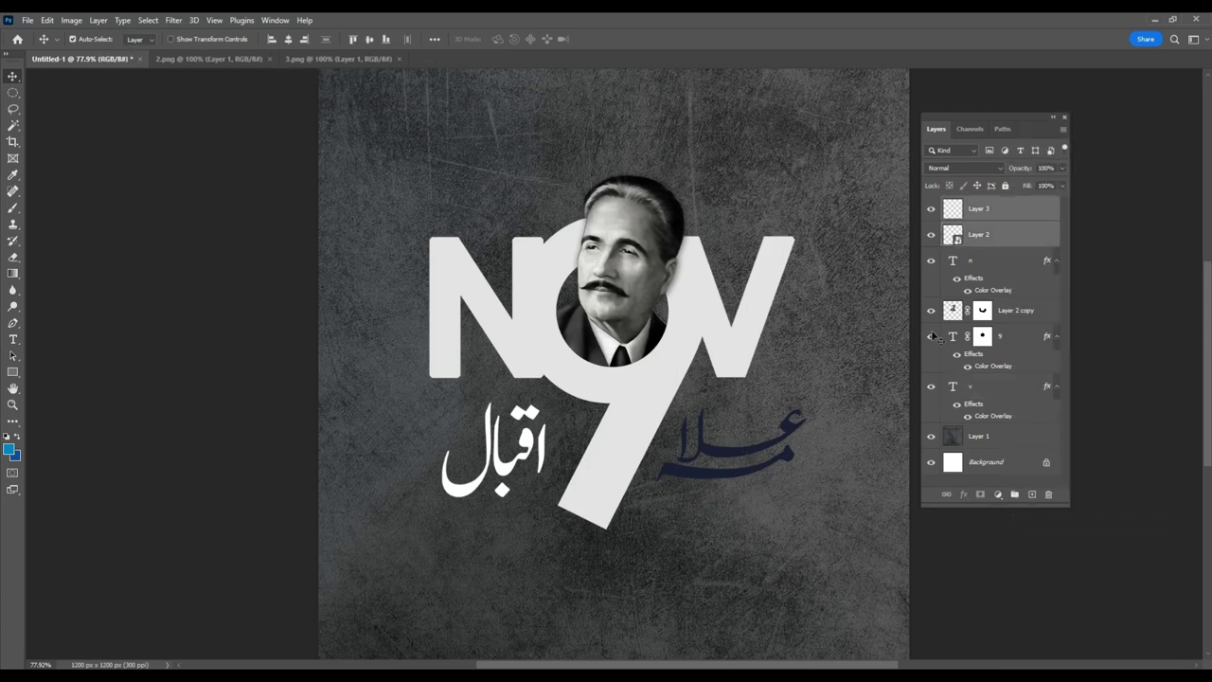
{"action": "right_click", "coordinate": [1016, 221]}
{"action": "left_click", "coordinate": [1057, 437]}
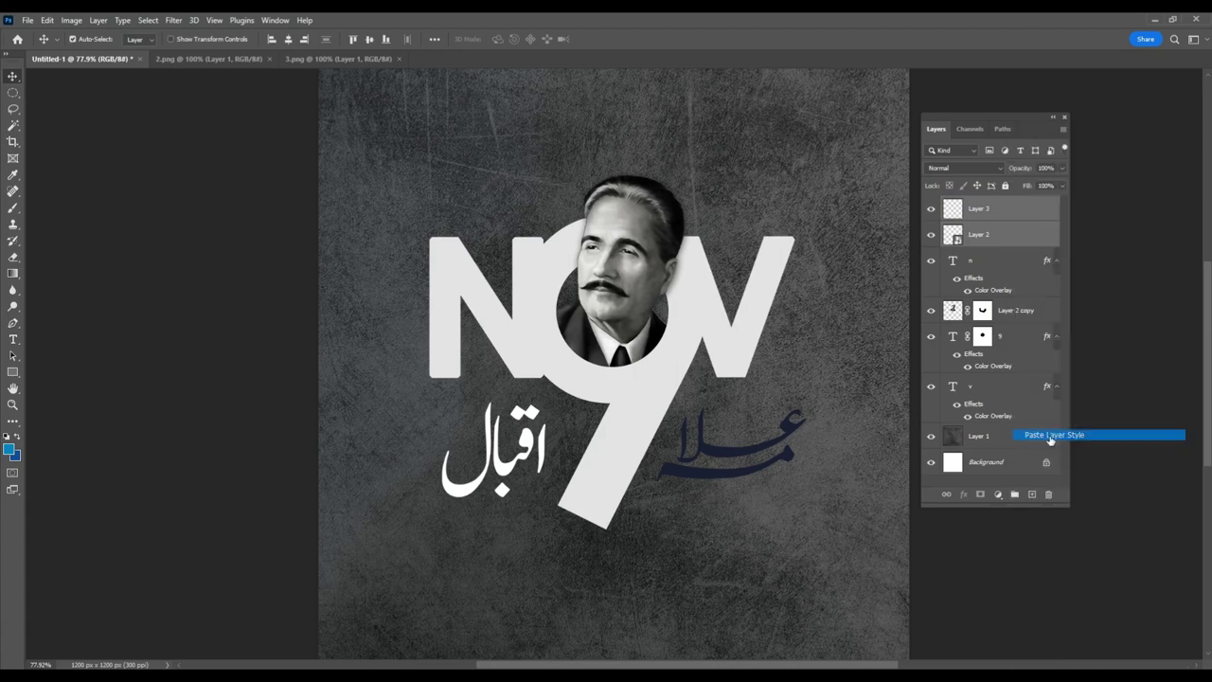
{"action": "left_click", "coordinate": [807, 442]}
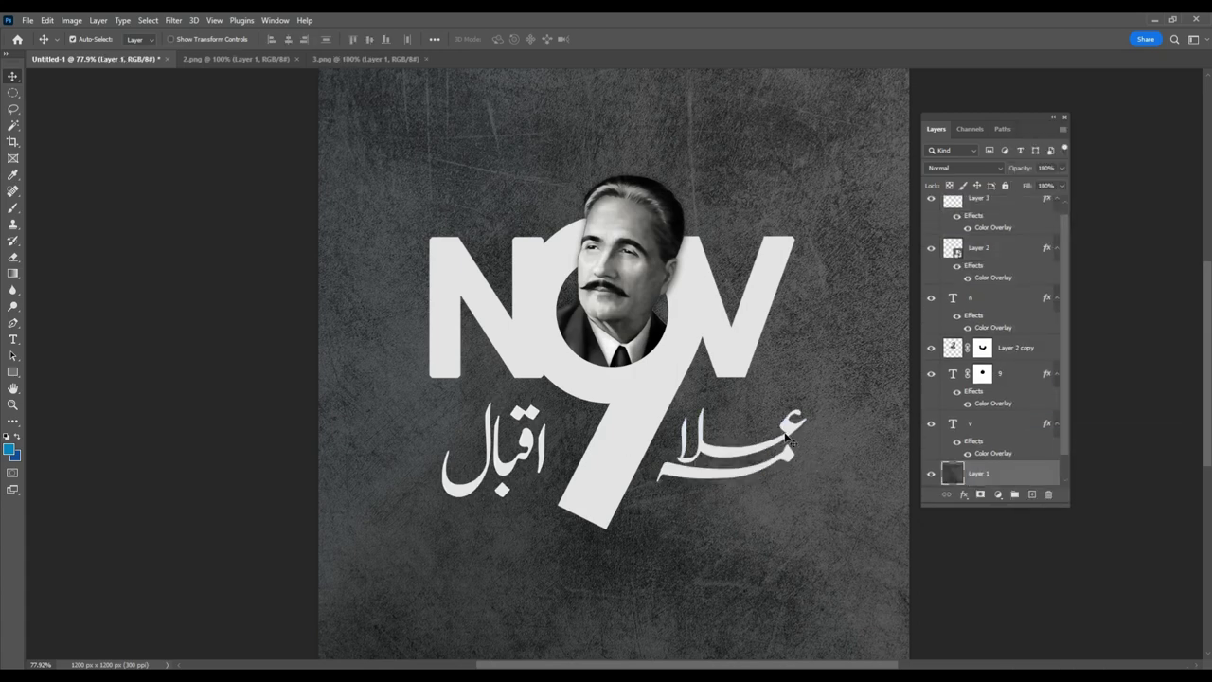
Step: Lock the textured background layer against edits
{"action": "left_click", "coordinate": [786, 439]}
{"action": "mouse_move", "coordinate": [707, 451]}
{"action": "left_mouse_down"}
{"action": "mouse_move", "coordinate": [715, 363]}
{"action": "mouse_move", "coordinate": [713, 476]}
{"action": "left_mouse_up"}
{"action": "left_click", "coordinate": [1027, 478]}
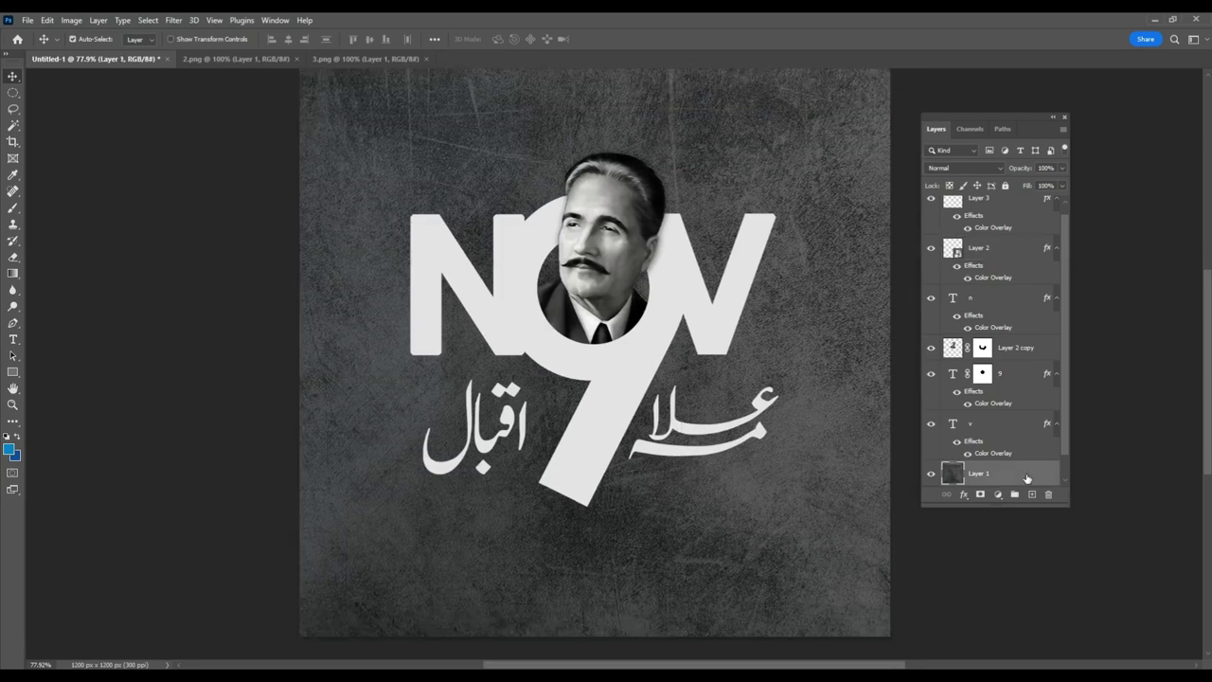
{"action": "left_click", "coordinate": [1004, 187]}
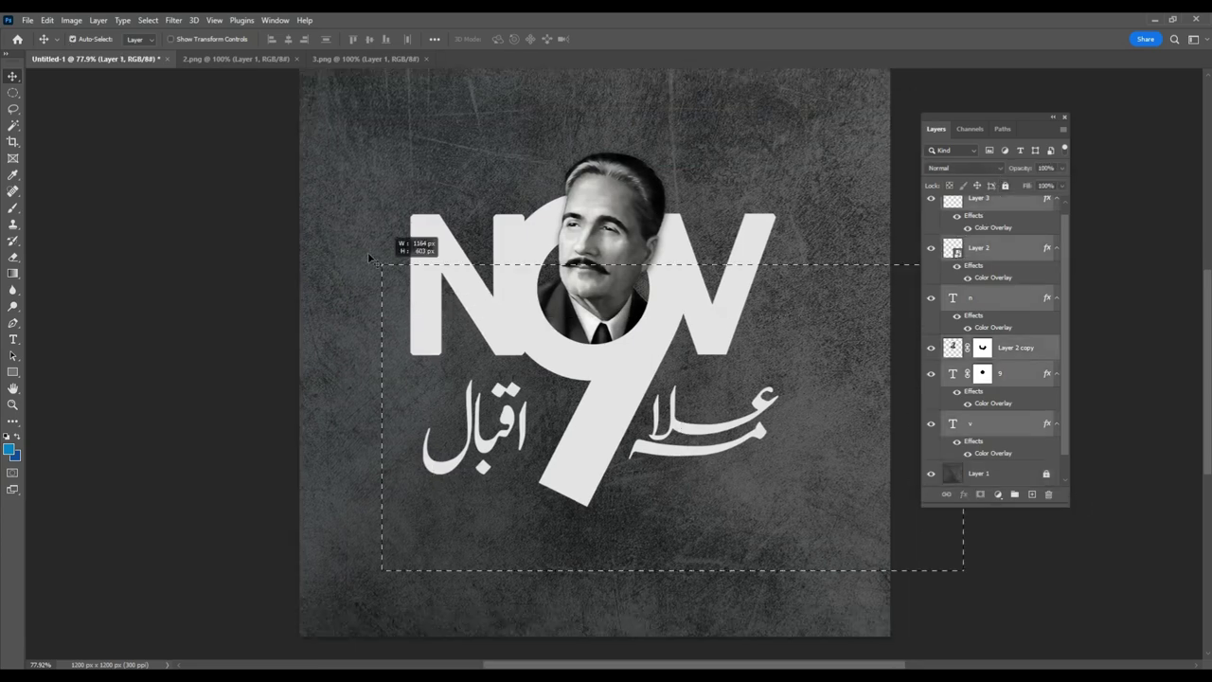
Step: Select the letters, portrait and calligraphy together and move them higher on the poster
{"action": "left_click_drag", "start_coordinate": [963, 574], "coordinate": [379, 251]}
{"action": "left_click_drag", "start_coordinate": [594, 235], "coordinate": [594, 195]}
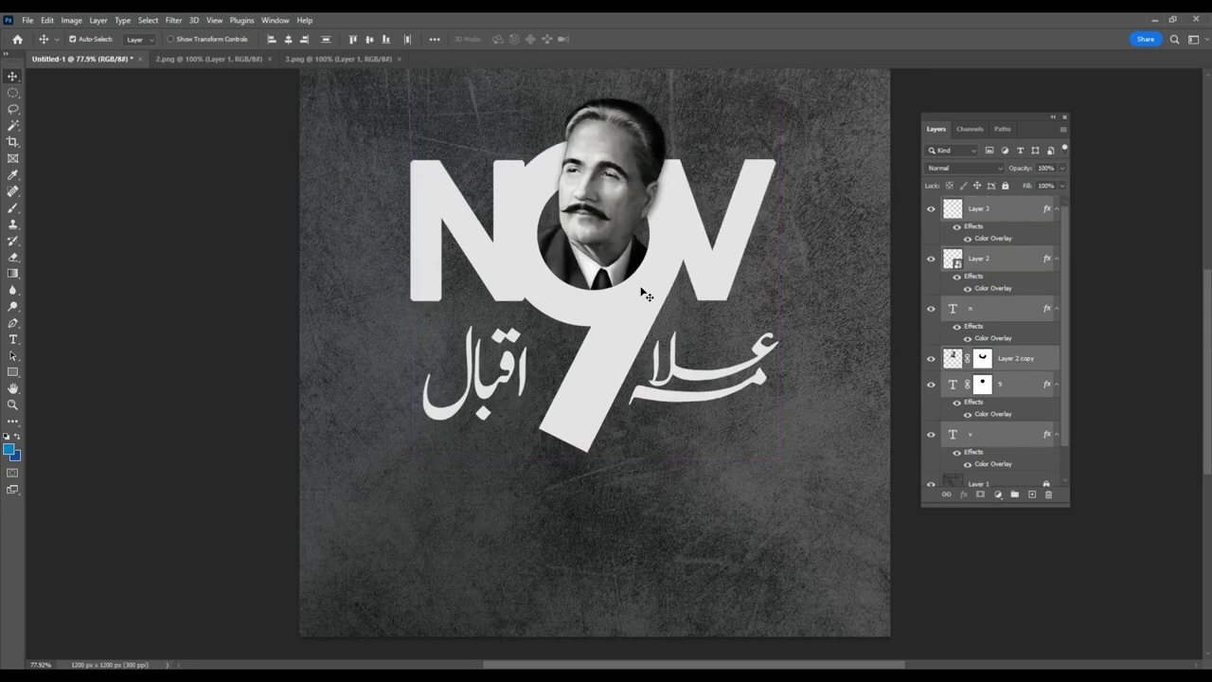
{"action": "left_click_drag", "start_coordinate": [634, 189], "coordinate": [623, 170]}
{"action": "left_click", "coordinate": [894, 296]}
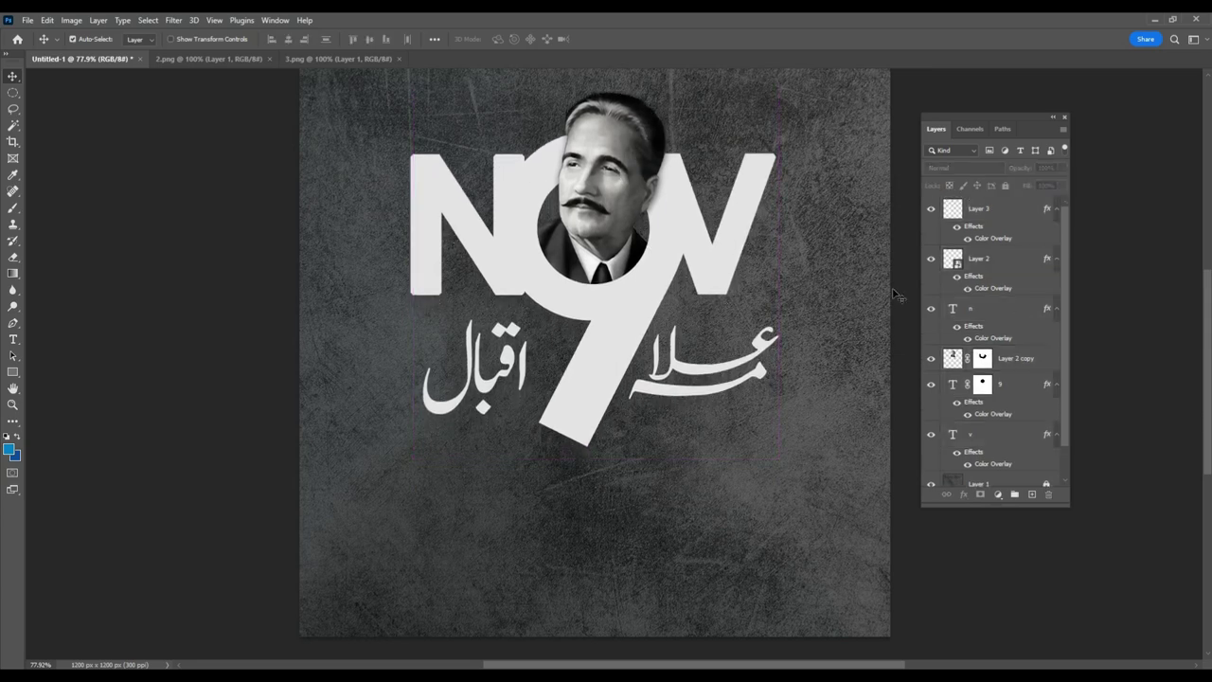
{"action": "left_click", "coordinate": [1003, 209]}
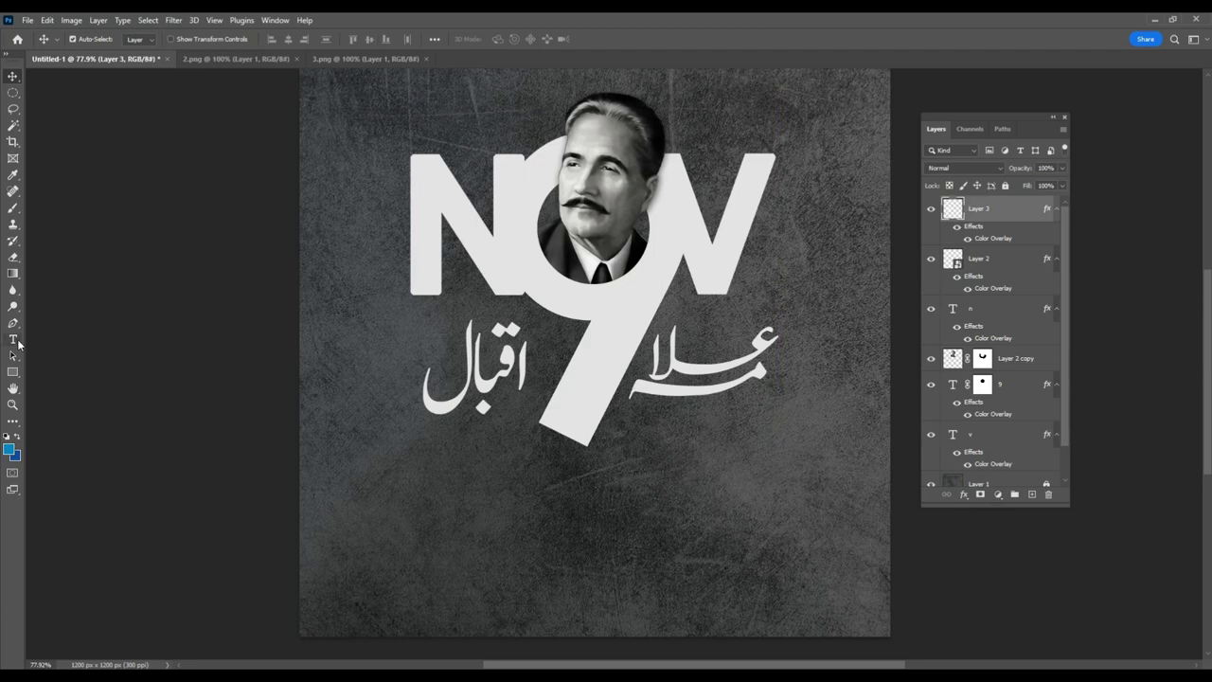
Step: Add a 24 pt ALLAMA IQBAL heading below the artwork with tracking 0
{"action": "left_click", "coordinate": [12, 339]}
{"action": "left_click", "coordinate": [391, 526]}
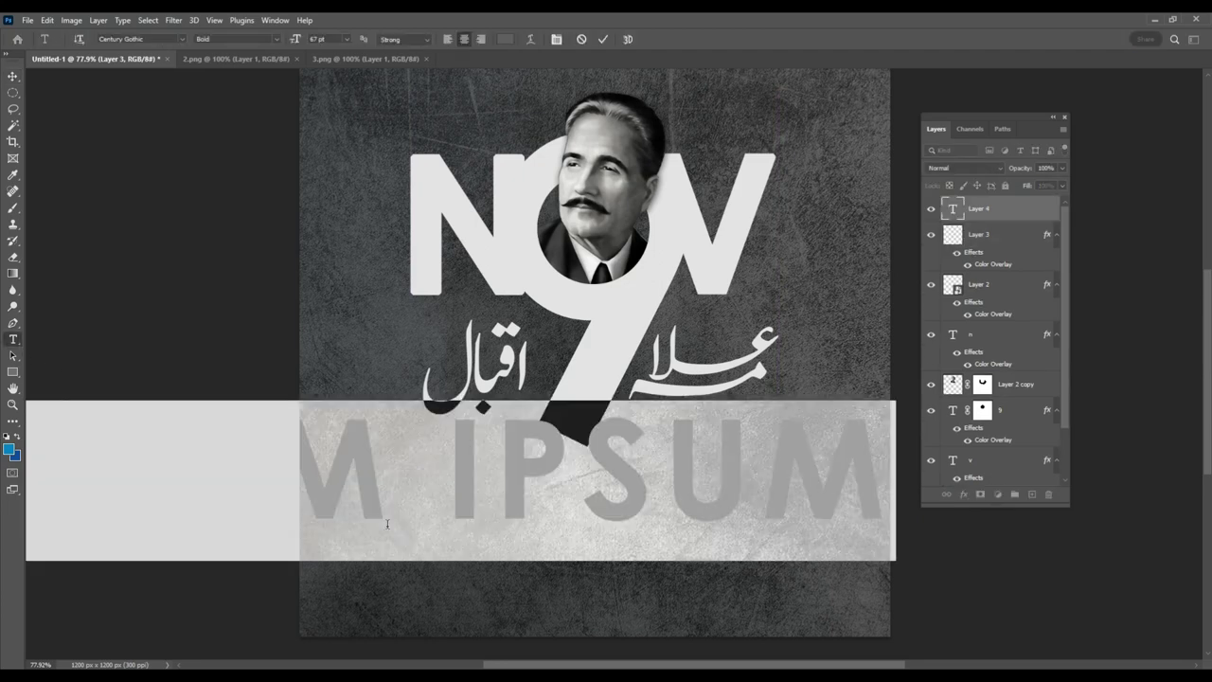
{"action": "type", "text": "ALLA"}
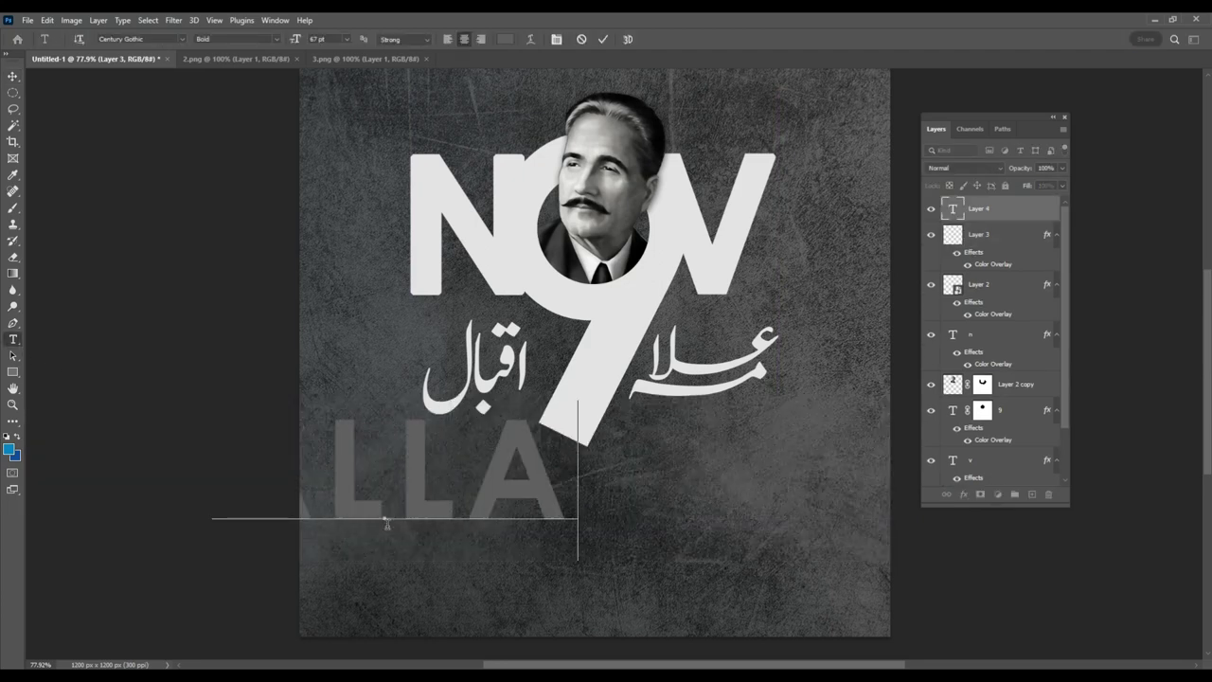
{"action": "type", "text": "MA IQBA"}
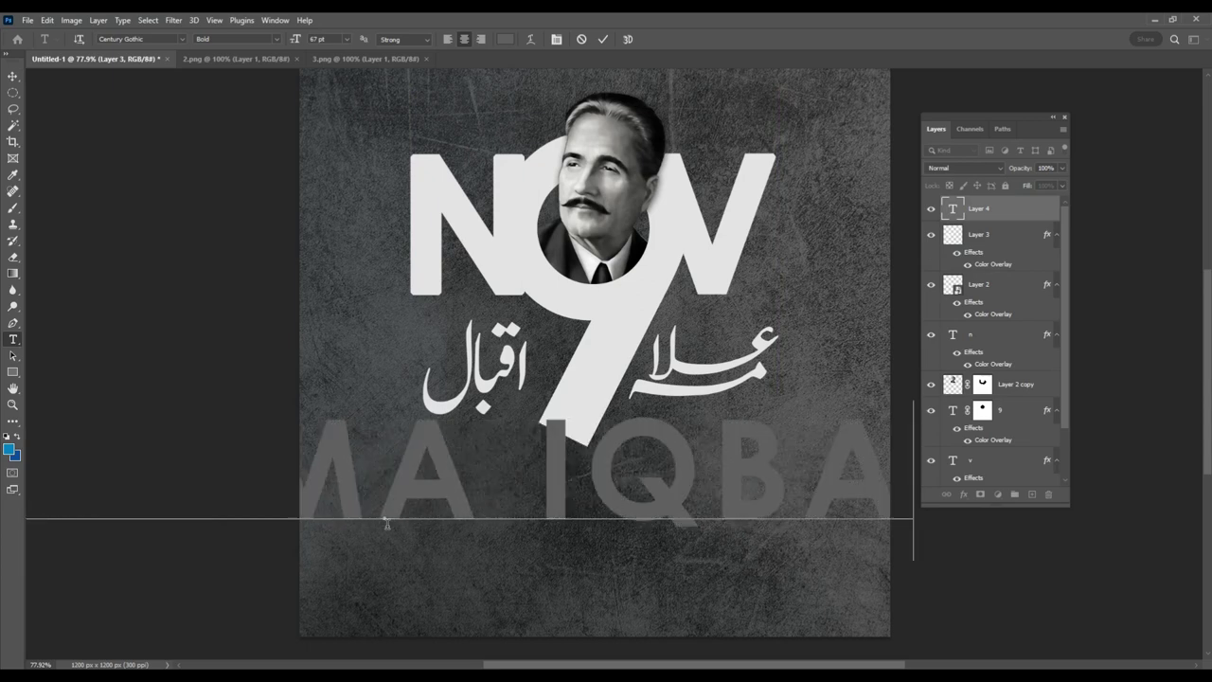
{"action": "key", "text": "ctrl+a"}
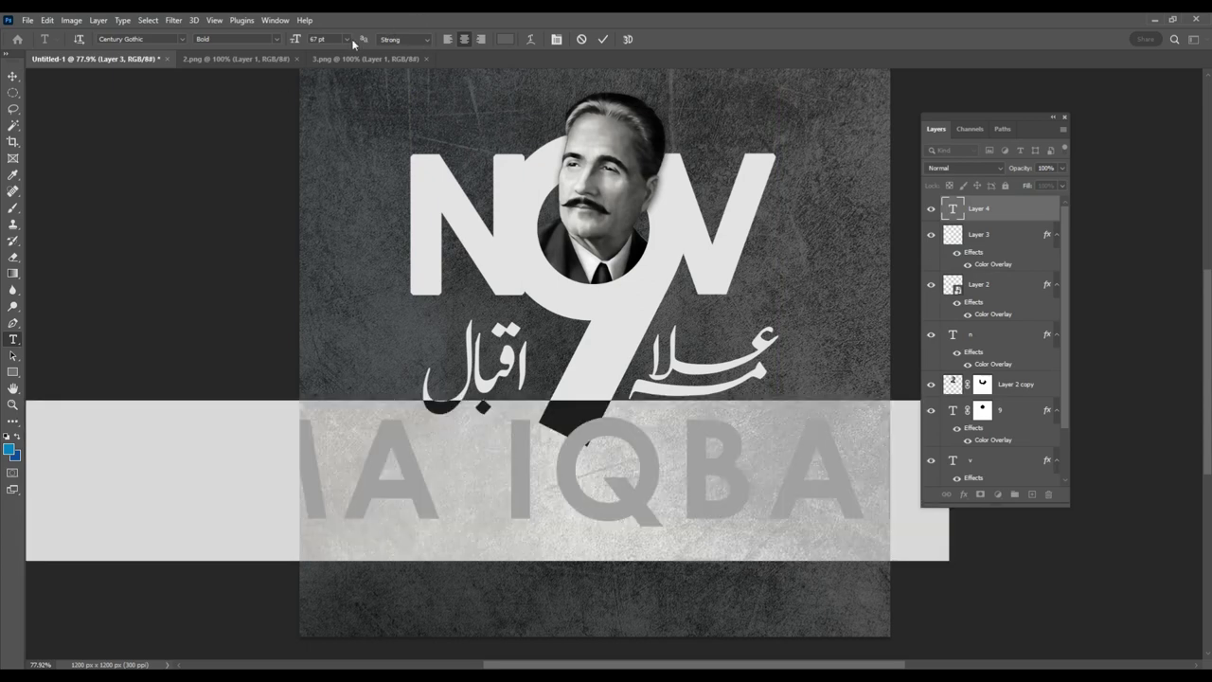
{"action": "left_click", "coordinate": [347, 38]}
{"action": "left_click", "coordinate": [349, 152]}
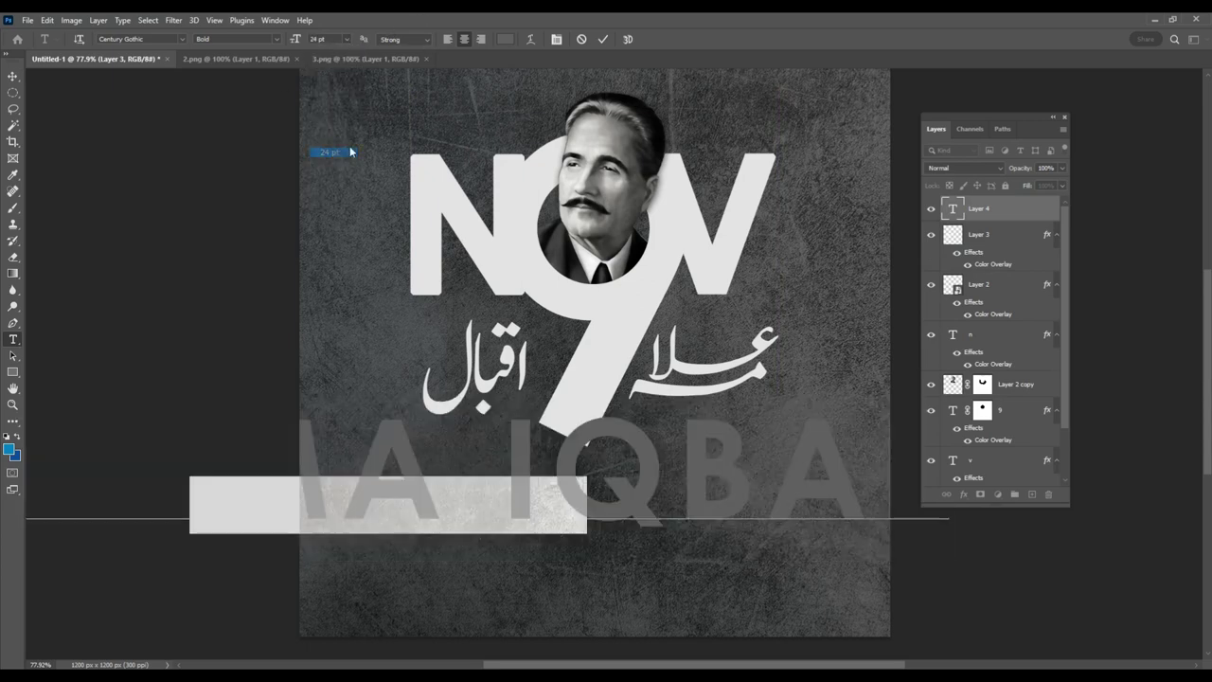
{"action": "left_click", "coordinate": [557, 39]}
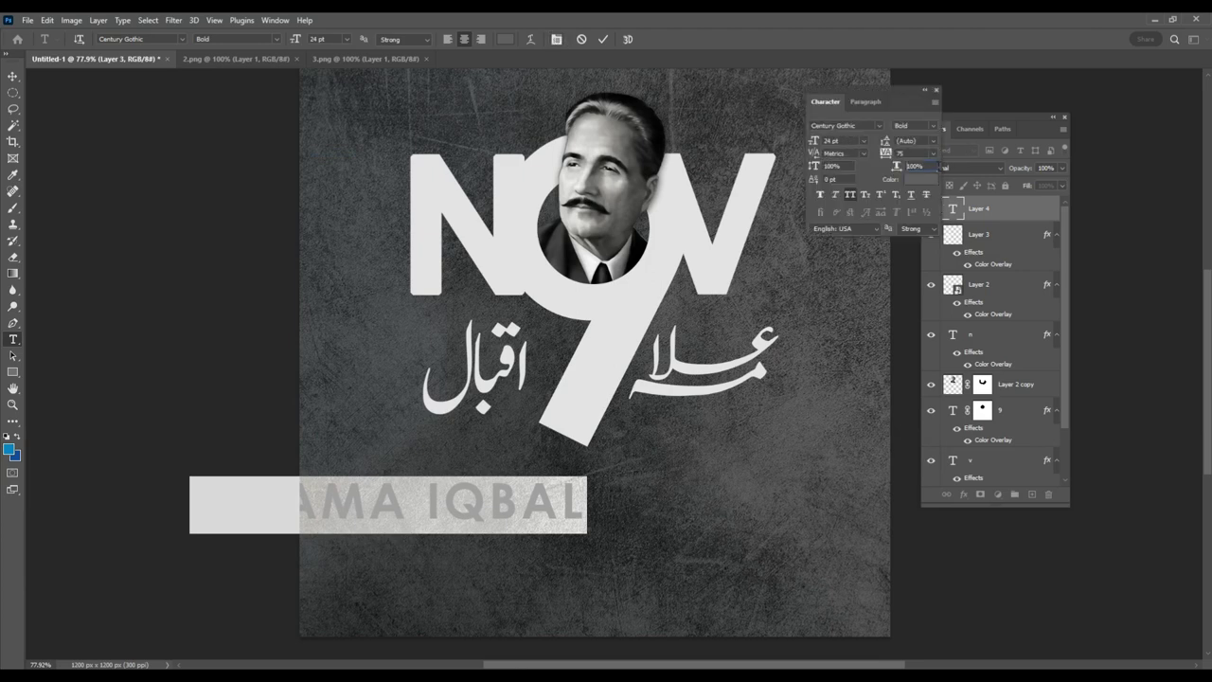
{"action": "left_click", "coordinate": [932, 152]}
{"action": "left_click", "coordinate": [914, 227]}
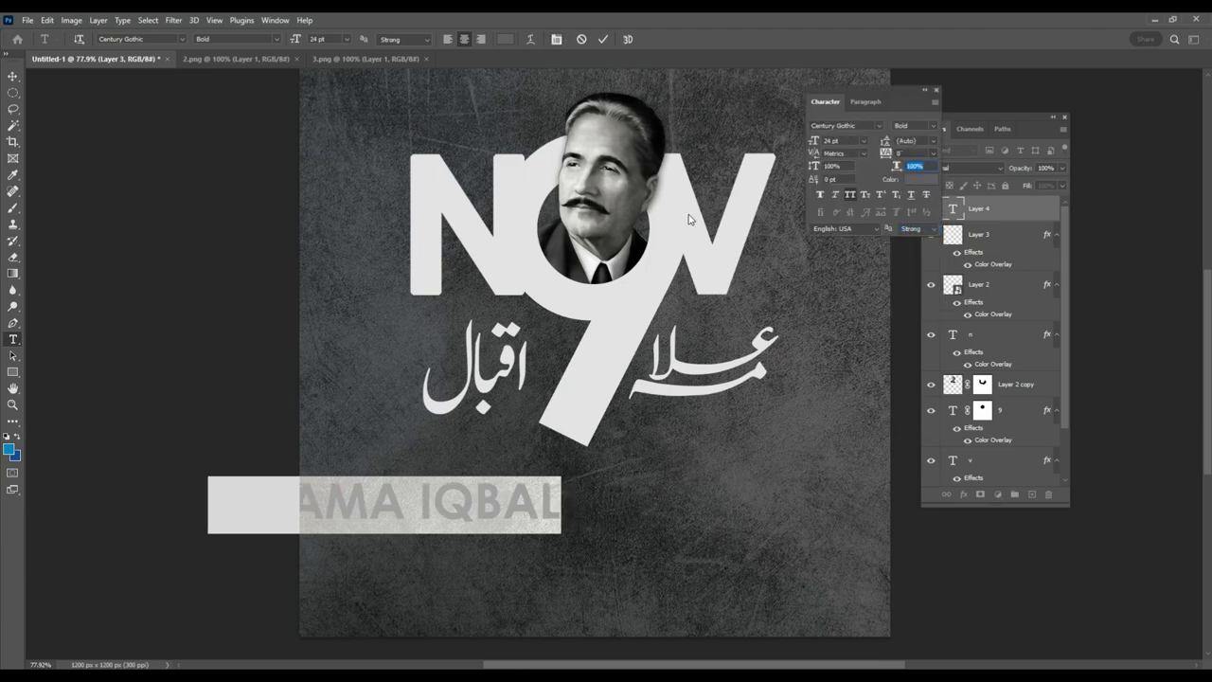
Step: Colour the heading bright yellow and centre it beneath the calligraphy
{"action": "left_click", "coordinate": [937, 90]}
{"action": "left_click", "coordinate": [505, 39]}
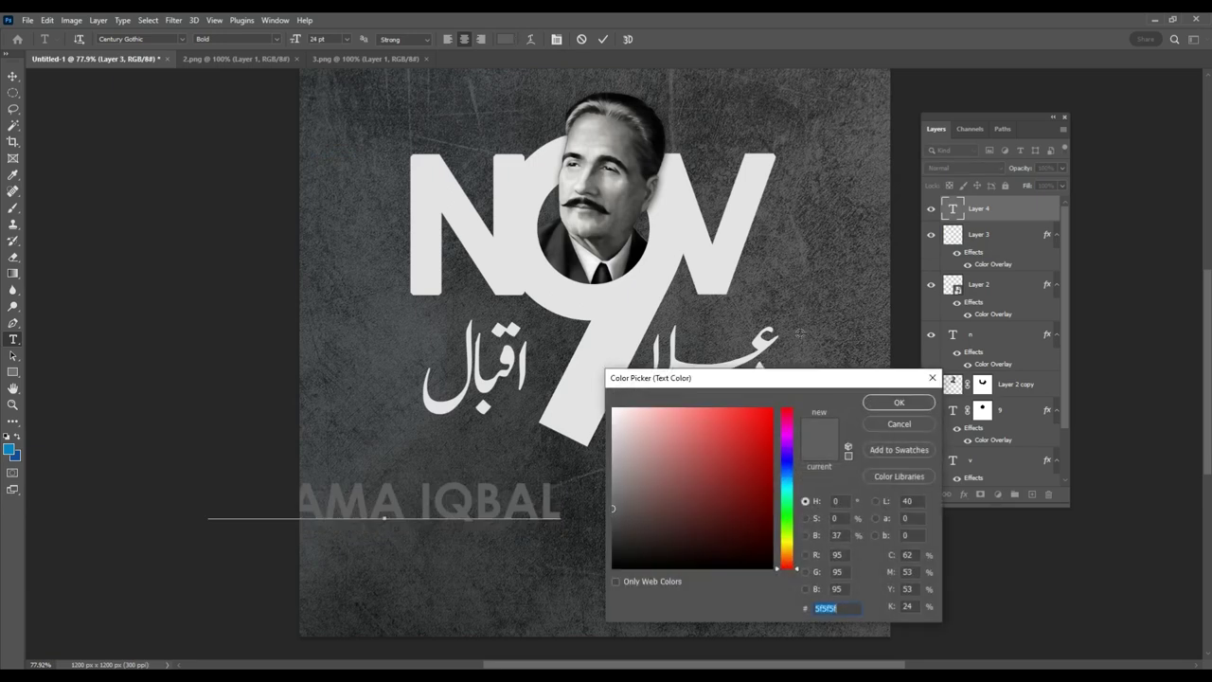
{"action": "left_click", "coordinate": [792, 541]}
{"action": "left_click_drag", "start_coordinate": [760, 440], "coordinate": [774, 407]}
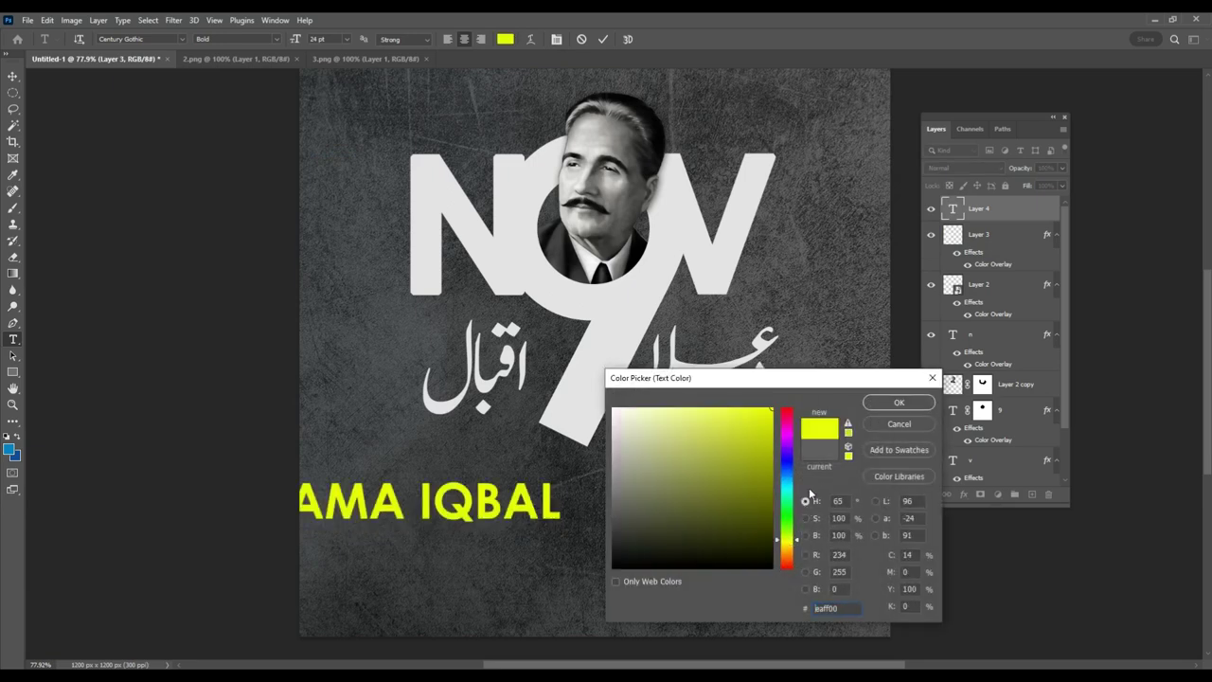
{"action": "left_click", "coordinate": [786, 548]}
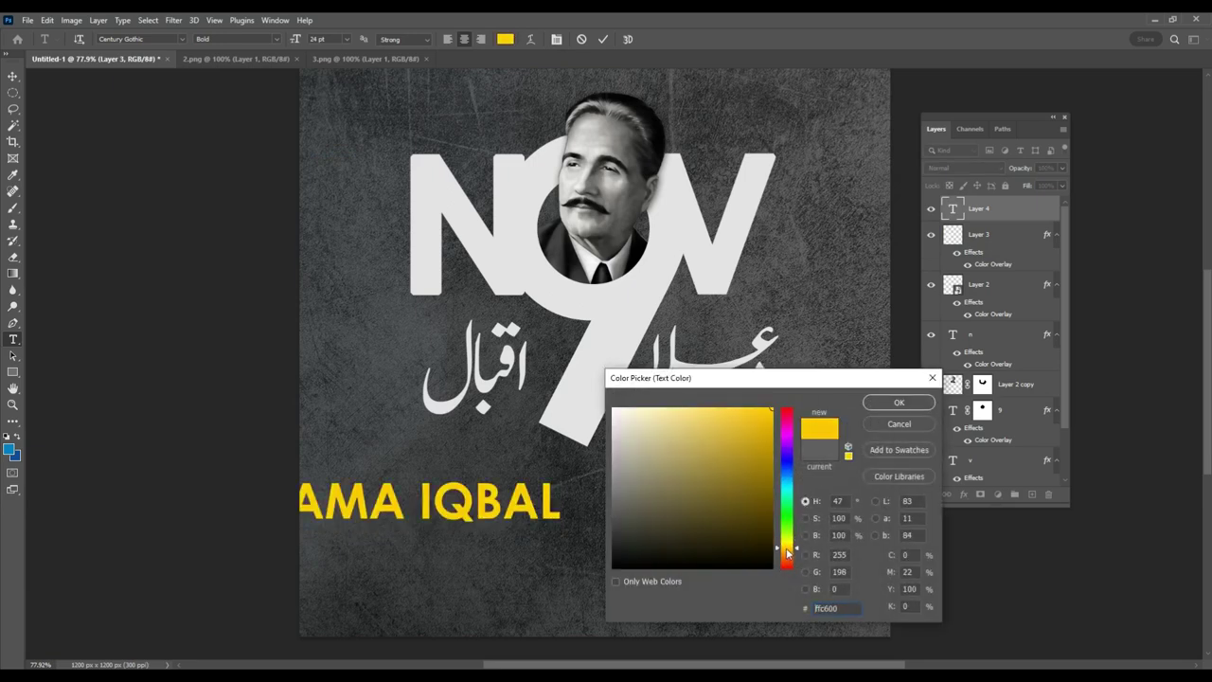
{"action": "left_click_drag", "start_coordinate": [787, 552], "coordinate": [792, 549]}
{"action": "left_click", "coordinate": [898, 402]}
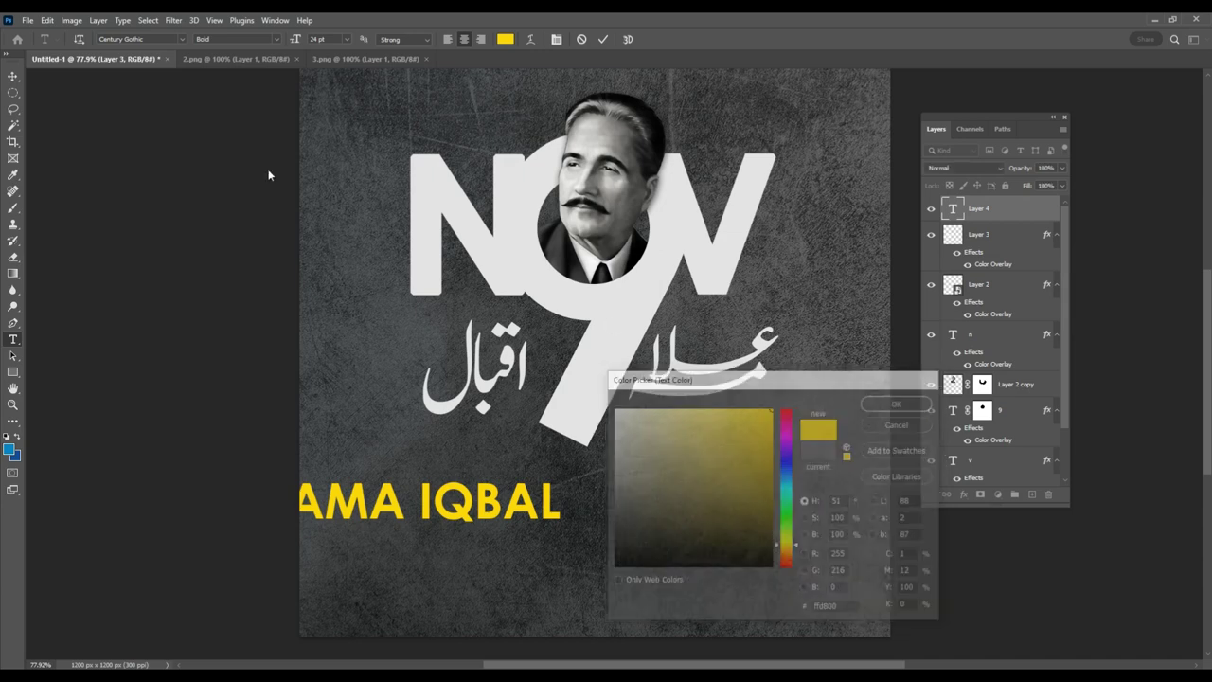
{"action": "left_click", "coordinate": [14, 75]}
{"action": "left_click_drag", "start_coordinate": [510, 502], "coordinate": [710, 487]}
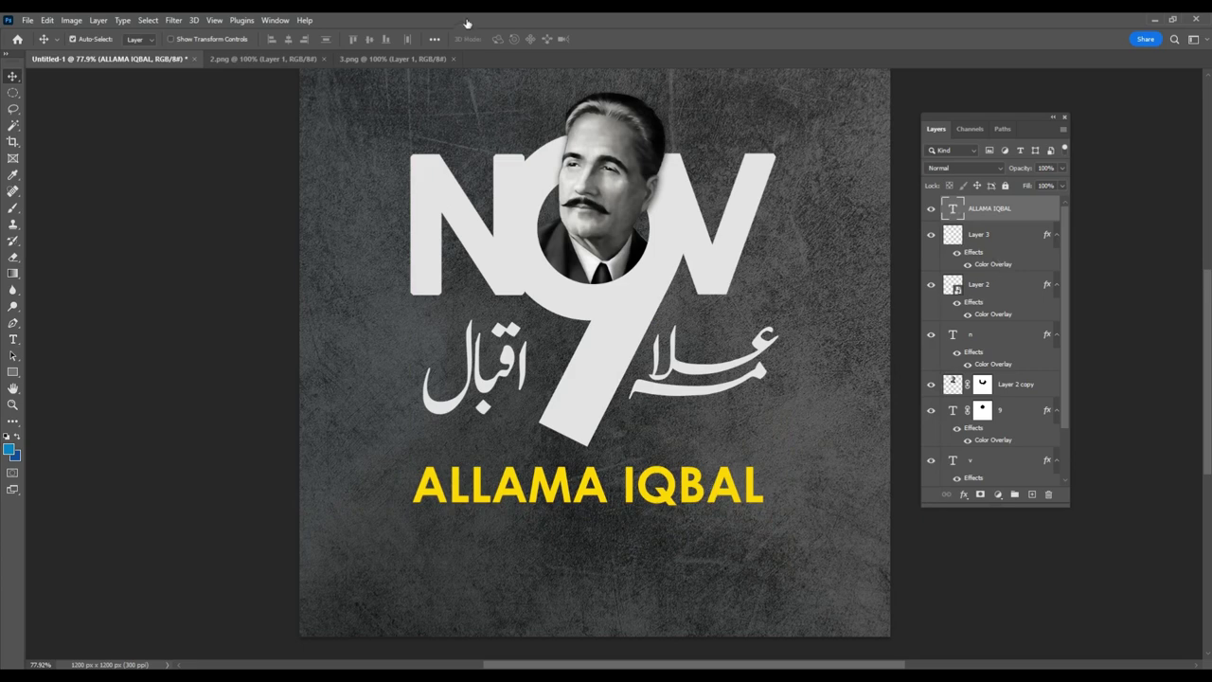
Step: Change the heading colour to a darker golden yellow (c7a902)
{"action": "key", "text": "t"}
{"action": "left_click", "coordinate": [505, 39]}
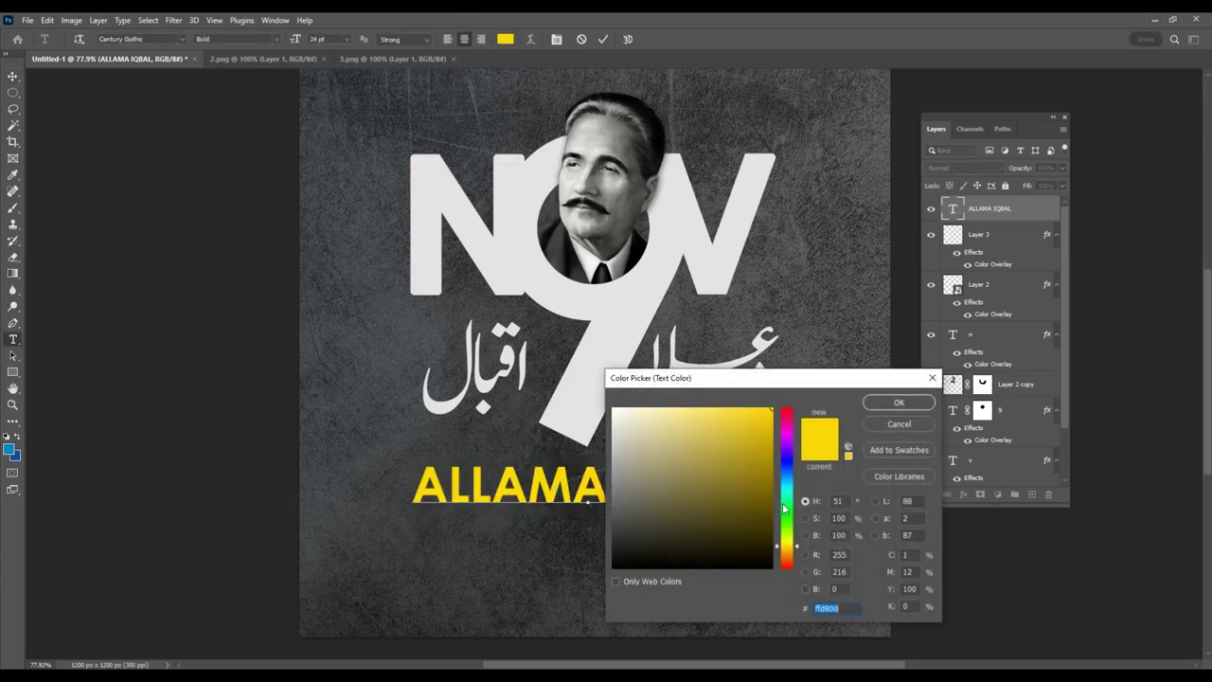
{"action": "left_click", "coordinate": [778, 439]}
{"action": "left_click", "coordinate": [778, 458]}
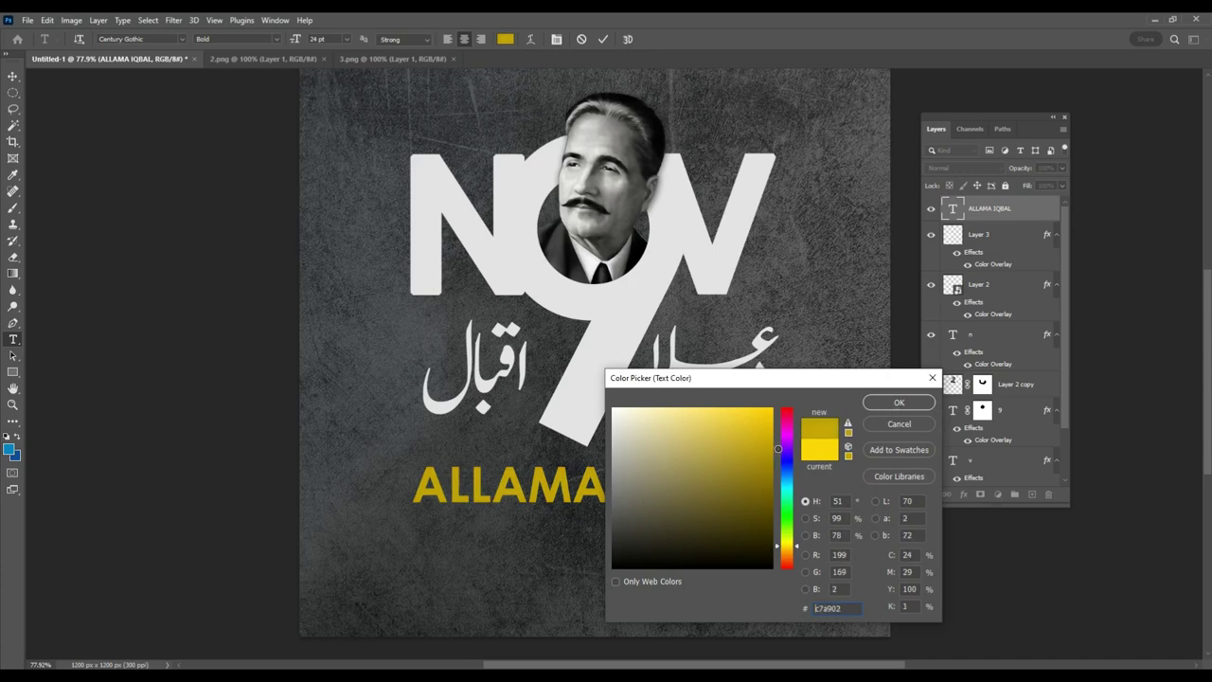
{"action": "left_click", "coordinate": [899, 402]}
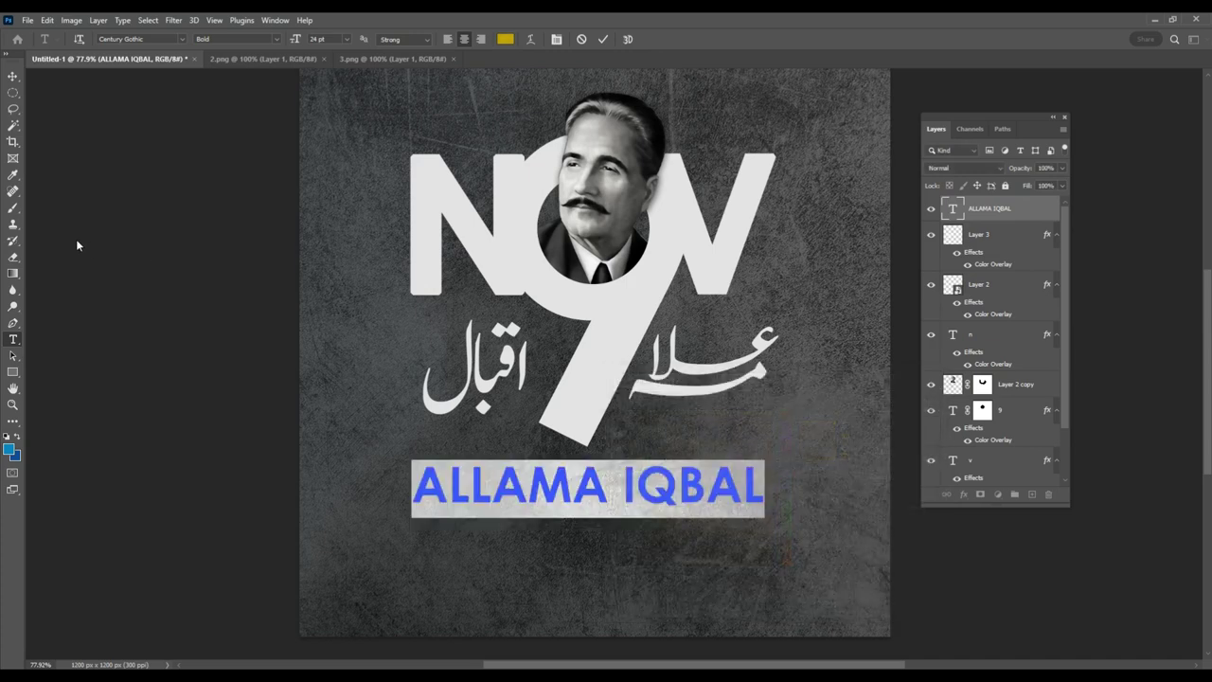
{"action": "left_click", "coordinate": [13, 75]}
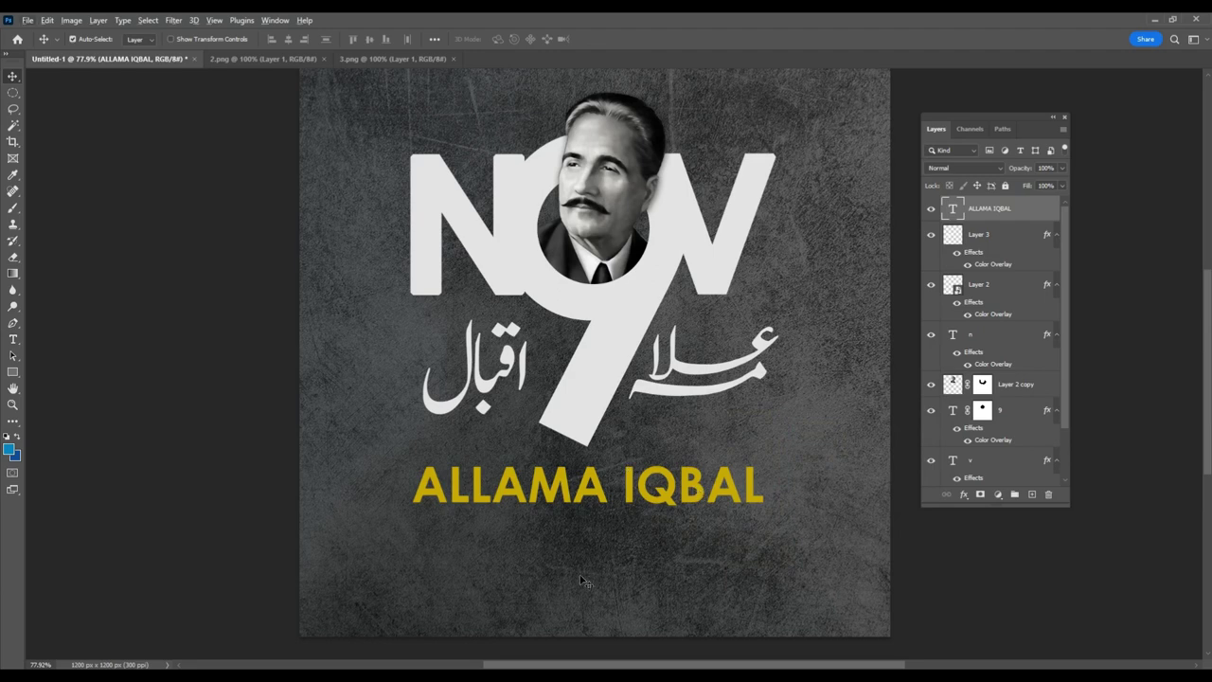
Step: Type a new DAY text line near the bottom-left of the poster
{"action": "key", "text": "t"}
{"action": "left_click", "coordinate": [546, 559]}
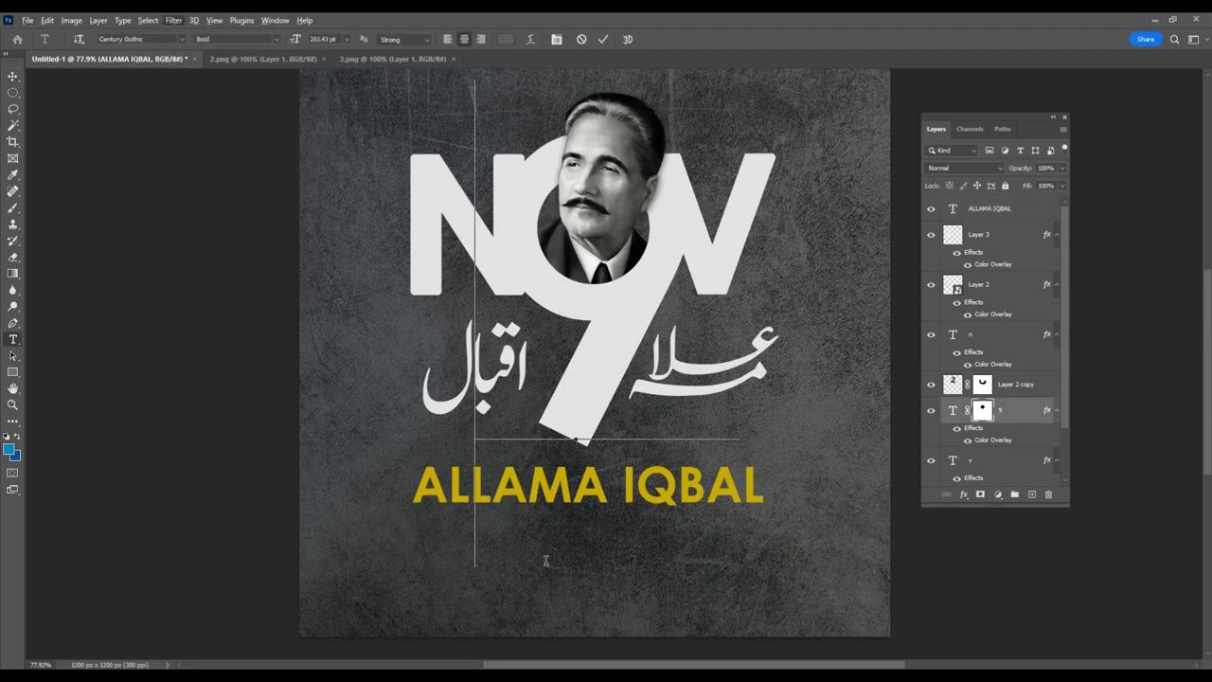
{"action": "left_click", "coordinate": [13, 75]}
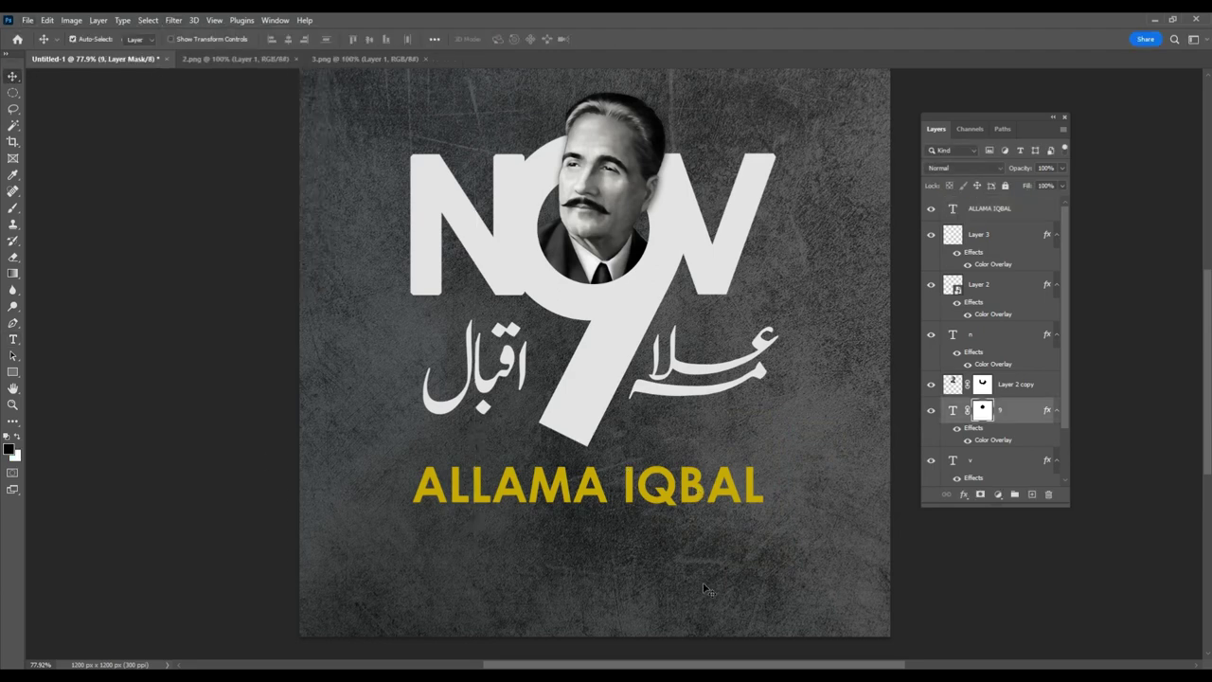
{"action": "left_click", "coordinate": [13, 339]}
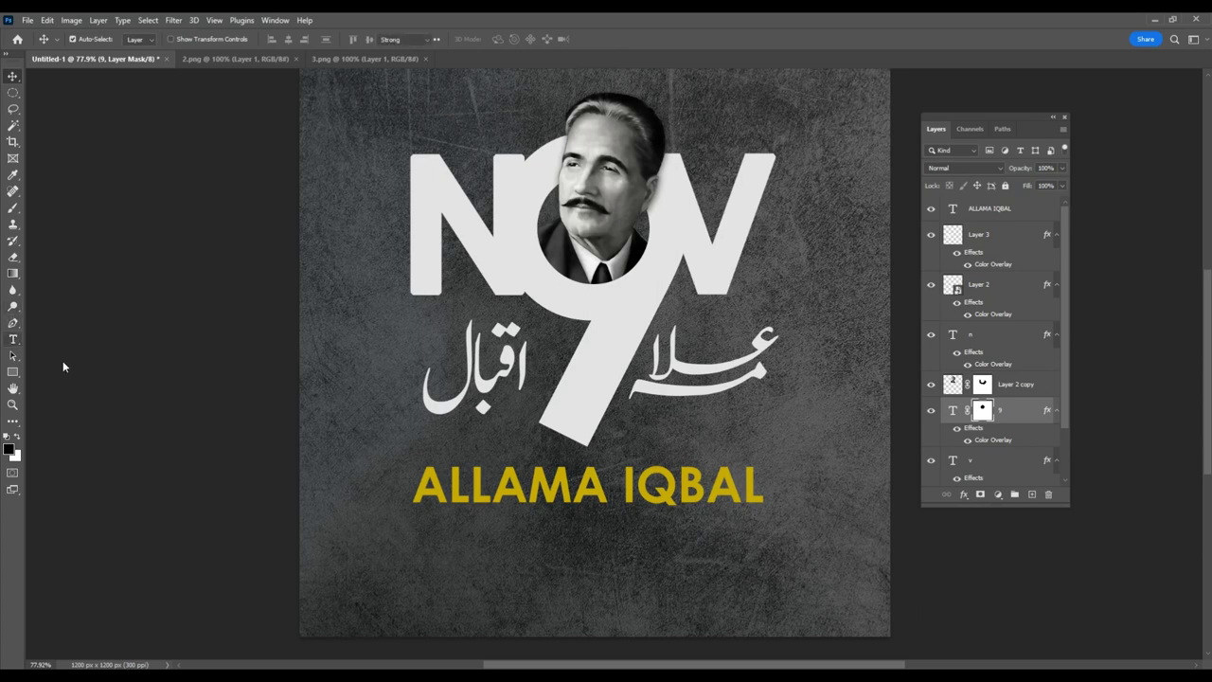
{"action": "left_click", "coordinate": [347, 577]}
{"action": "type", "text": "DAY"}
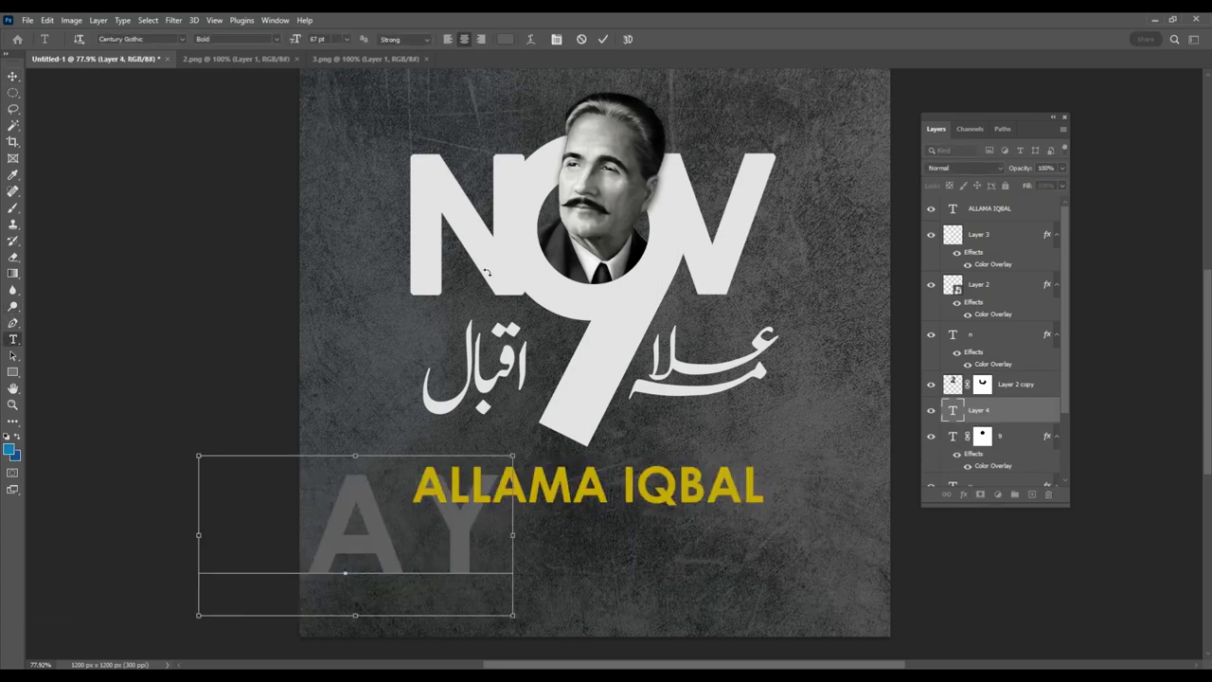
Step: Give DAY the heading's yellow colour, 16 pt size and 0 tracking
{"action": "left_click", "coordinate": [504, 39]}
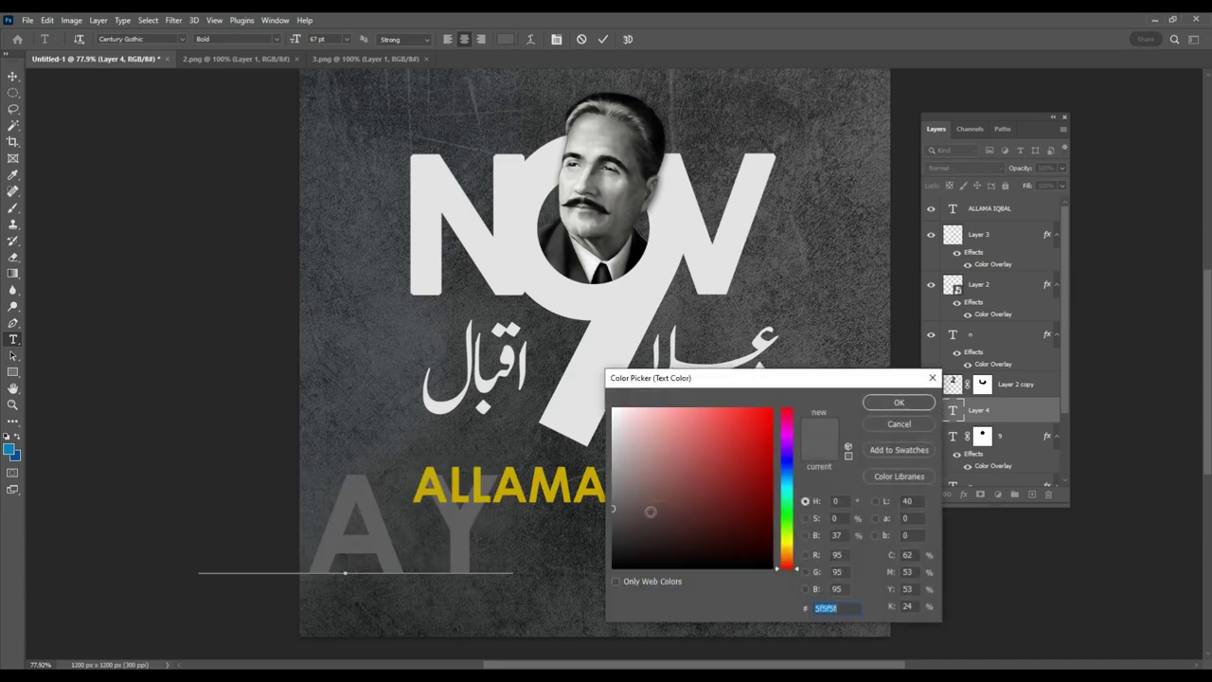
{"action": "left_click", "coordinate": [530, 497]}
{"action": "left_click", "coordinate": [899, 405]}
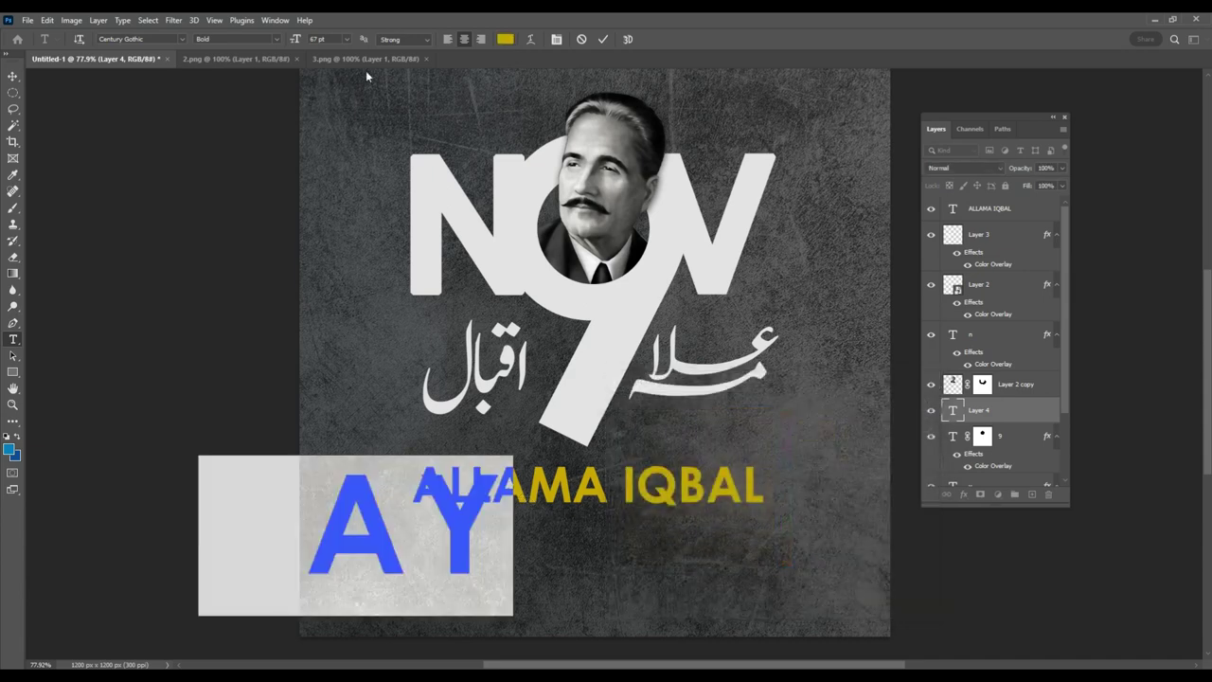
{"action": "left_click", "coordinate": [346, 38]}
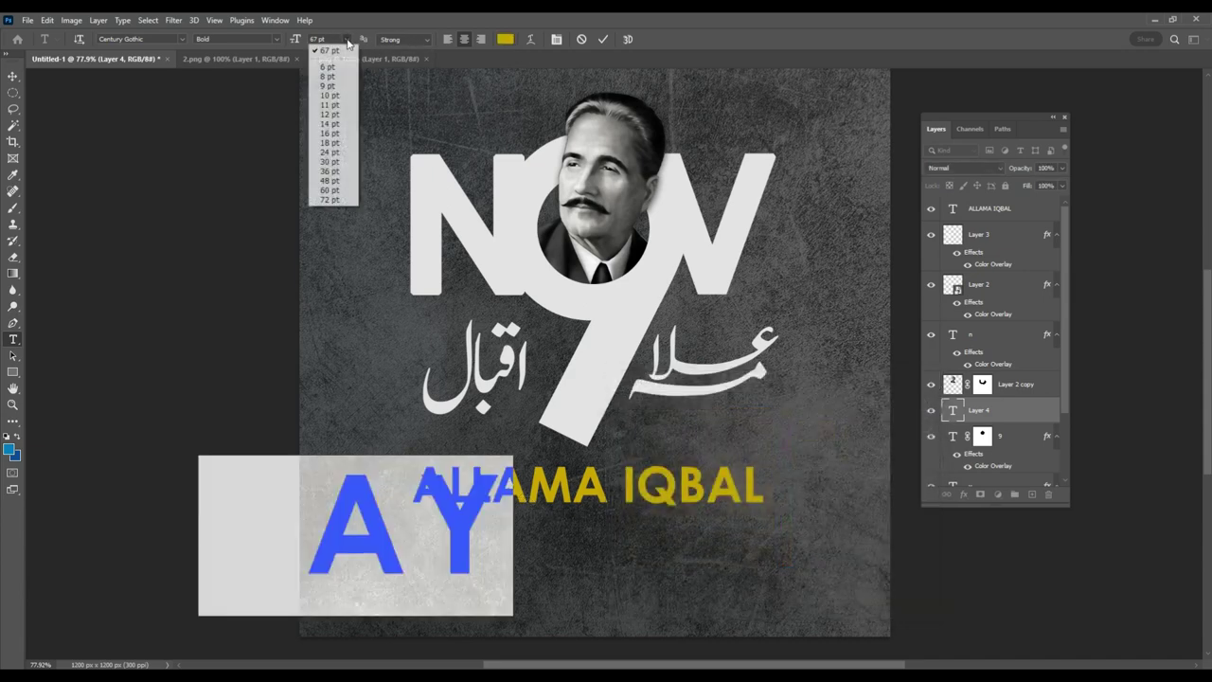
{"action": "left_click", "coordinate": [330, 134]}
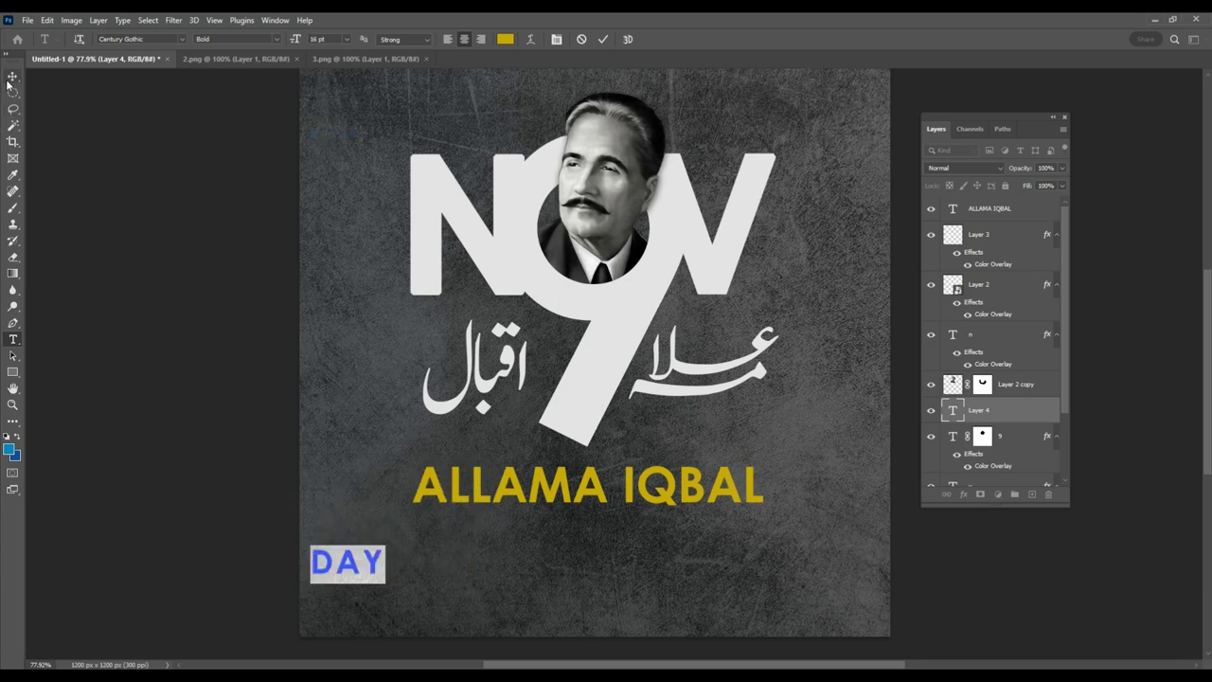
{"action": "left_click", "coordinate": [557, 39]}
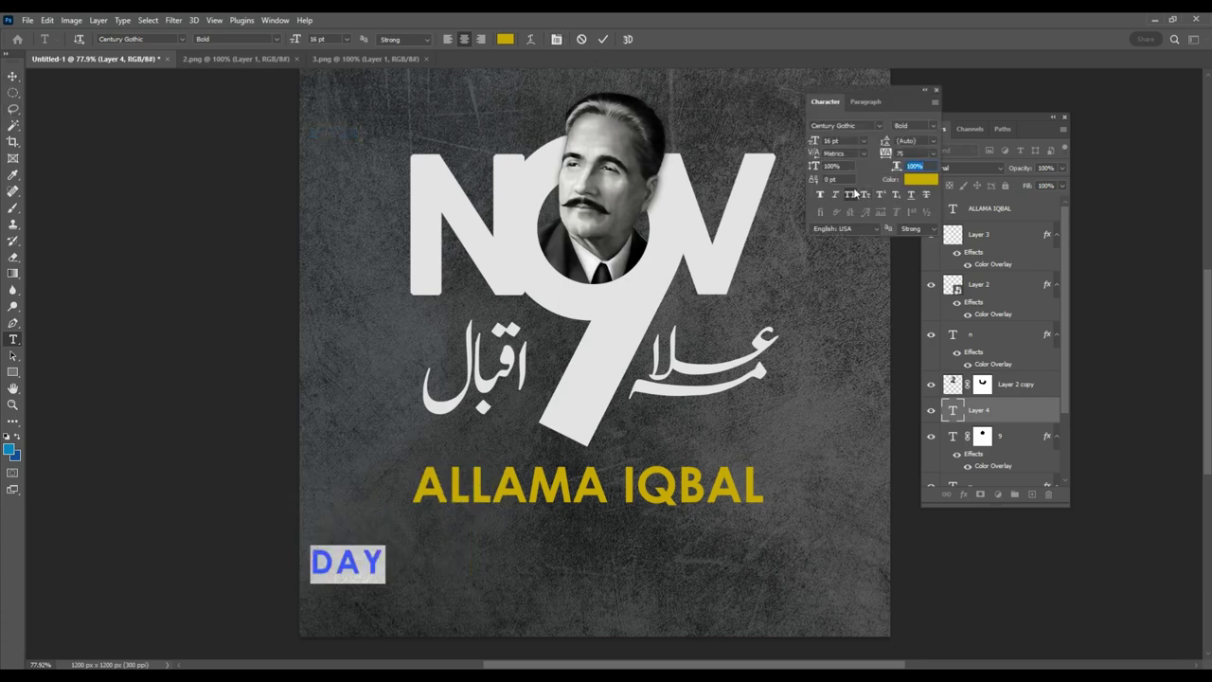
{"action": "left_click", "coordinate": [935, 152]}
{"action": "left_click", "coordinate": [914, 229]}
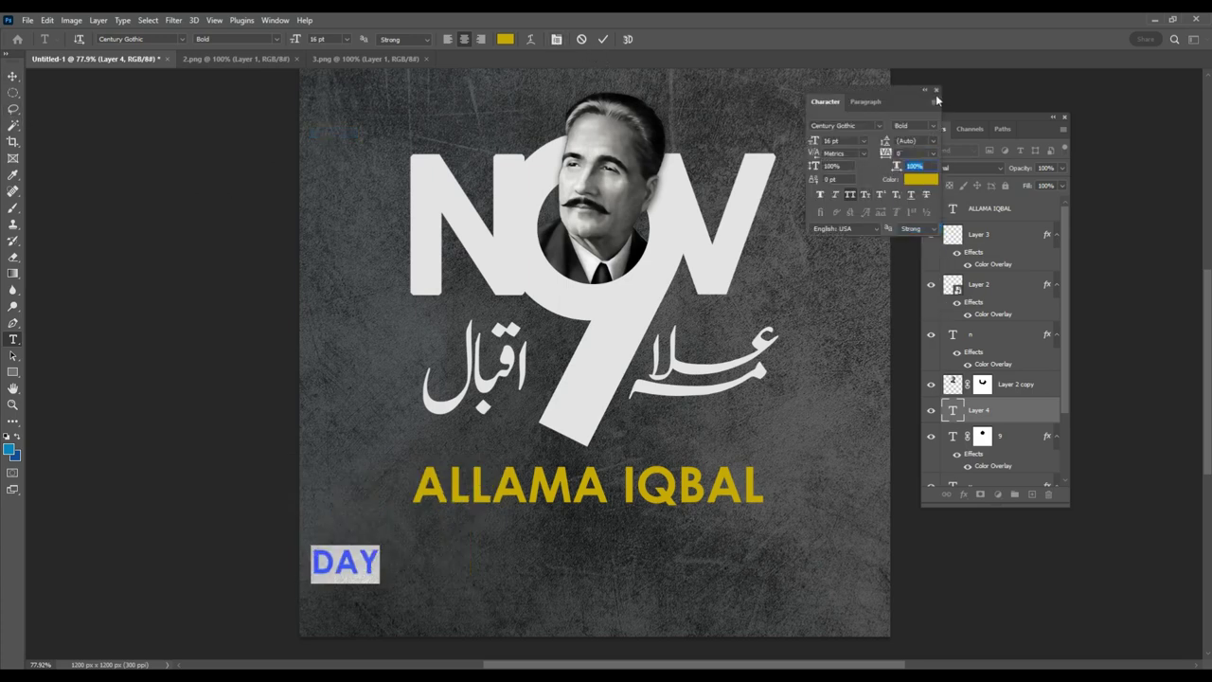
Step: Move DAY so it sits right-aligned beneath IQBAL
{"action": "left_click", "coordinate": [12, 76]}
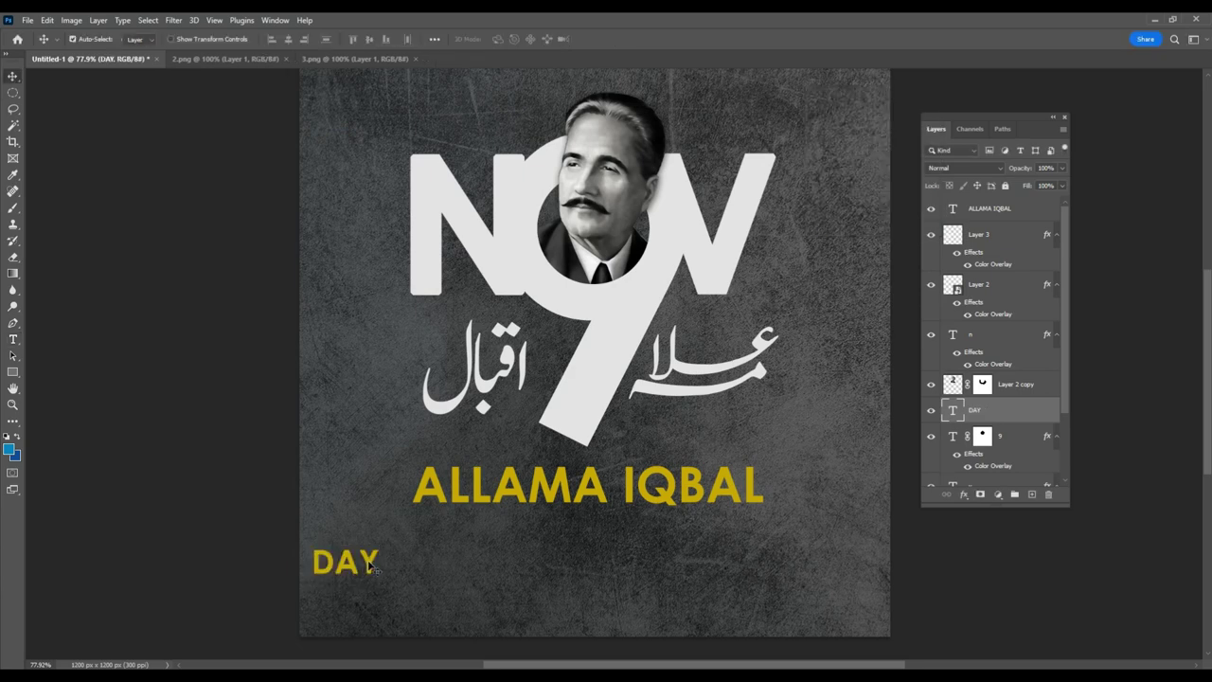
{"action": "left_click_drag", "start_coordinate": [372, 565], "coordinate": [761, 533]}
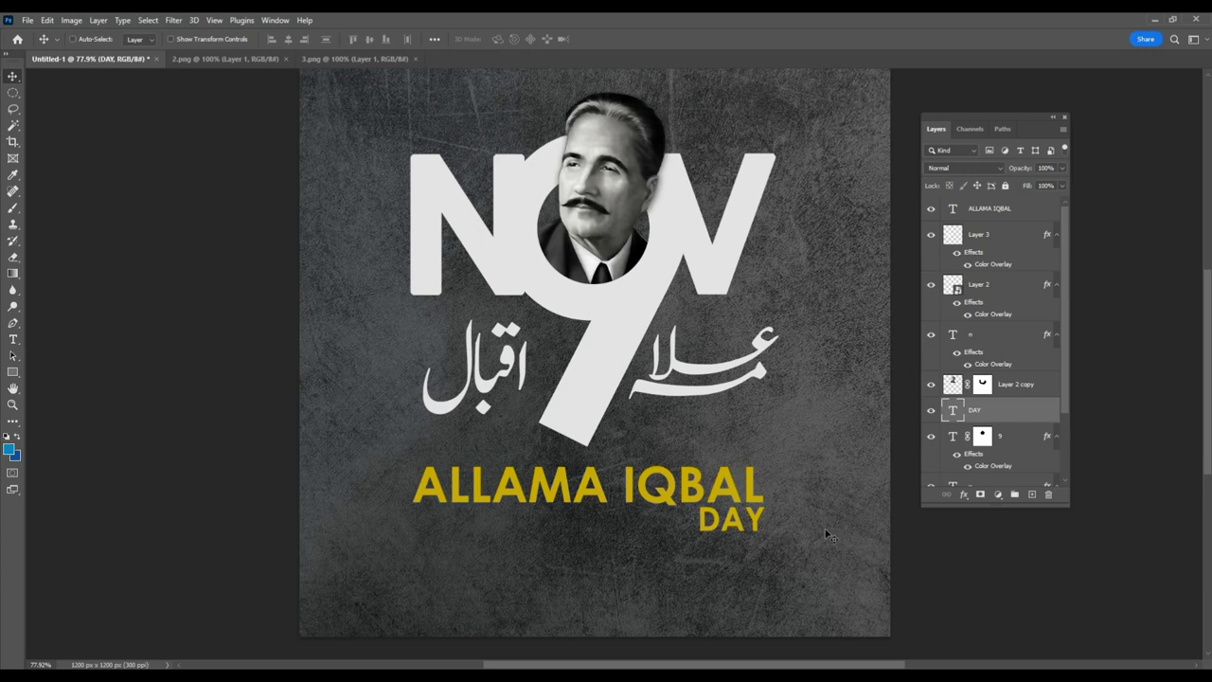
{"action": "key", "text": "ctrl"}
Step: Add a new layer above ALLAMA IQBAL, fill it with blue, and set its fill to 0%
{"action": "left_click", "coordinate": [1002, 214]}
{"action": "left_click", "coordinate": [1033, 494]}
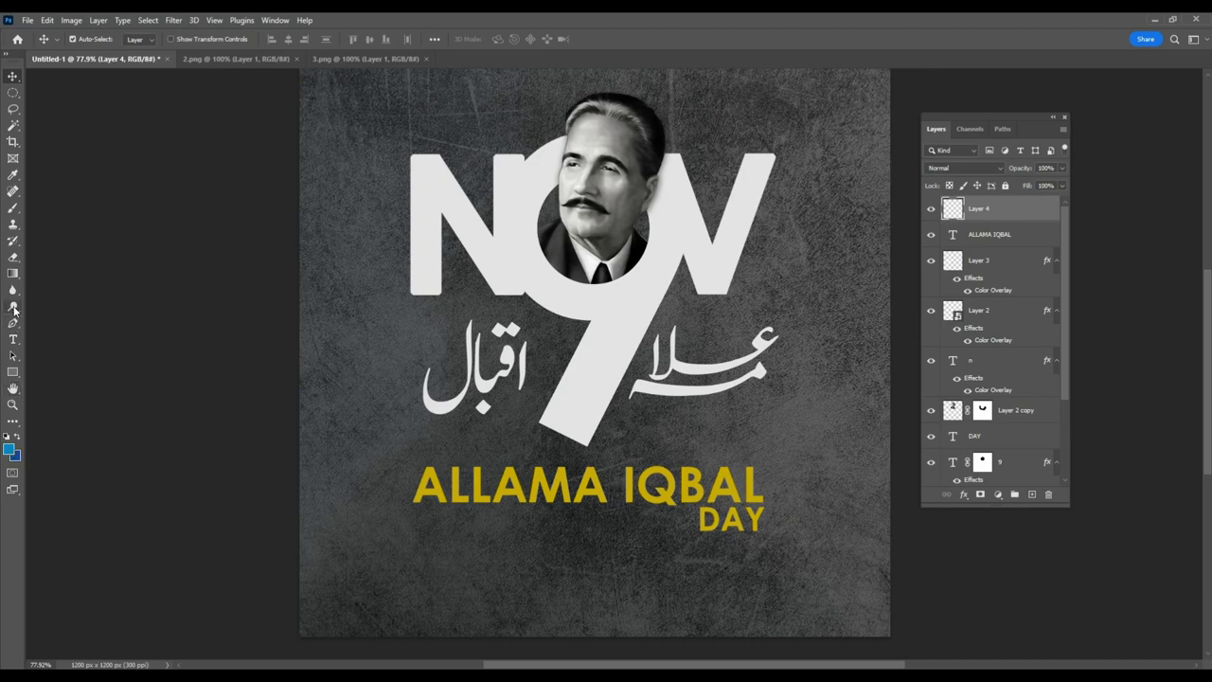
{"action": "left_click", "coordinate": [12, 257]}
{"action": "right_click", "coordinate": [13, 272]}
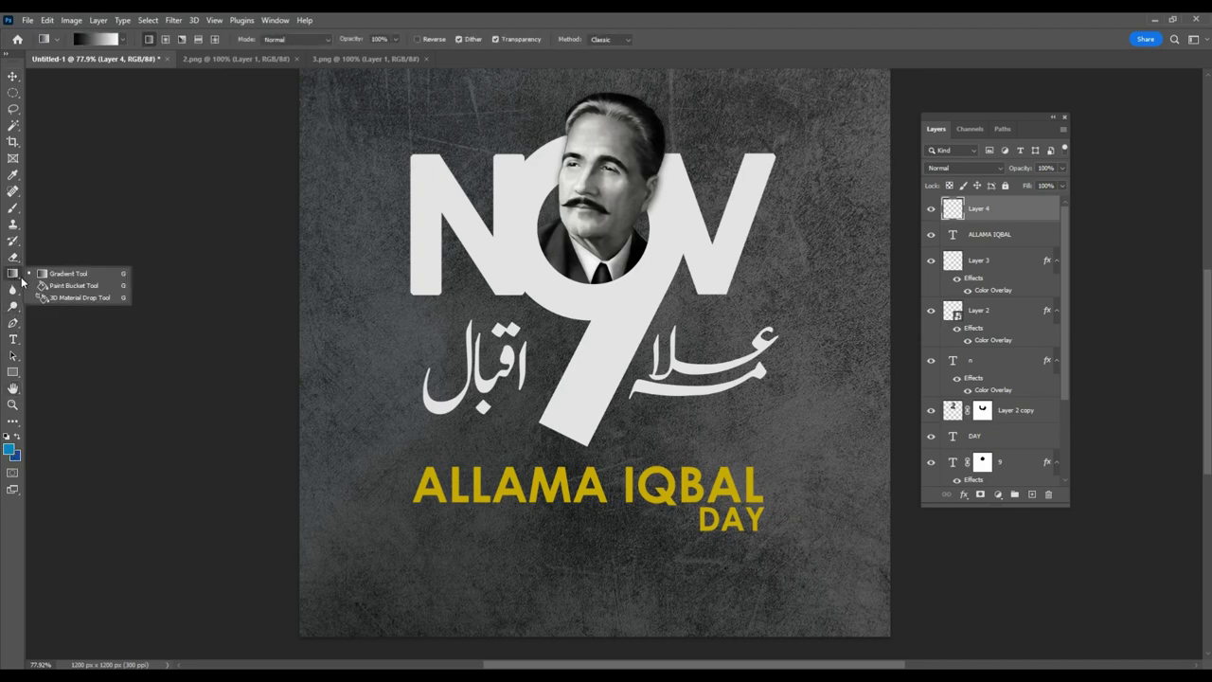
{"action": "left_click", "coordinate": [66, 285]}
{"action": "left_click", "coordinate": [450, 312]}
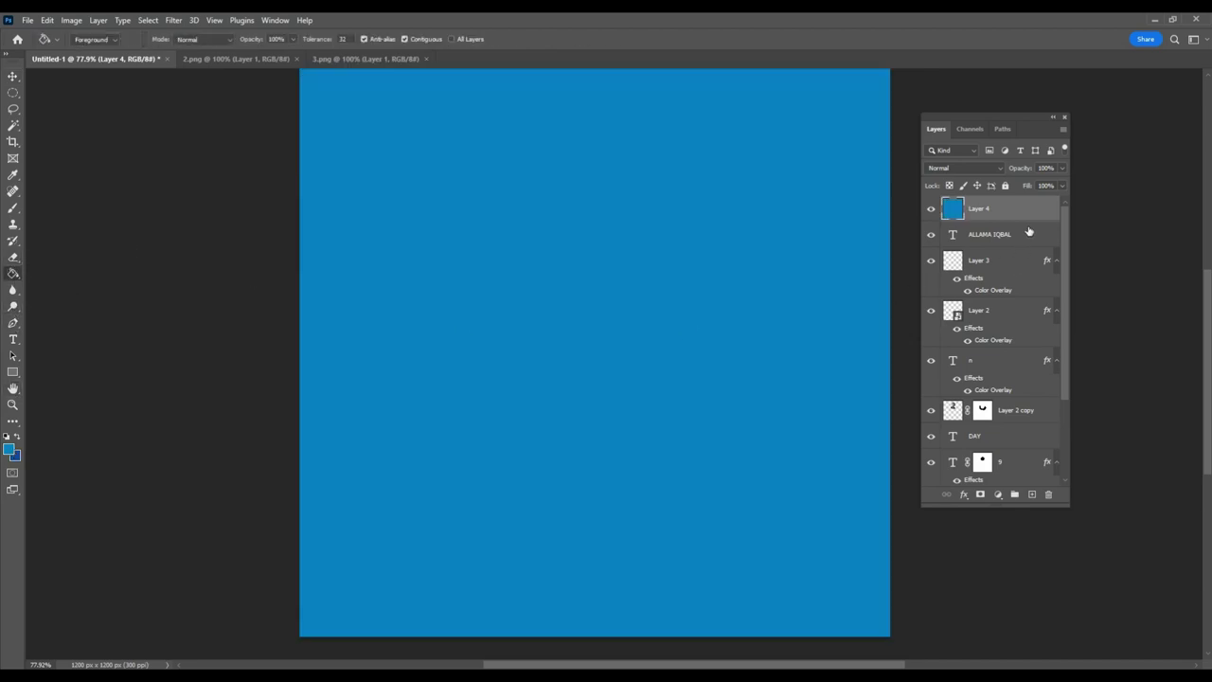
{"action": "left_click", "coordinate": [1062, 185]}
{"action": "left_click", "coordinate": [1022, 220]}
Step: Give the new layer a 5 px Stroke style in the heading's yellow
{"action": "right_click", "coordinate": [1020, 215]}
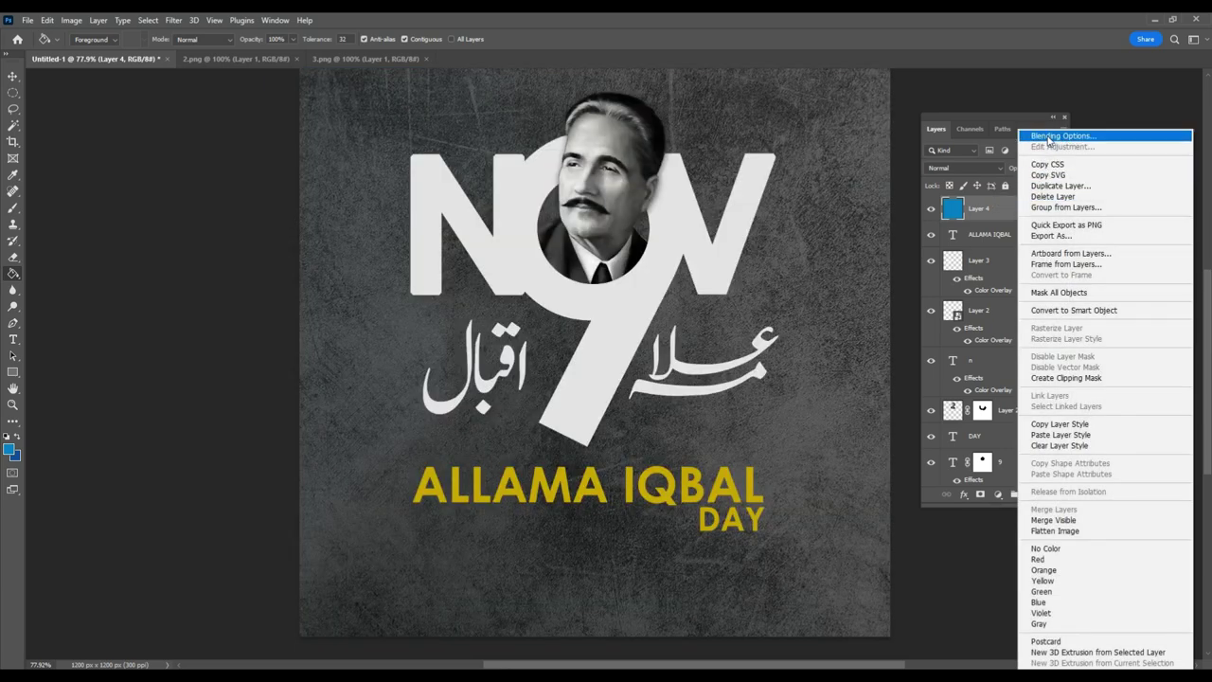
{"action": "key", "text": "Escape"}
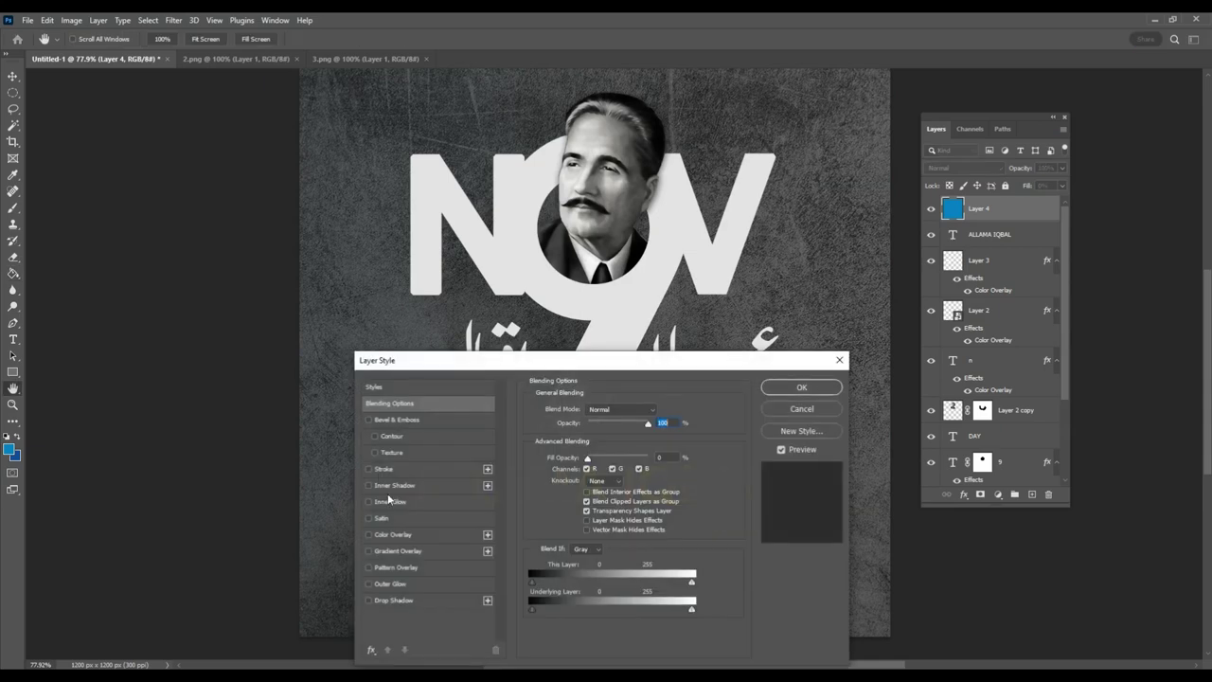
{"action": "left_click", "coordinate": [411, 470]}
{"action": "left_click", "coordinate": [561, 499]}
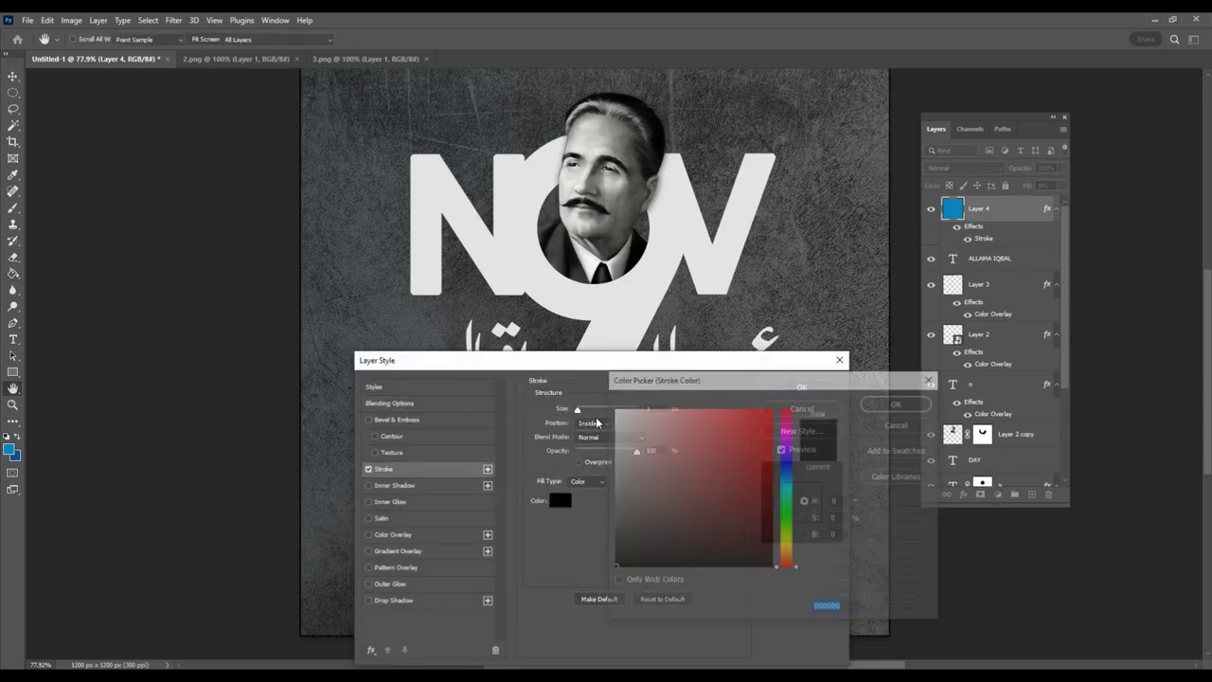
{"action": "left_click", "coordinate": [899, 425]}
{"action": "mouse_move", "coordinate": [762, 360]}
{"action": "left_mouse_down"}
{"action": "mouse_move", "coordinate": [468, 317]}
{"action": "mouse_move", "coordinate": [390, 256]}
{"action": "left_mouse_up"}
{"action": "left_click", "coordinate": [187, 397]}
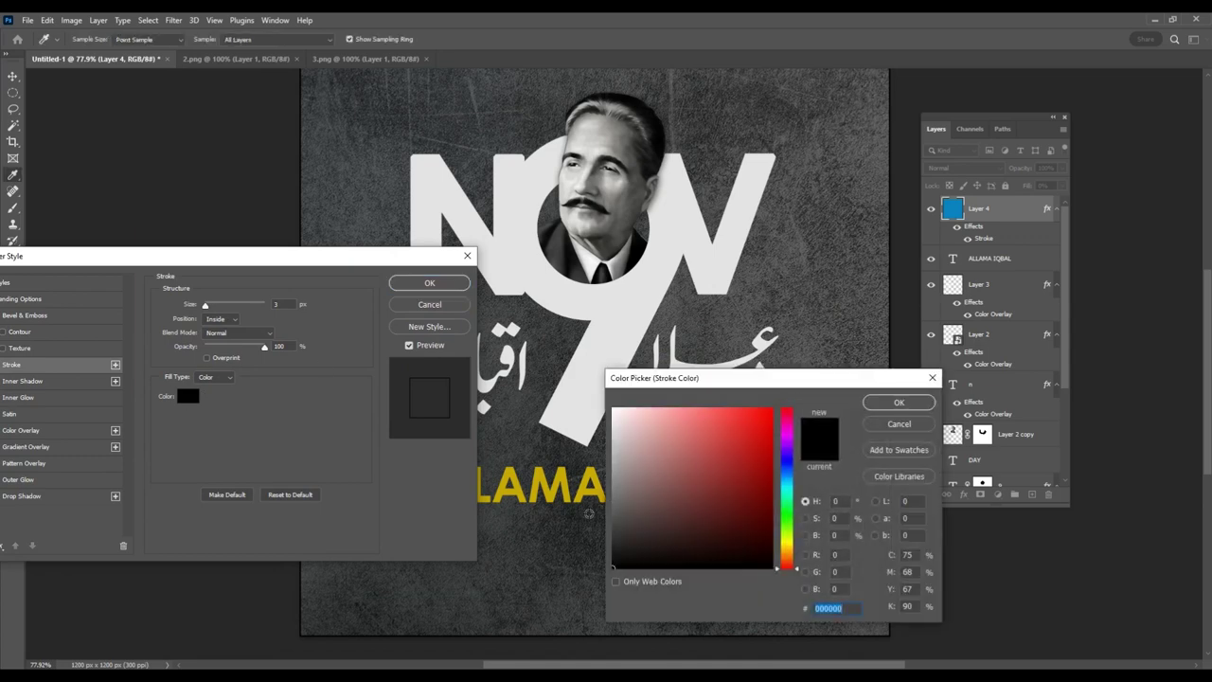
{"action": "left_click", "coordinate": [560, 484]}
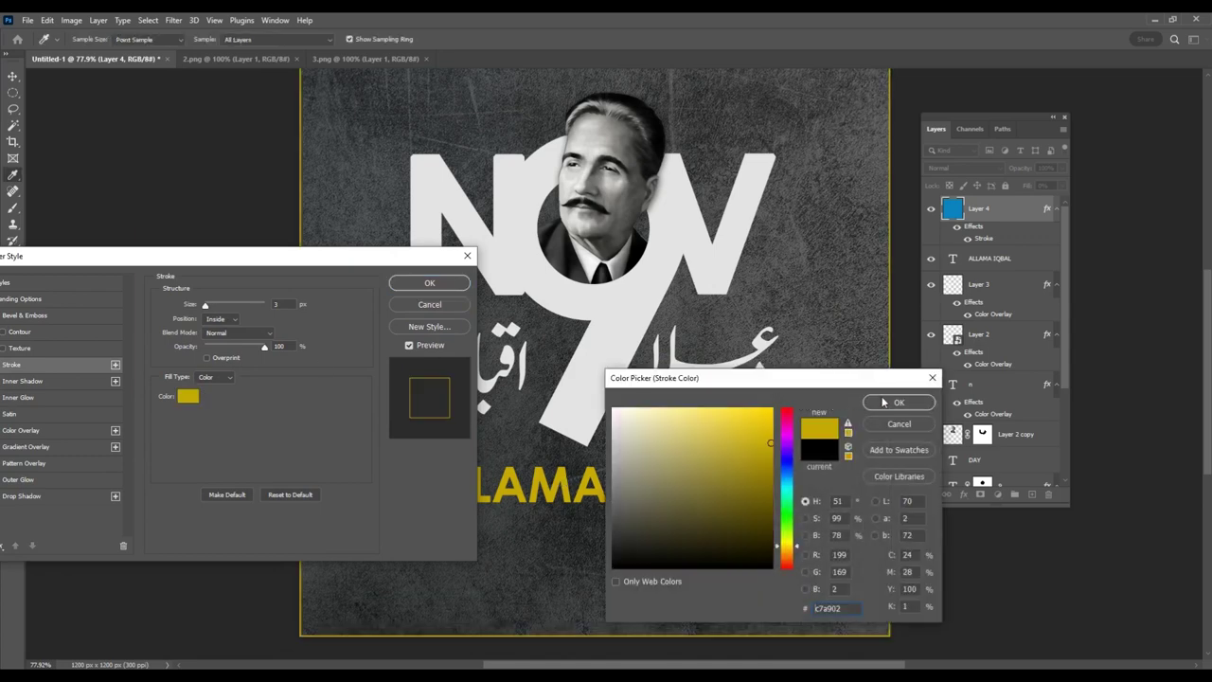
{"action": "left_click", "coordinate": [882, 403]}
{"action": "double_click", "coordinate": [273, 304]}
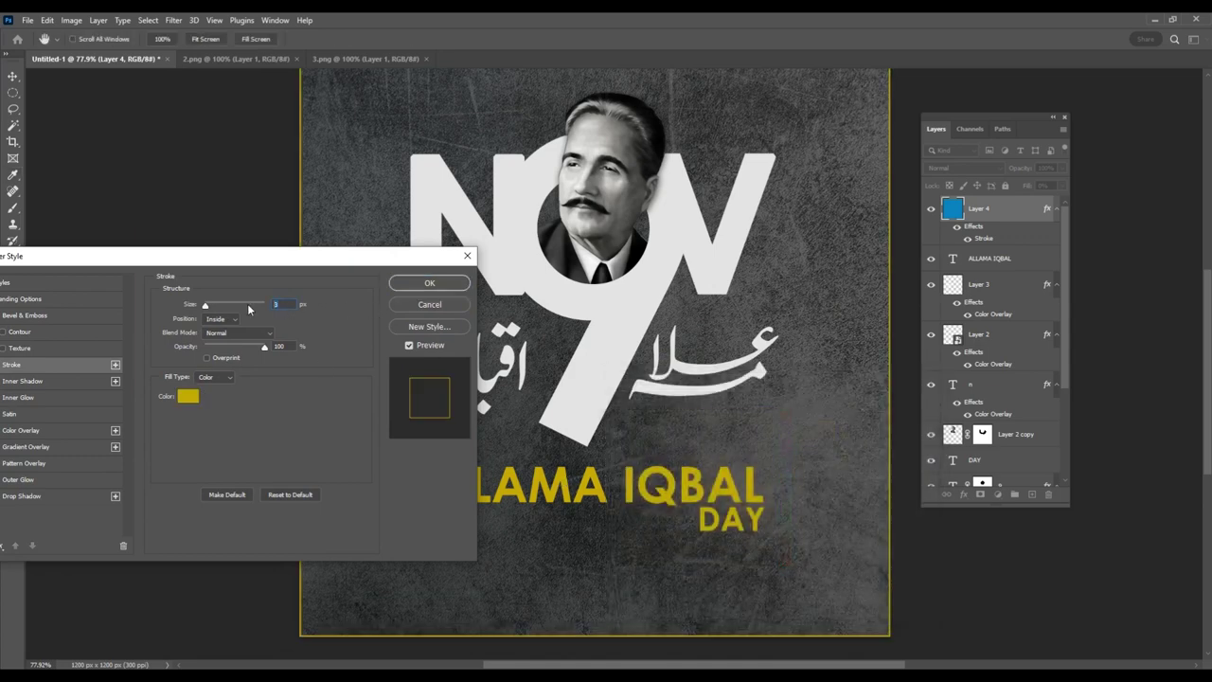
{"action": "type", "text": "5"}
{"action": "key", "text": "Tab"}
{"action": "left_click", "coordinate": [426, 284]}
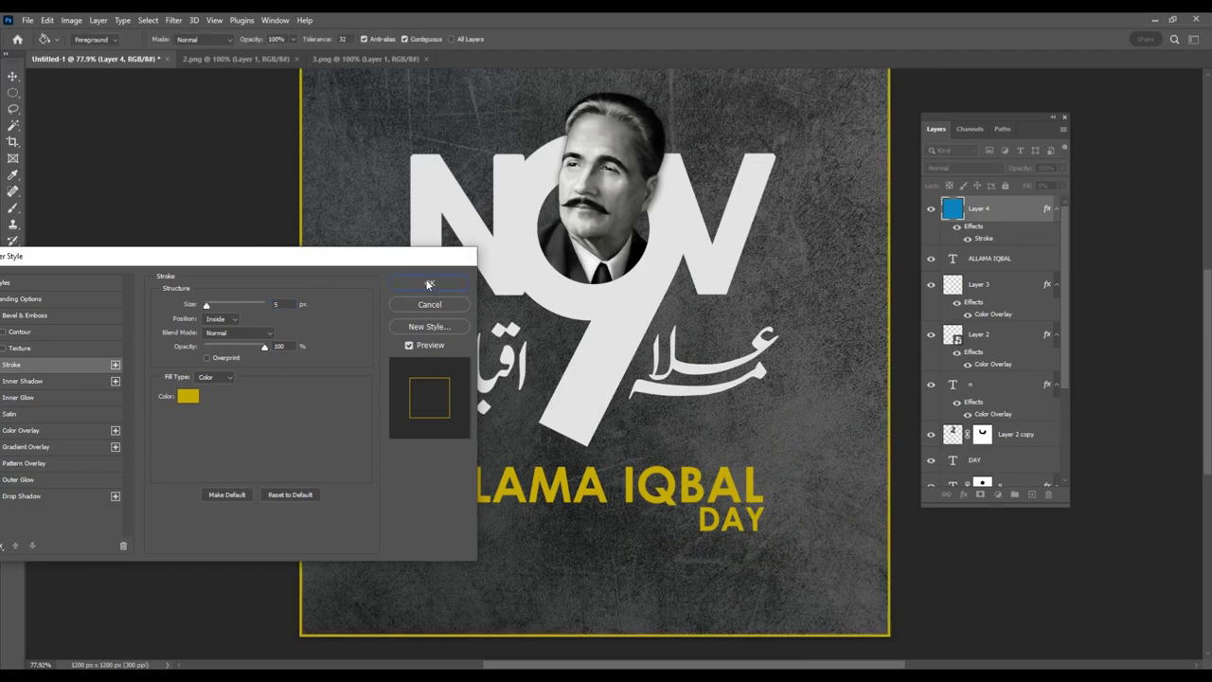
Step: Scale the border layer to about 96% so it sits inset from the edges
{"action": "left_click_drag", "start_coordinate": [517, 257], "coordinate": [510, 292]}
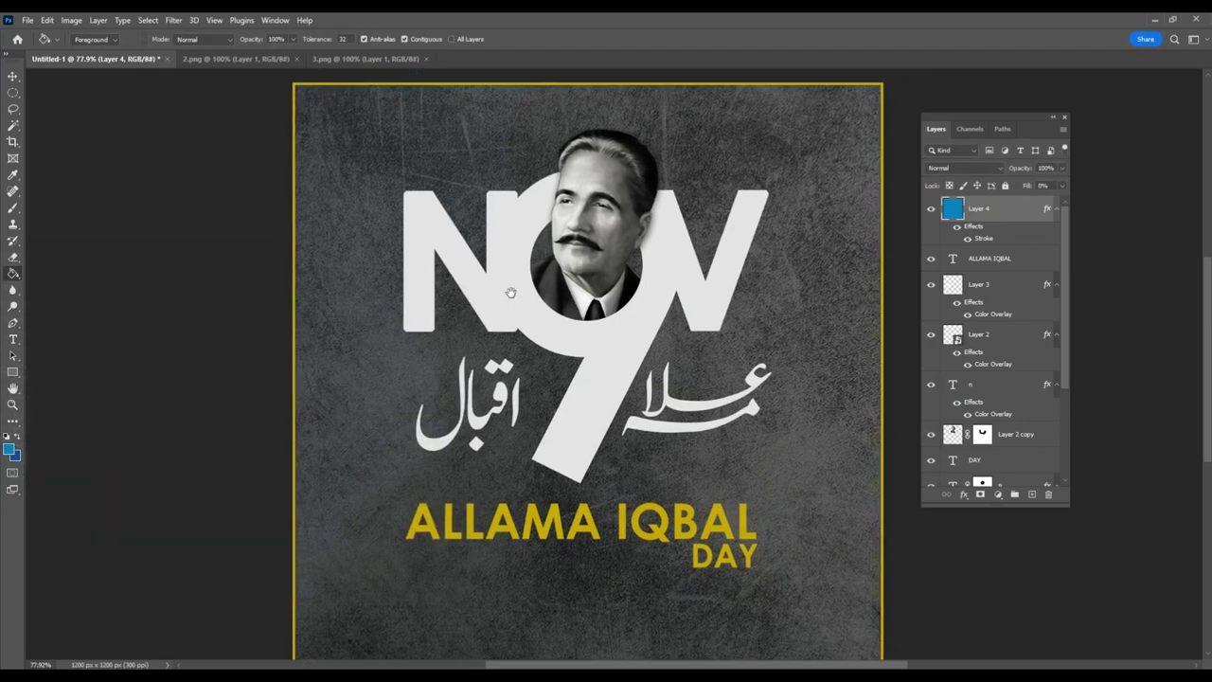
{"action": "left_click", "coordinate": [47, 20]}
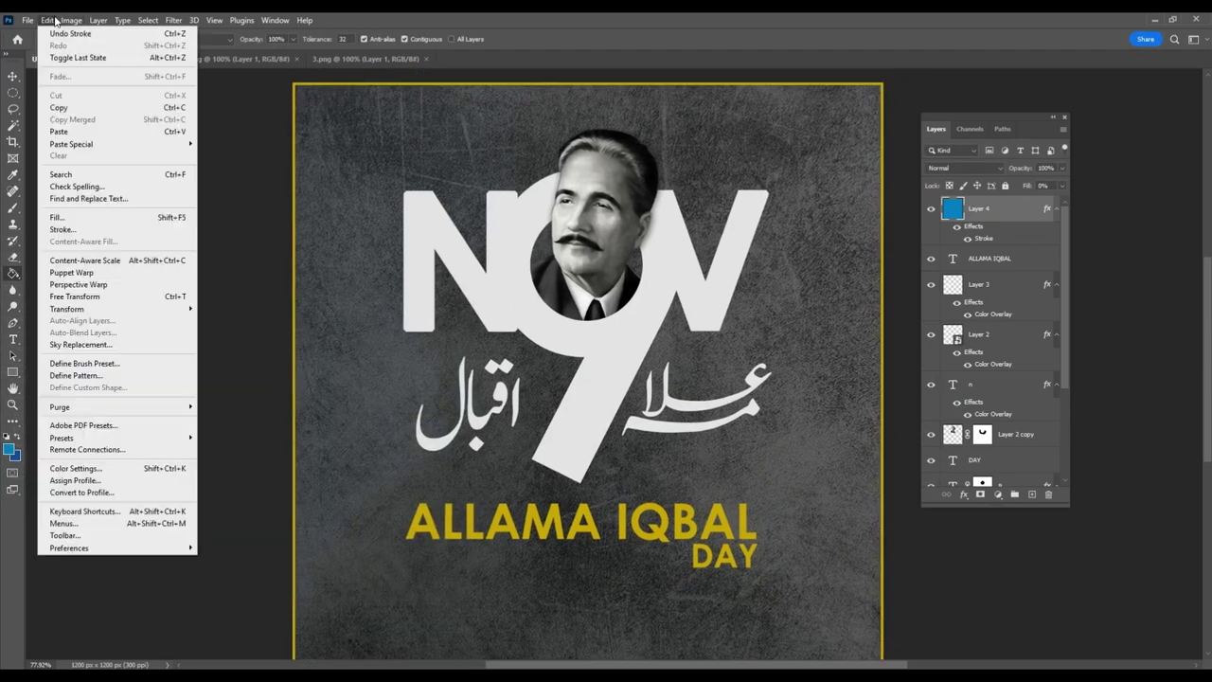
{"action": "left_click", "coordinate": [92, 296]}
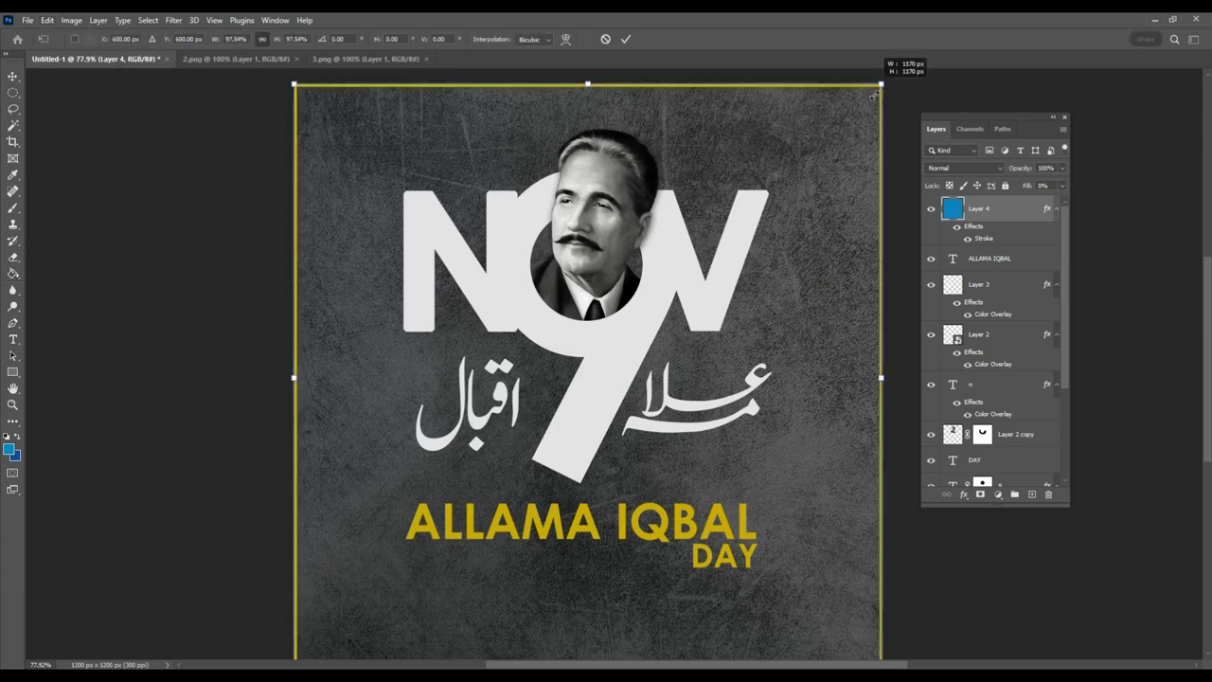
{"action": "left_click_drag", "start_coordinate": [882, 83], "coordinate": [871, 94]}
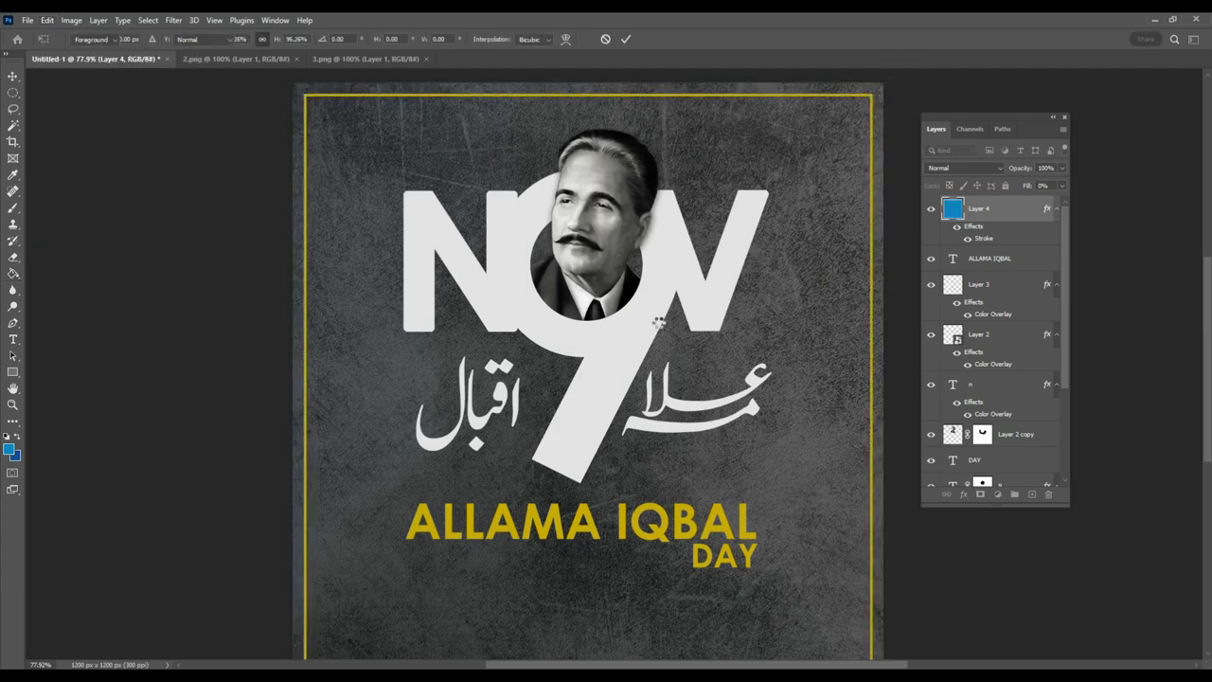
{"action": "key", "text": "Return"}
{"action": "left_click_drag", "start_coordinate": [663, 294], "coordinate": [660, 309]}
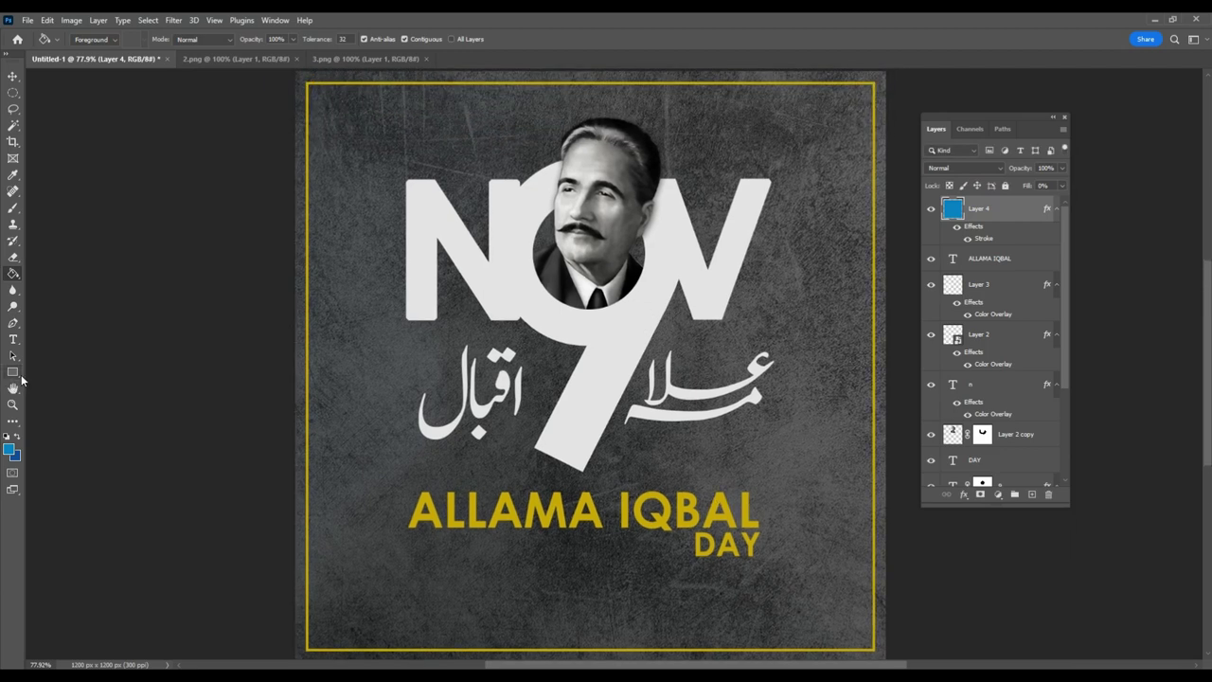
Step: Paste the quote "Islam is itself destiny and will not suffer destiny." as 12 pt text
{"action": "left_click", "coordinate": [14, 339]}
{"action": "left_click", "coordinate": [479, 617]}
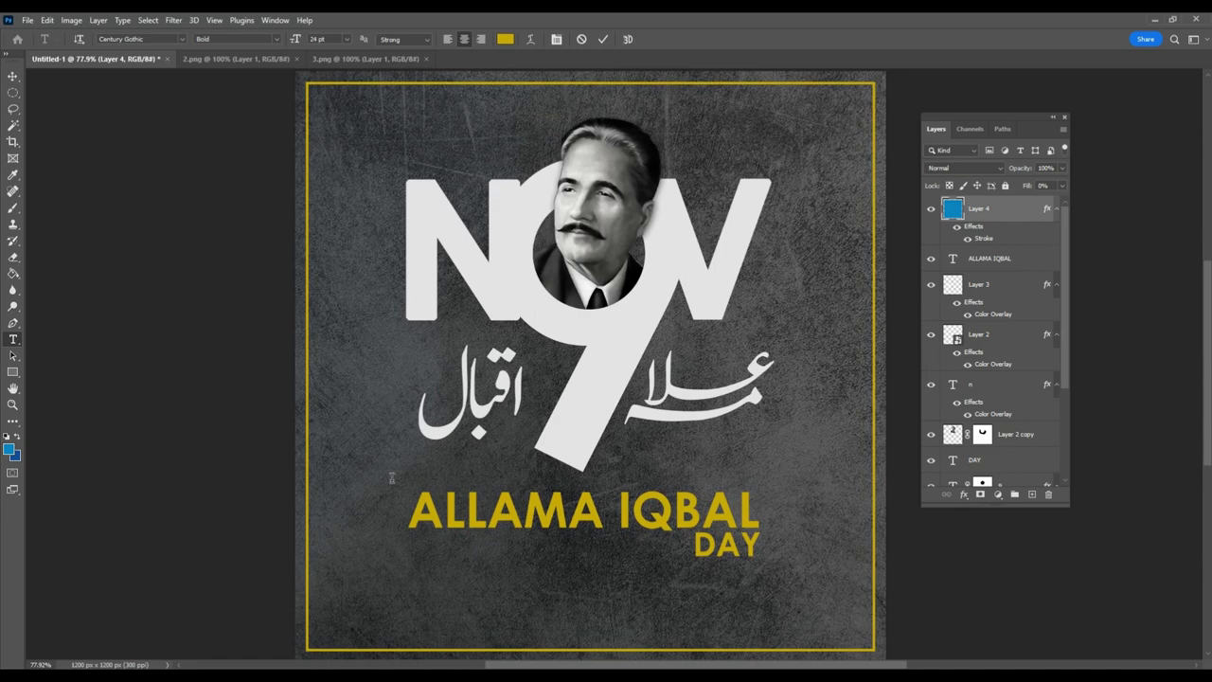
{"action": "key", "text": "ctrl+v"}
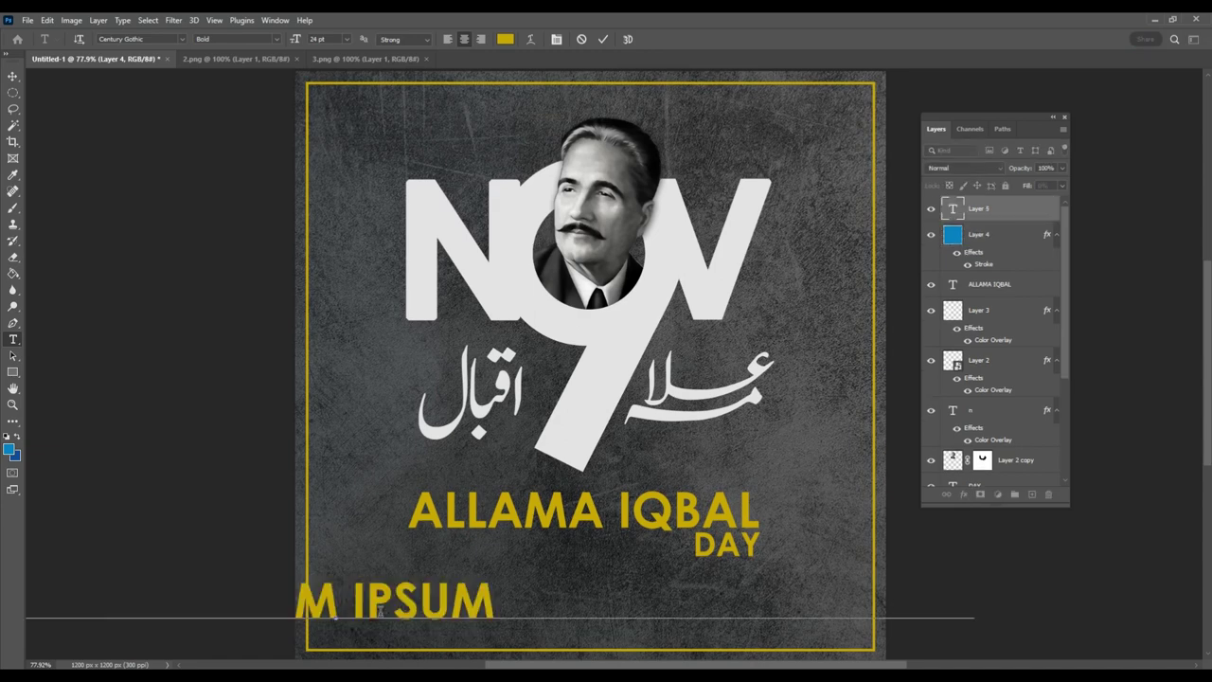
{"action": "key", "text": "ctrl+a"}
{"action": "left_click", "coordinate": [346, 39]}
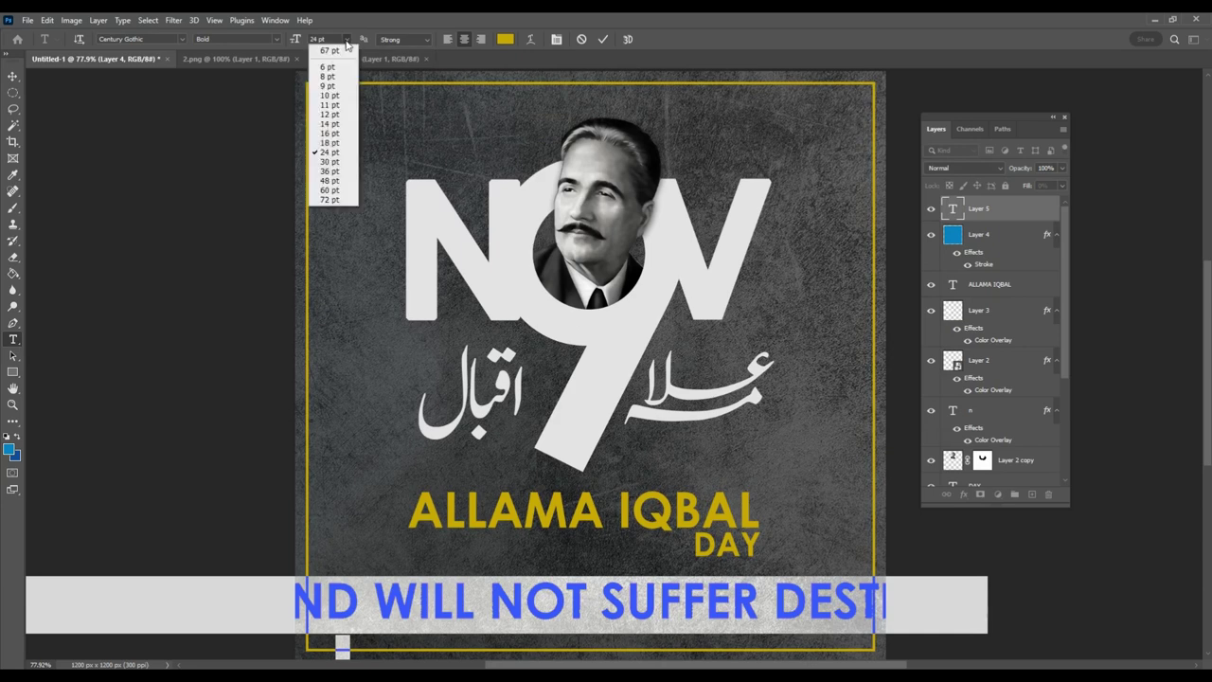
{"action": "left_click", "coordinate": [342, 115]}
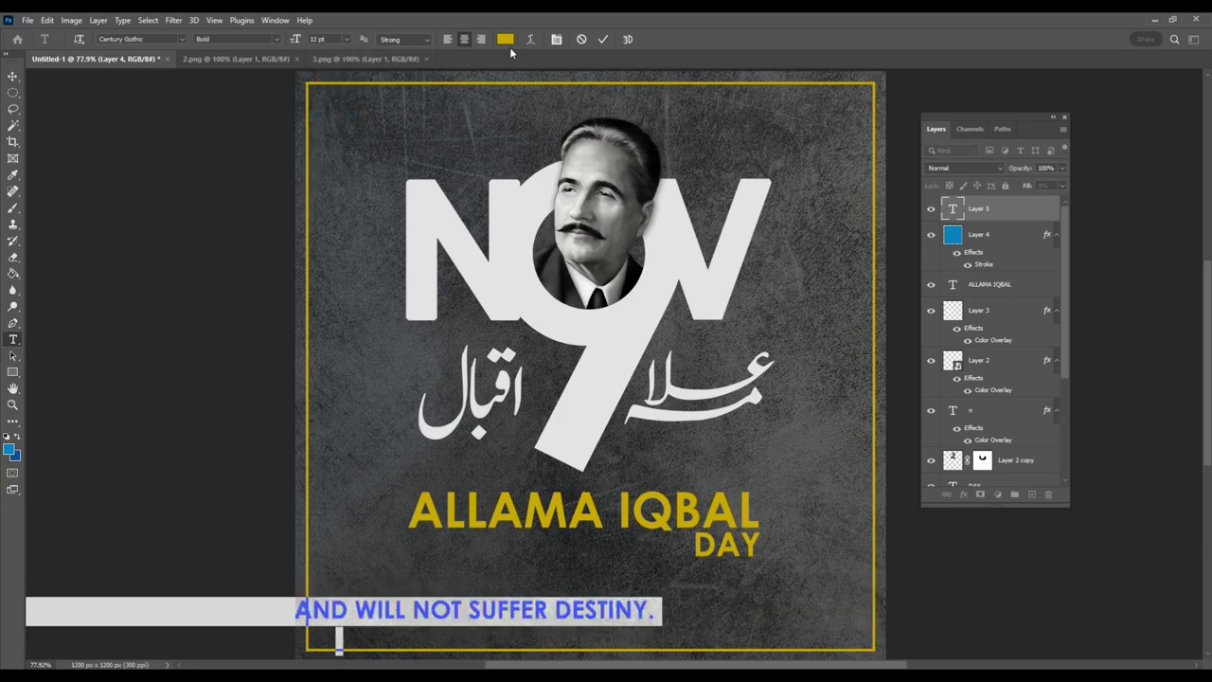
Step: Turn off All Caps and make the quote white in the Regular font style
{"action": "left_click", "coordinate": [555, 38]}
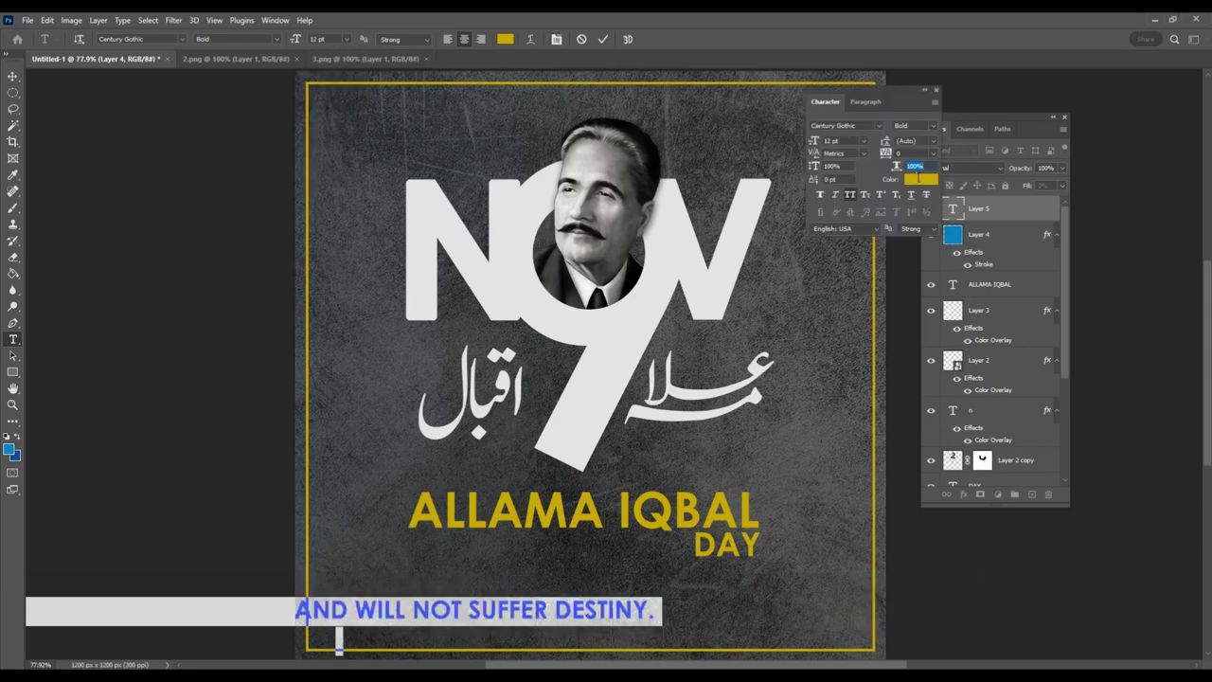
{"action": "left_click", "coordinate": [848, 195]}
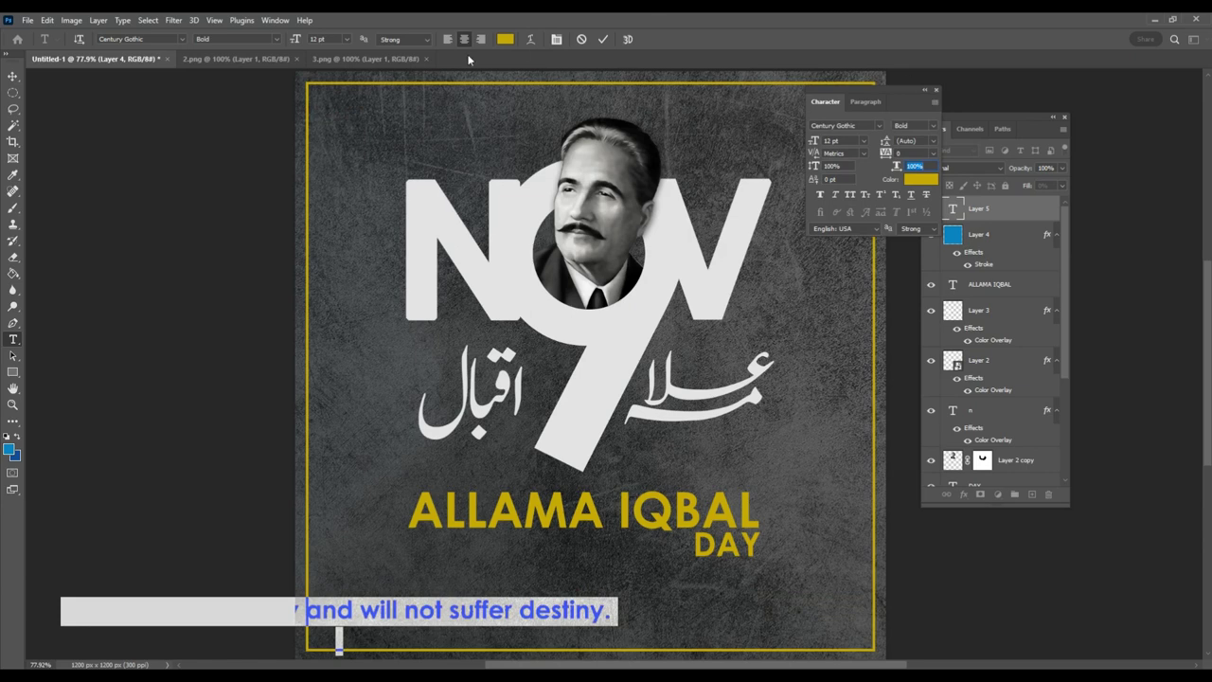
{"action": "left_click", "coordinate": [505, 38]}
{"action": "left_click", "coordinate": [614, 409]}
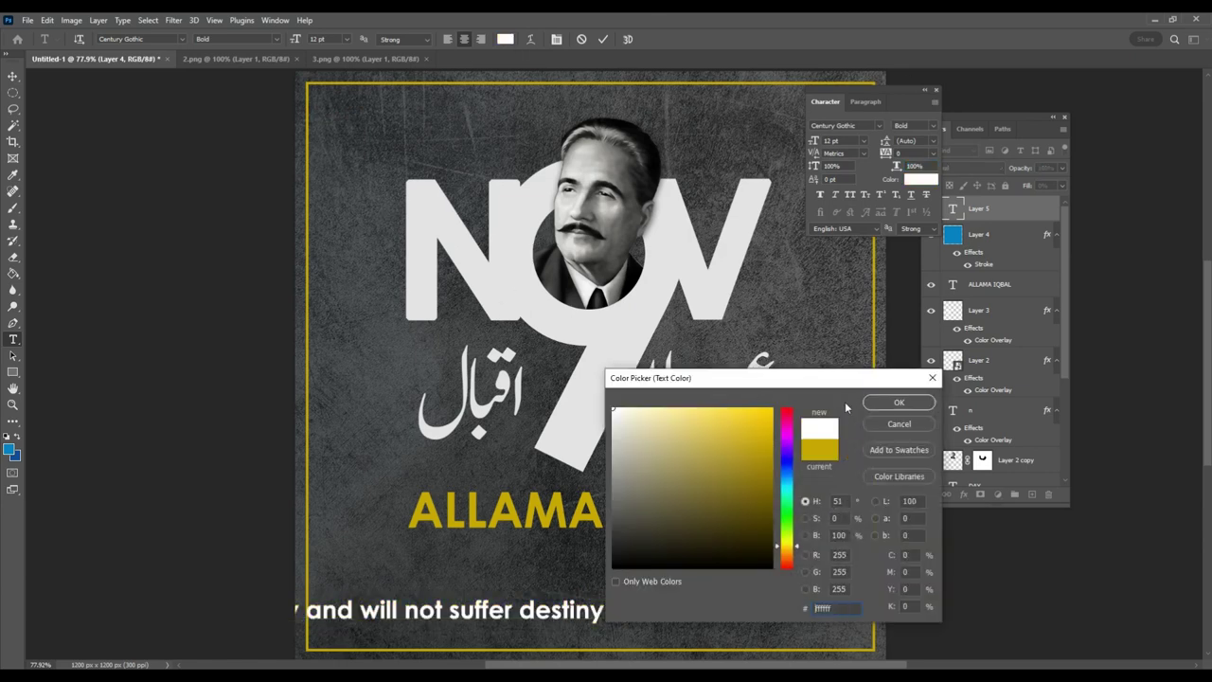
{"action": "left_click", "coordinate": [893, 401]}
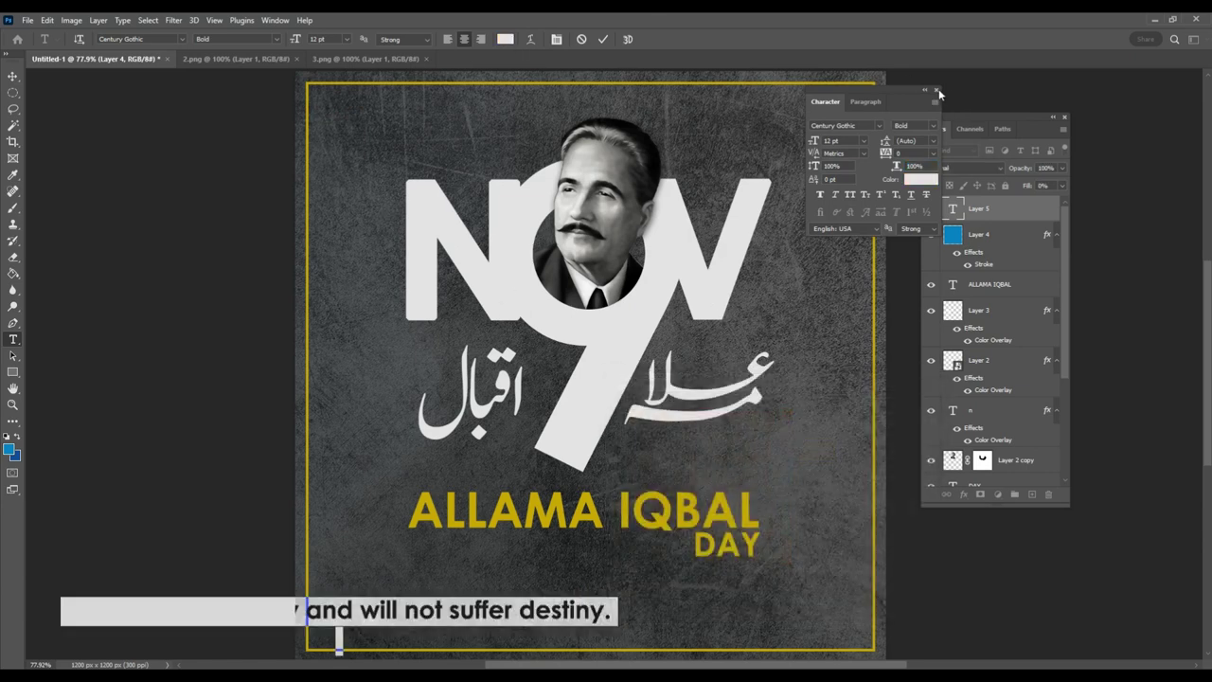
{"action": "left_click", "coordinate": [937, 92]}
{"action": "left_click", "coordinate": [347, 39]}
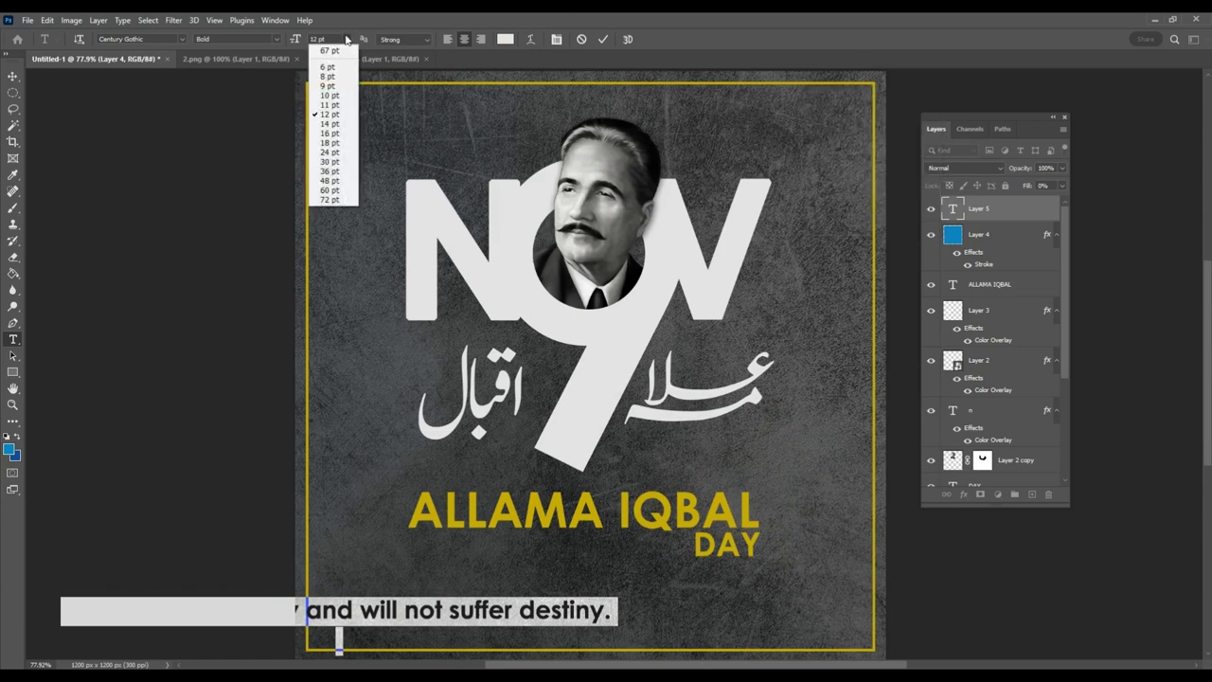
{"action": "left_click", "coordinate": [274, 39]}
{"action": "left_click", "coordinate": [228, 47]}
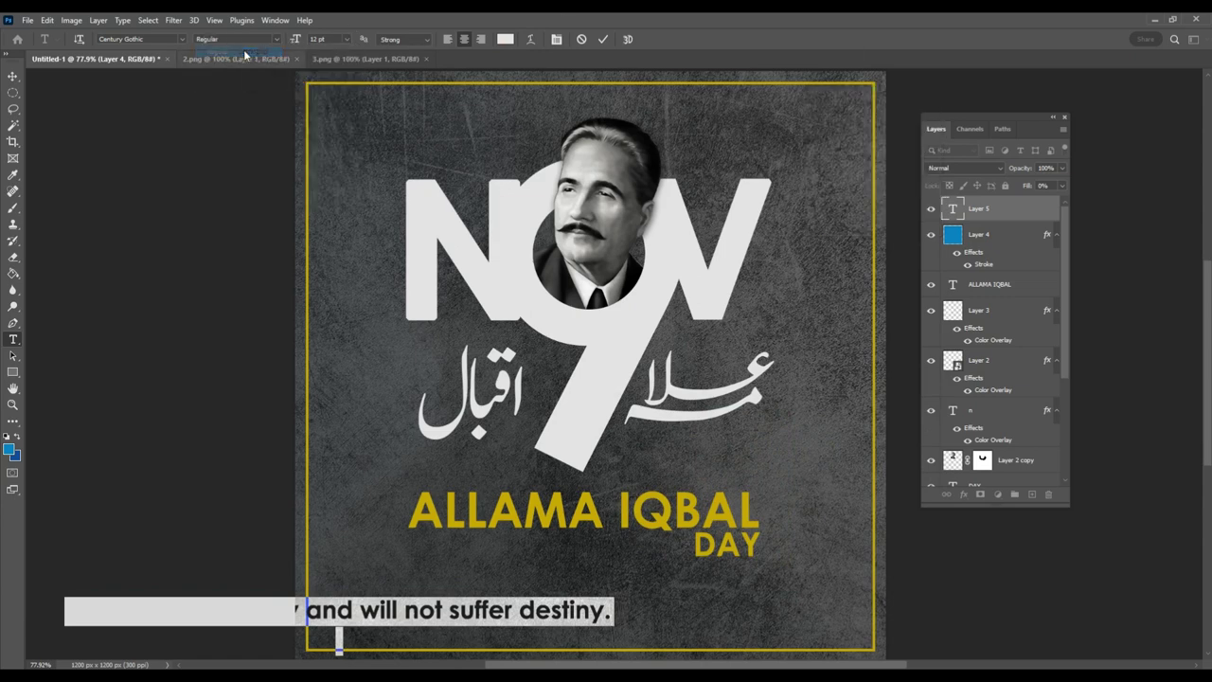
{"action": "left_click", "coordinate": [14, 75]}
Step: Resize and position the quote beneath ALLAMA IQBAL DAY
{"action": "key", "text": "ctrl+t"}
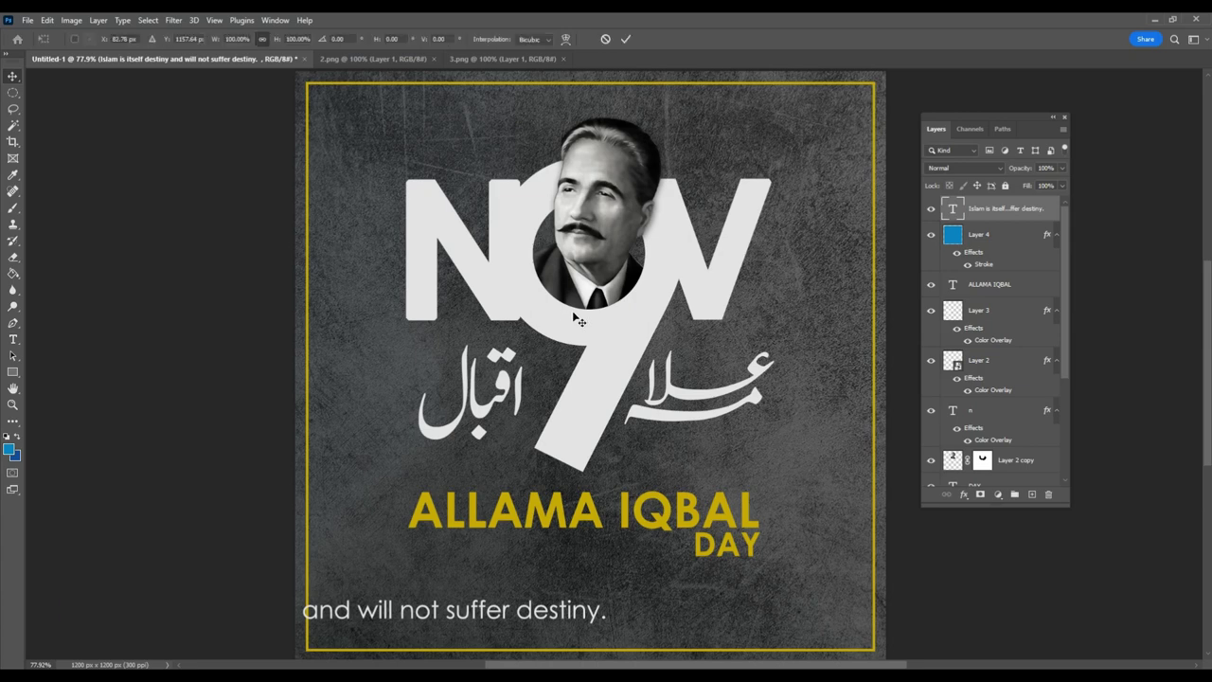
{"action": "mouse_move", "coordinate": [509, 602]}
{"action": "left_mouse_down"}
{"action": "mouse_move", "coordinate": [537, 620]}
{"action": "mouse_move", "coordinate": [458, 630]}
{"action": "mouse_move", "coordinate": [706, 591]}
{"action": "mouse_move", "coordinate": [730, 598]}
{"action": "mouse_move", "coordinate": [766, 572]}
{"action": "left_mouse_up"}
{"action": "key", "text": "Return"}
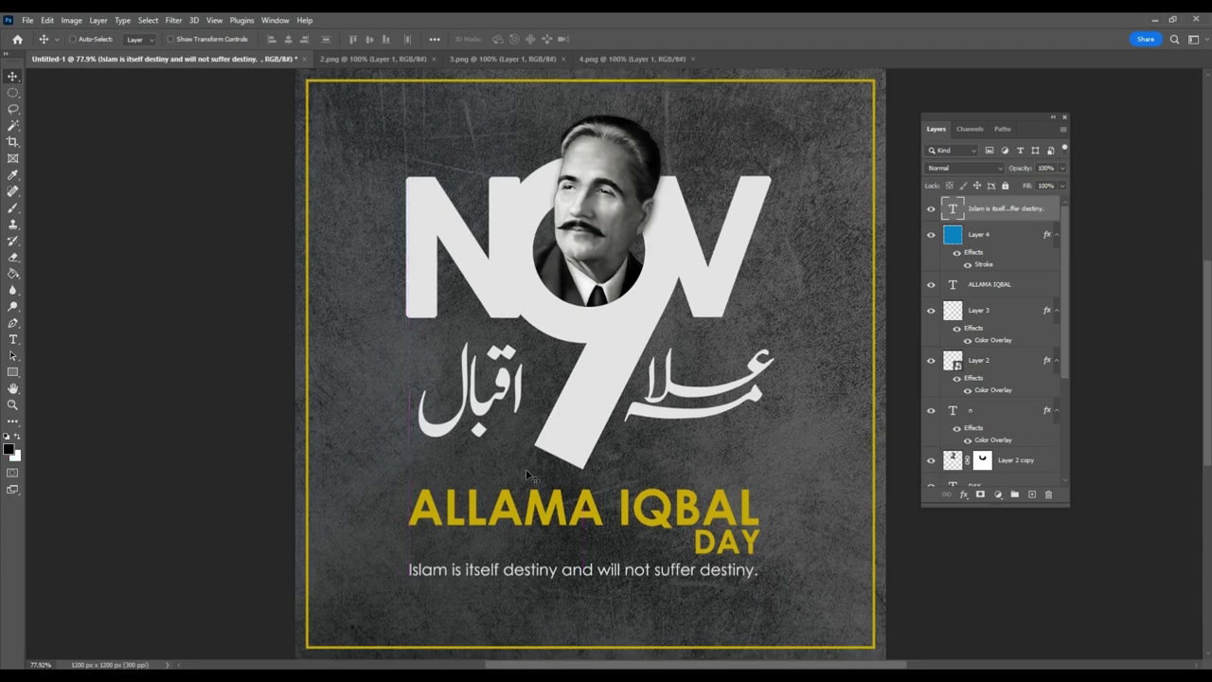
Step: Bring the feather from 4.png into the poster, shrink it to about 40%, rotate it, and place it beside the calligraphy
{"action": "left_click", "coordinate": [604, 59]}
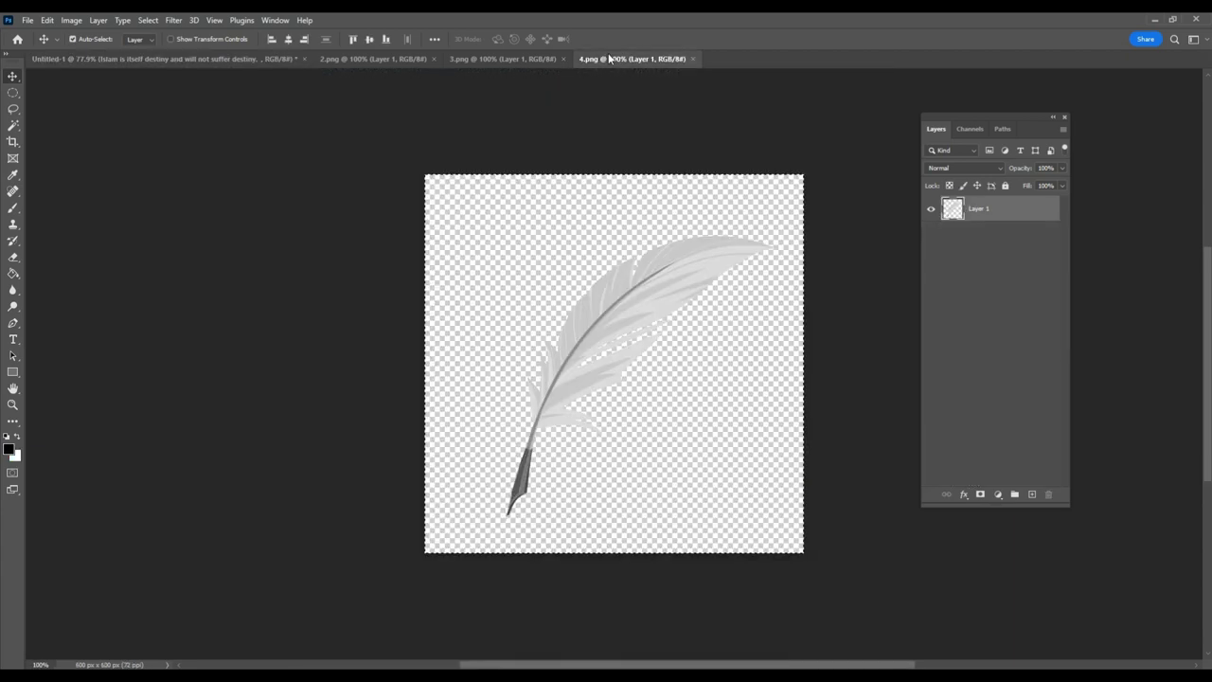
{"action": "mouse_move", "coordinate": [619, 282]}
{"action": "left_mouse_down"}
{"action": "mouse_move", "coordinate": [208, 111]}
{"action": "mouse_move", "coordinate": [579, 360]}
{"action": "left_mouse_up"}
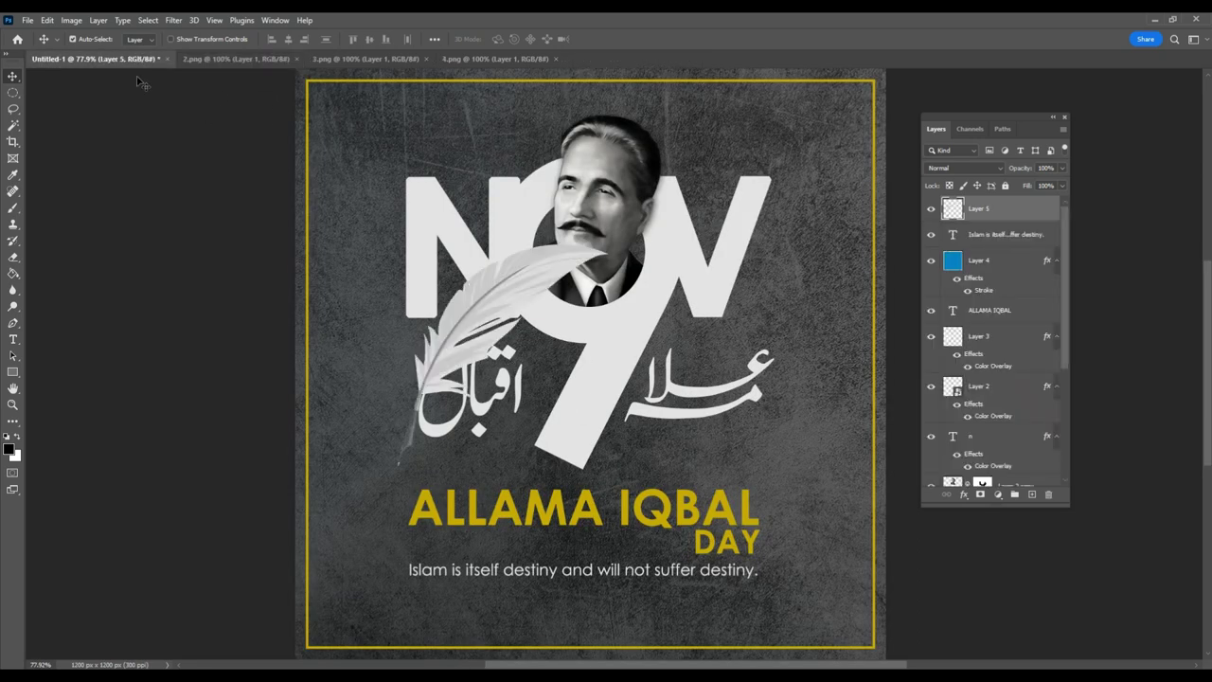
{"action": "left_click", "coordinate": [47, 20]}
{"action": "left_click", "coordinate": [95, 298]}
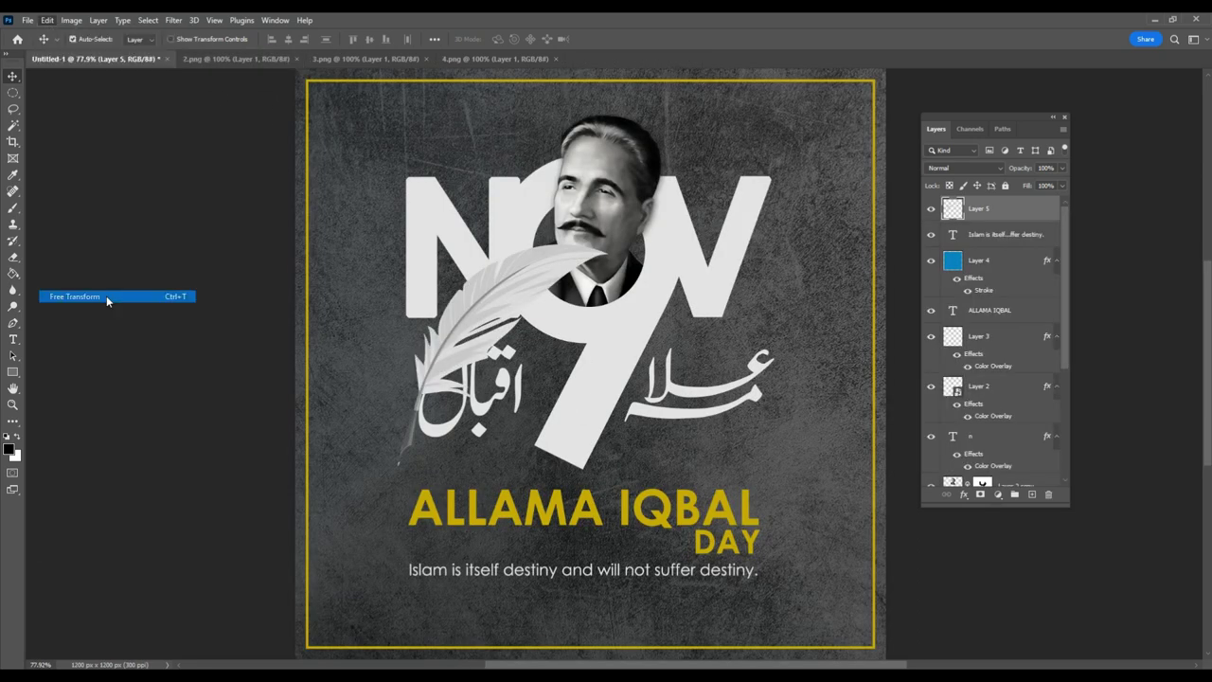
{"action": "left_click_drag", "start_coordinate": [611, 254], "coordinate": [483, 374]}
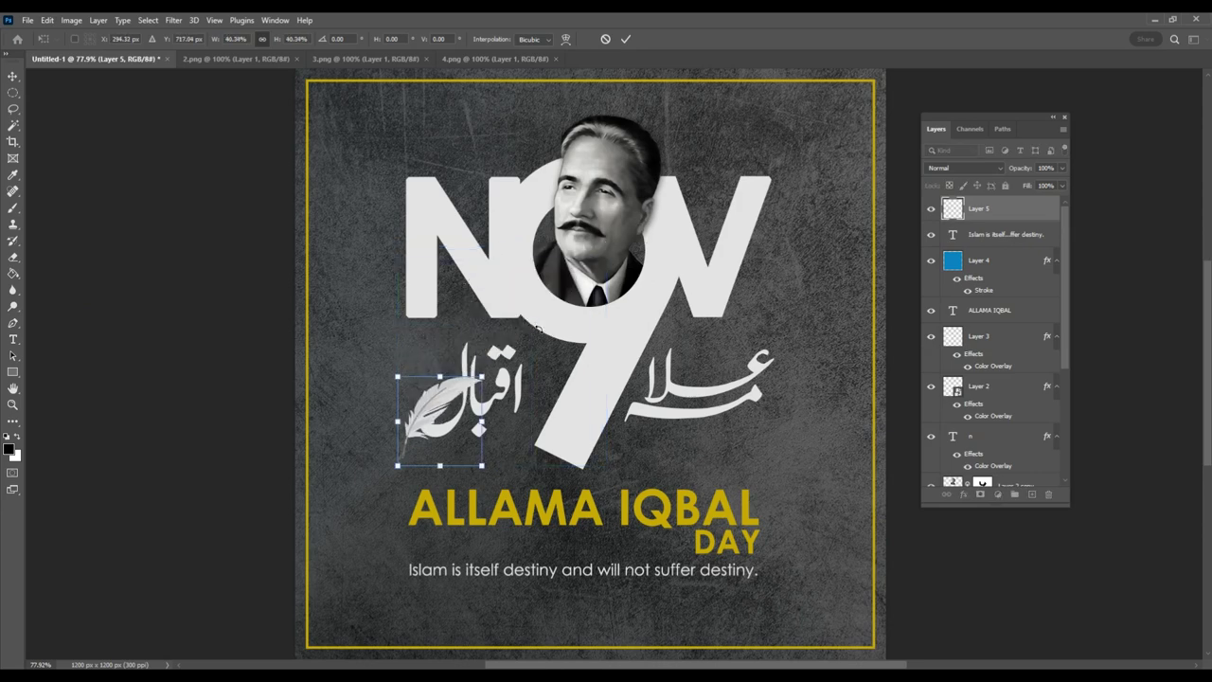
{"action": "left_click_drag", "start_coordinate": [390, 473], "coordinate": [415, 489]}
{"action": "left_click_drag", "start_coordinate": [409, 417], "coordinate": [428, 455]}
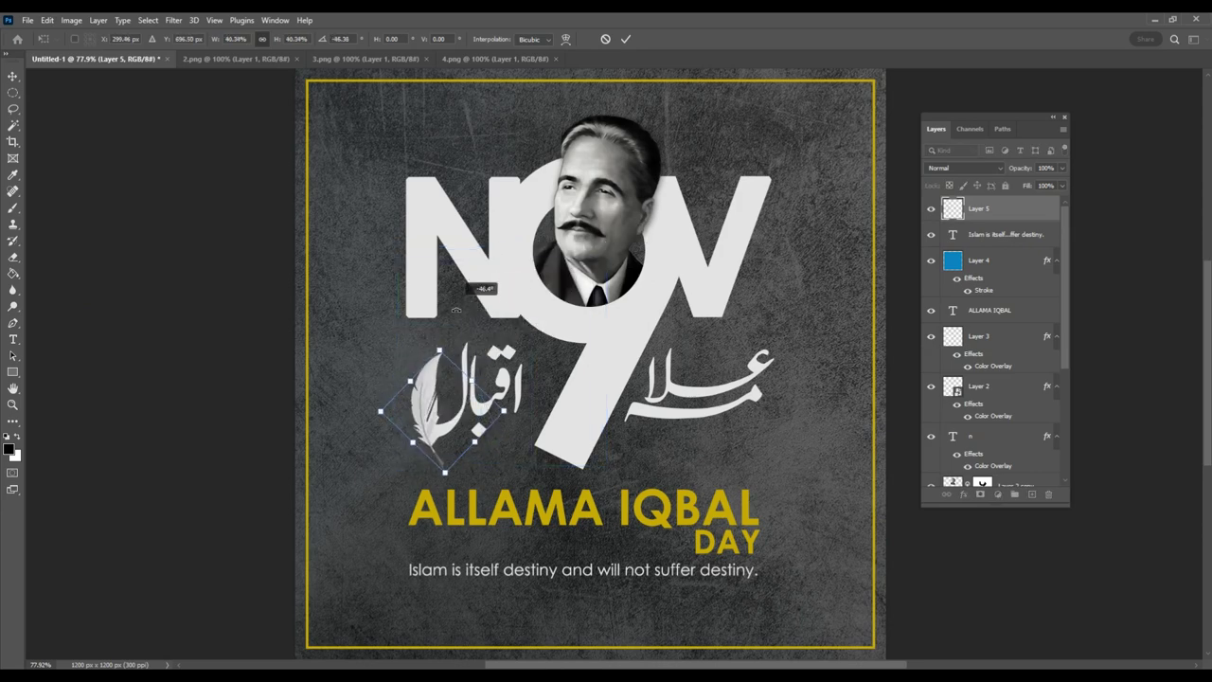
{"action": "left_click_drag", "start_coordinate": [438, 361], "coordinate": [423, 407]}
{"action": "key", "text": "Return"}
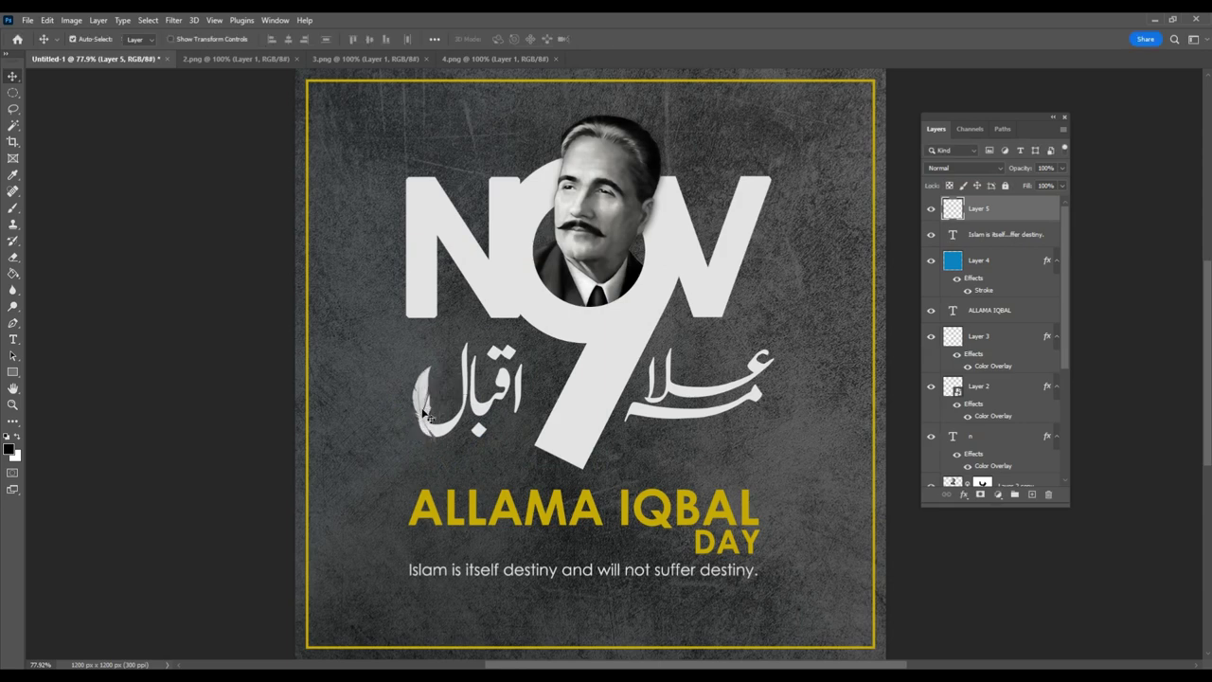
Step: Rotate the feather about 17.5° and nudge it slightly right into place
{"action": "key", "text": "ctrl+t"}
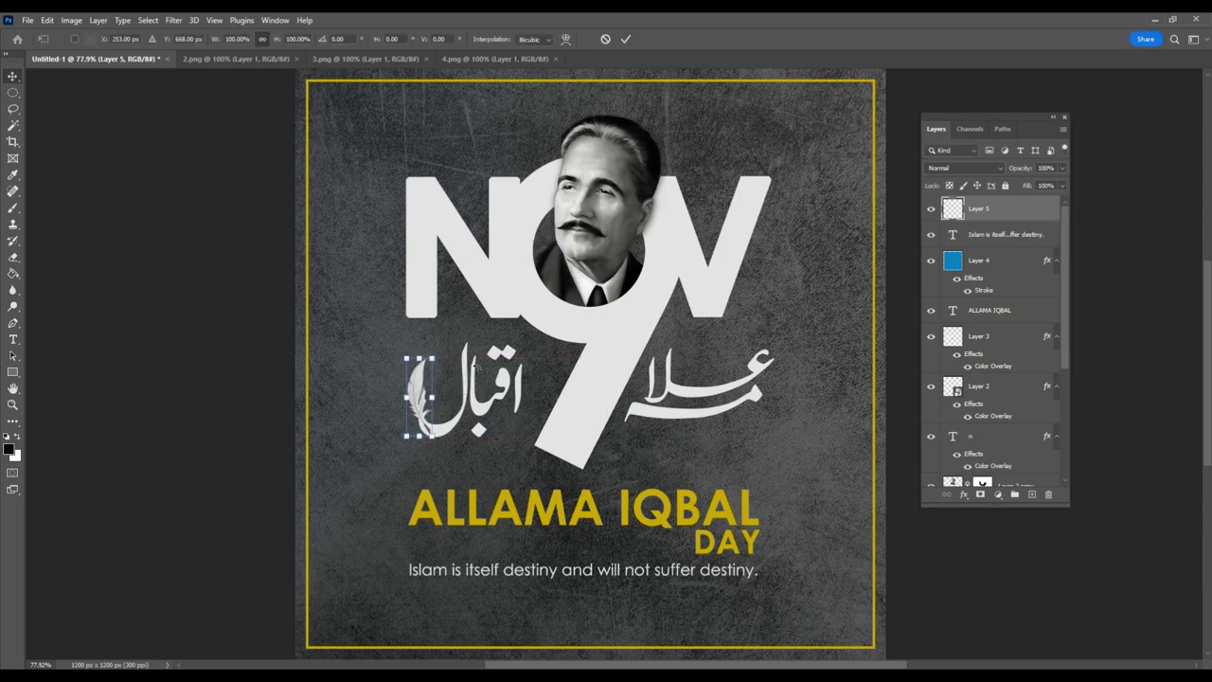
{"action": "left_click_drag", "start_coordinate": [475, 369], "coordinate": [516, 336]}
{"action": "left_click_drag", "start_coordinate": [417, 394], "coordinate": [428, 396]}
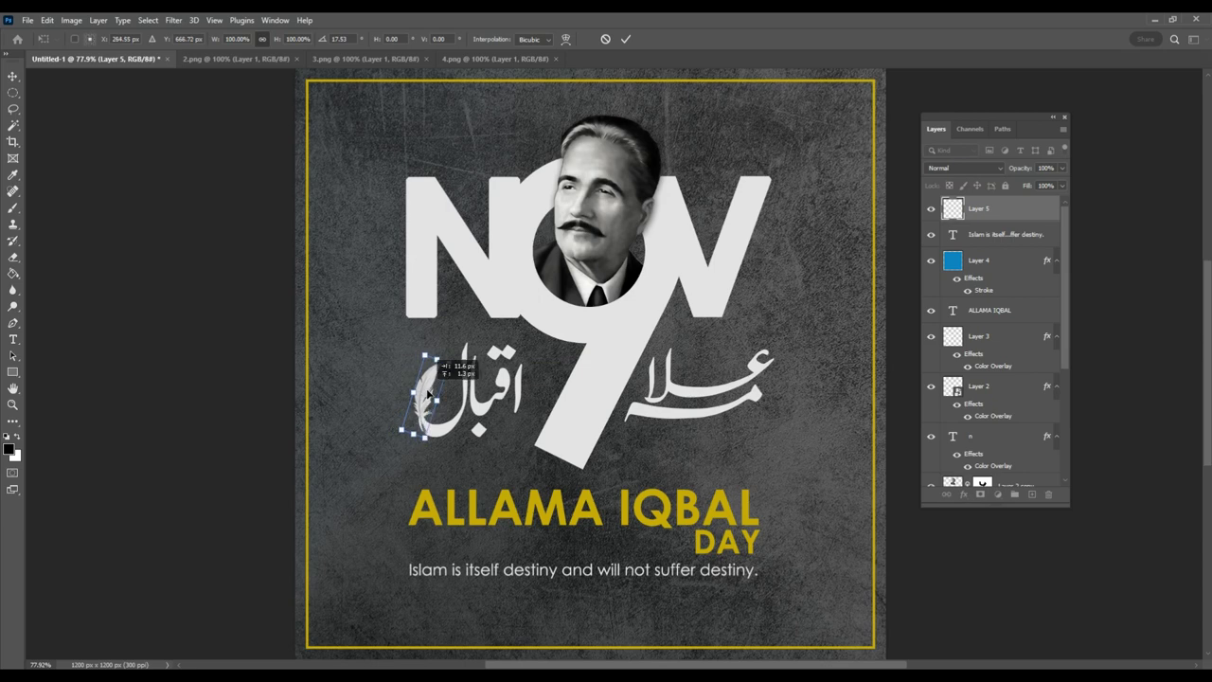
{"action": "key", "text": "Return"}
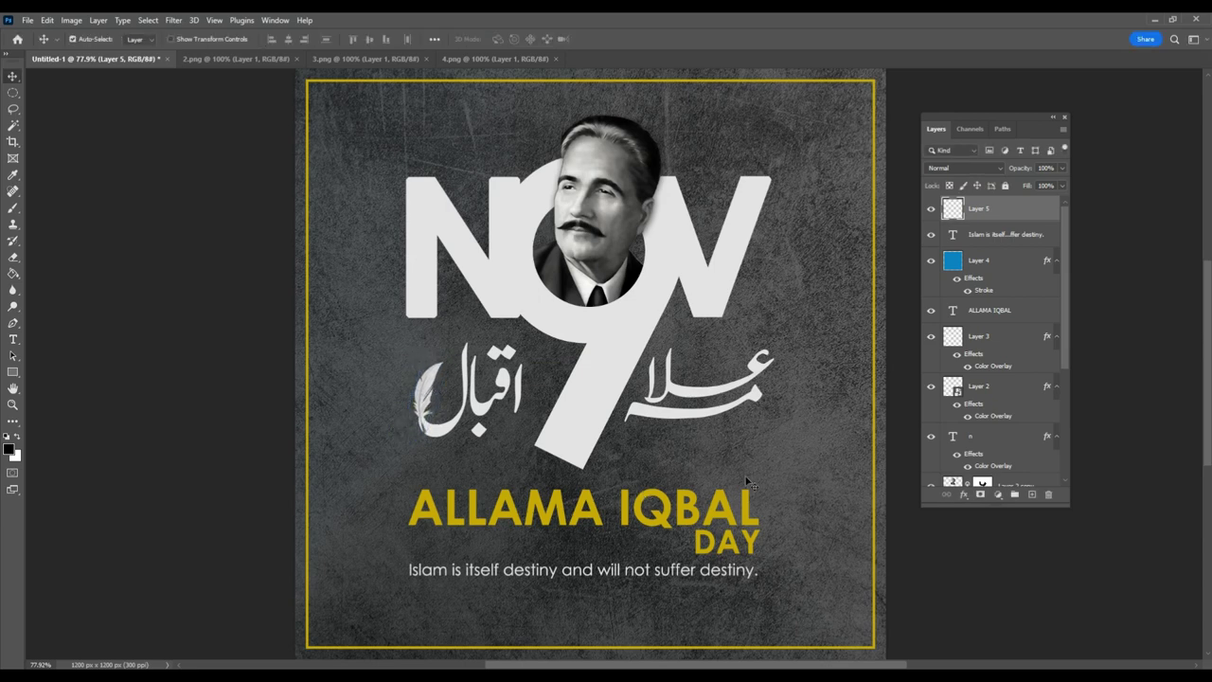
{"action": "key", "text": "Left"}
{"action": "left_click", "coordinate": [1065, 117]}
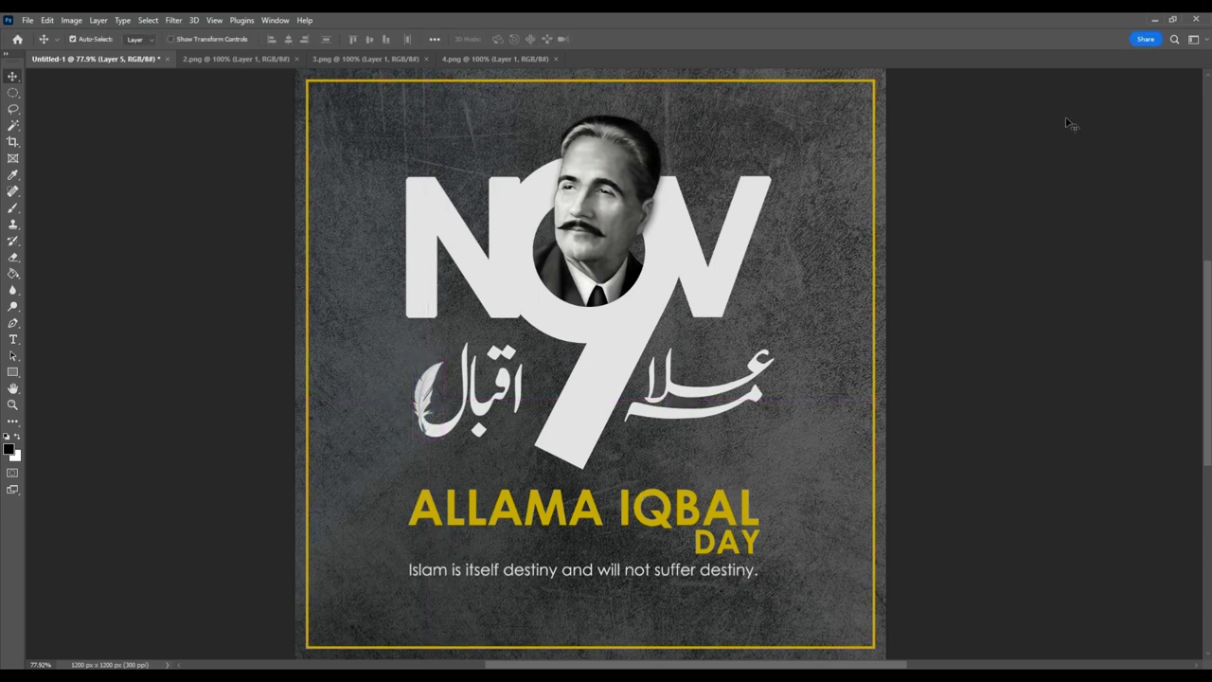